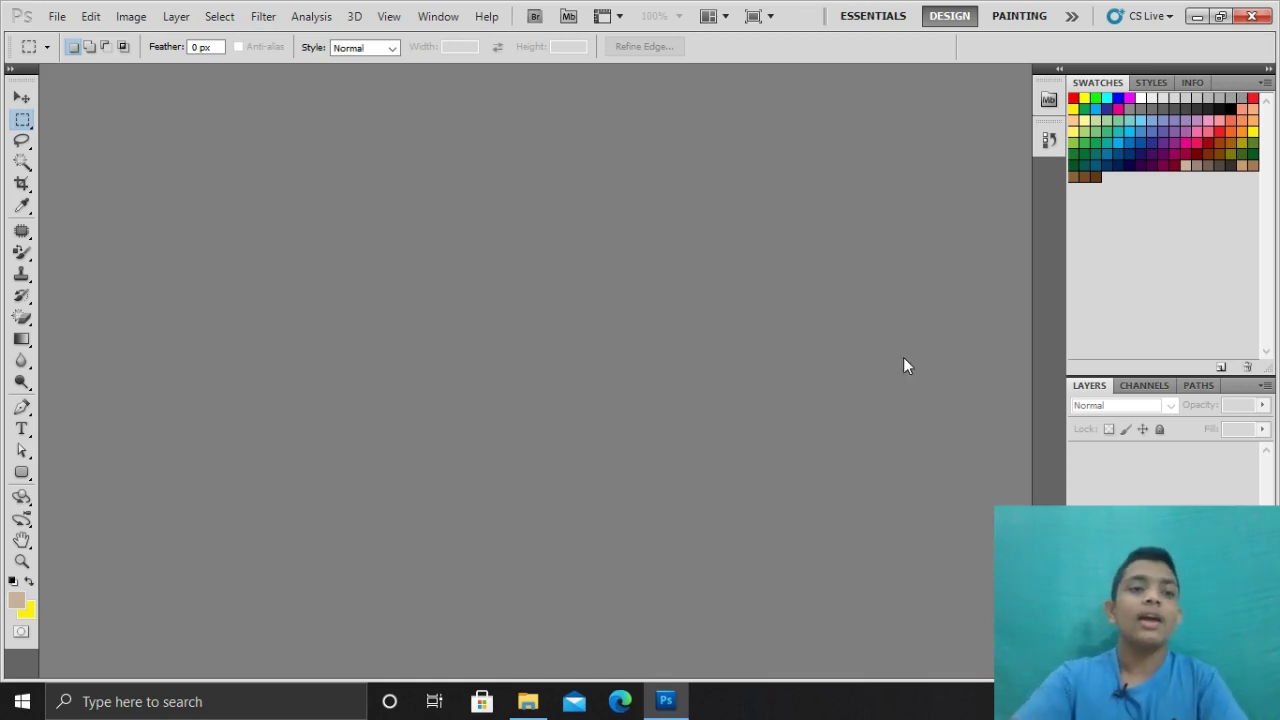
Start a new document with the Custom size preset and pixels as the unit.
click(20, 100)
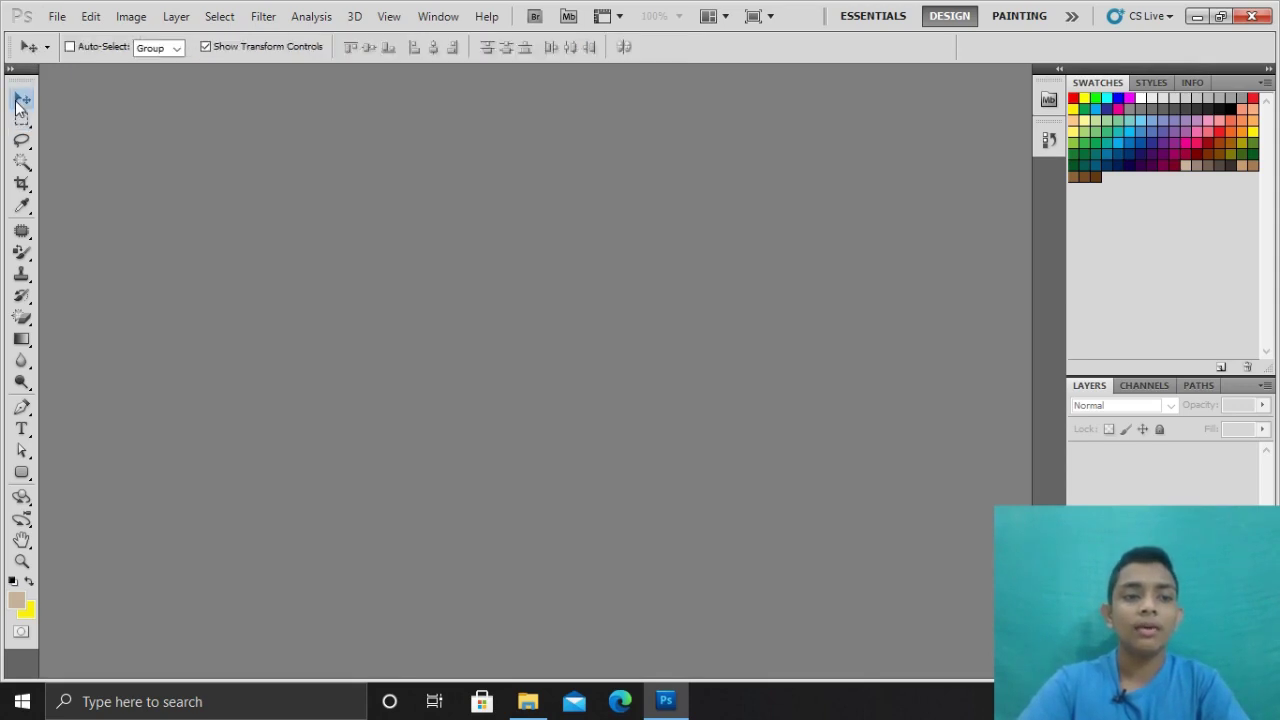
click(60, 18)
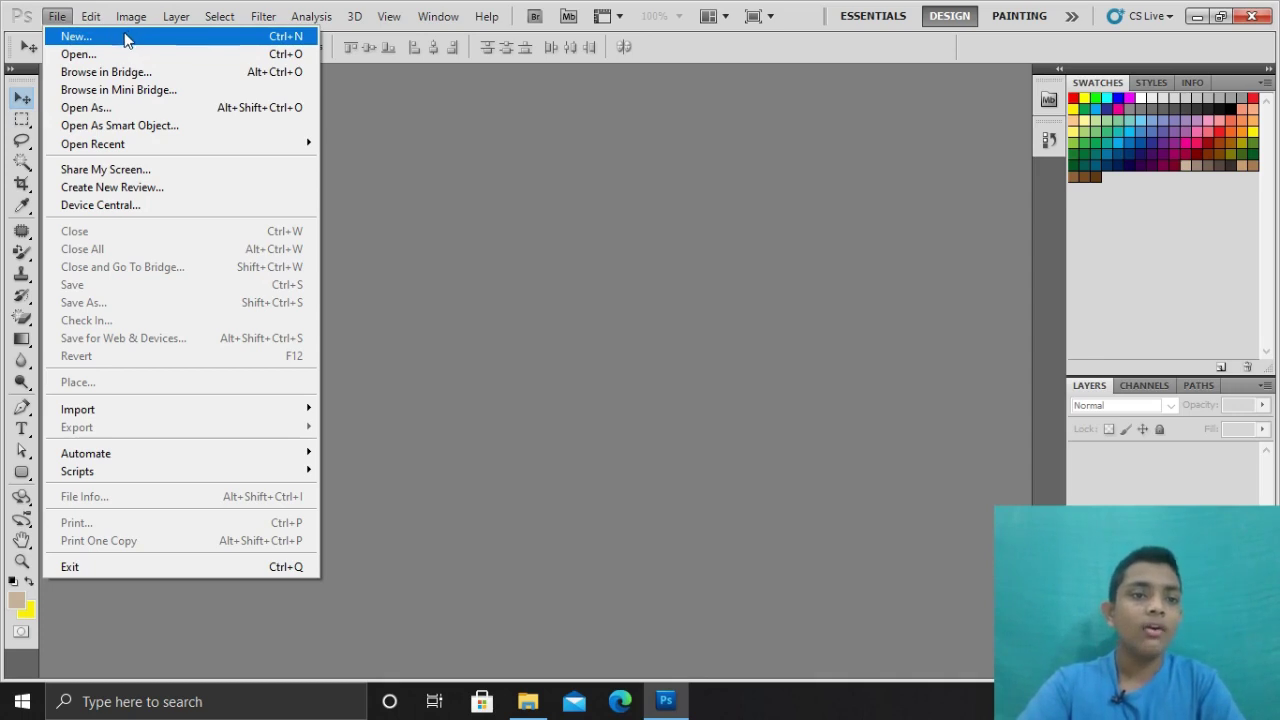
click(100, 43)
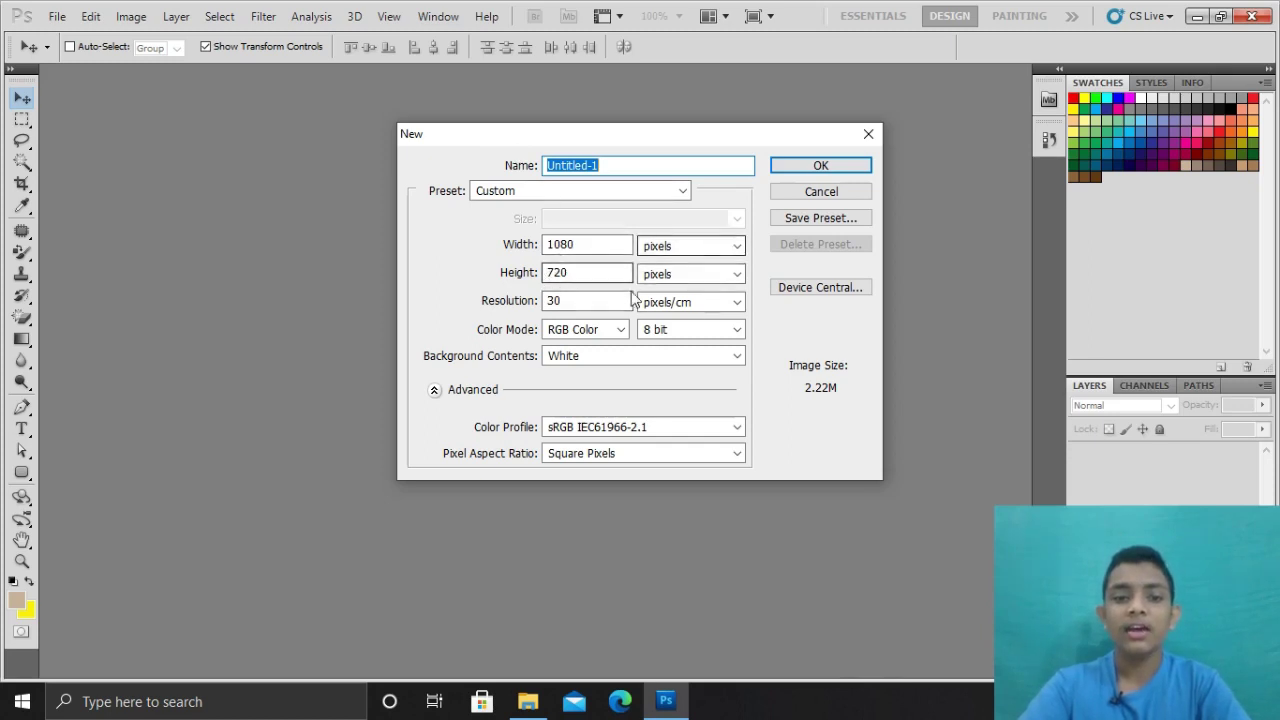
click(703, 248)
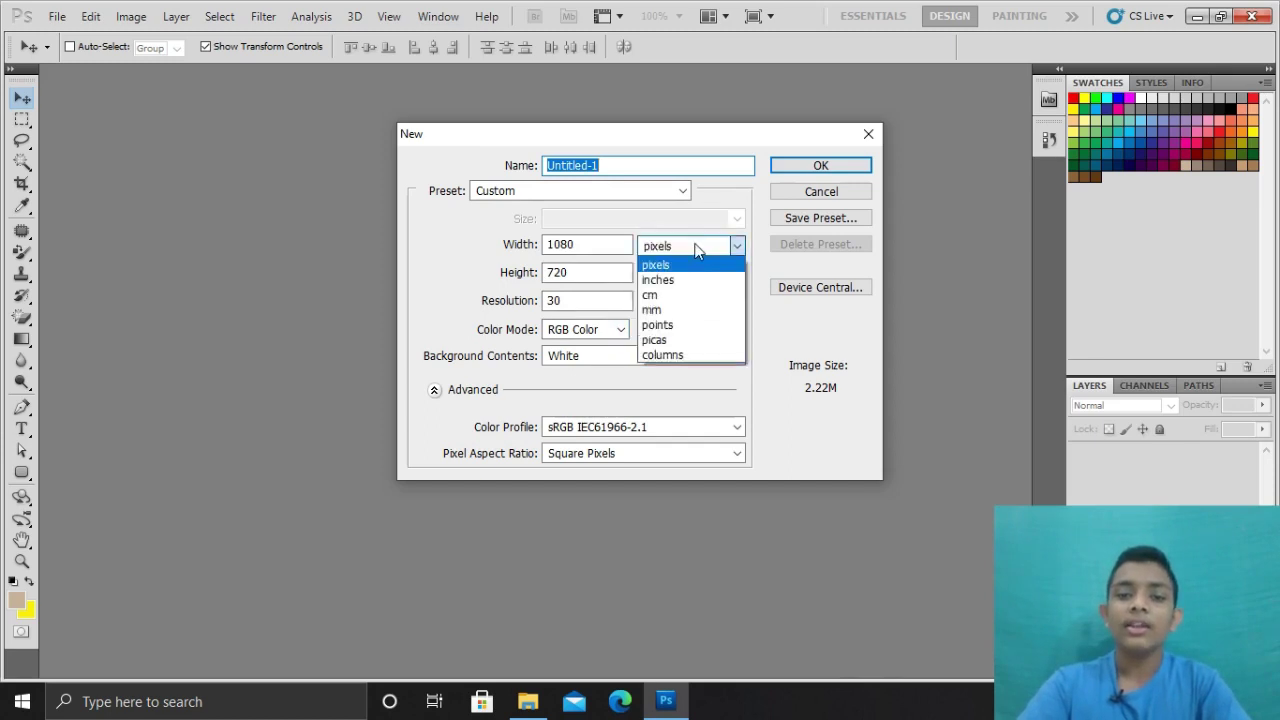
click(710, 262)
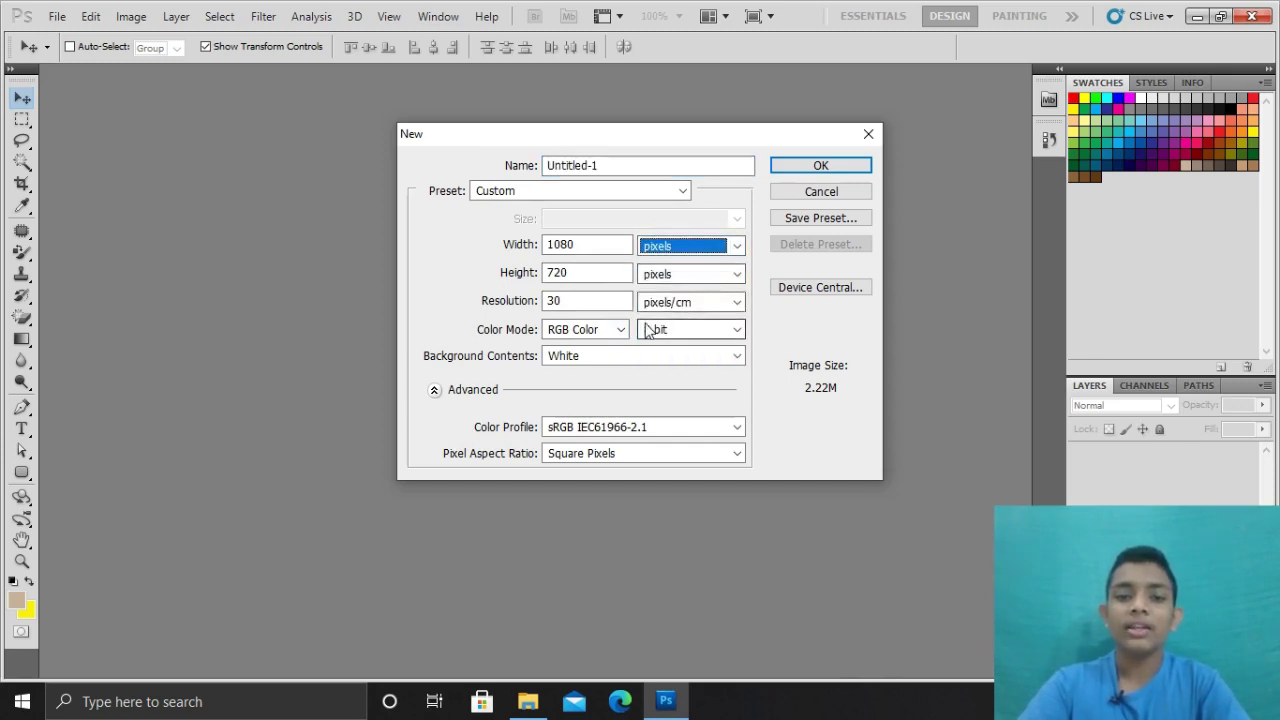
click(634, 165)
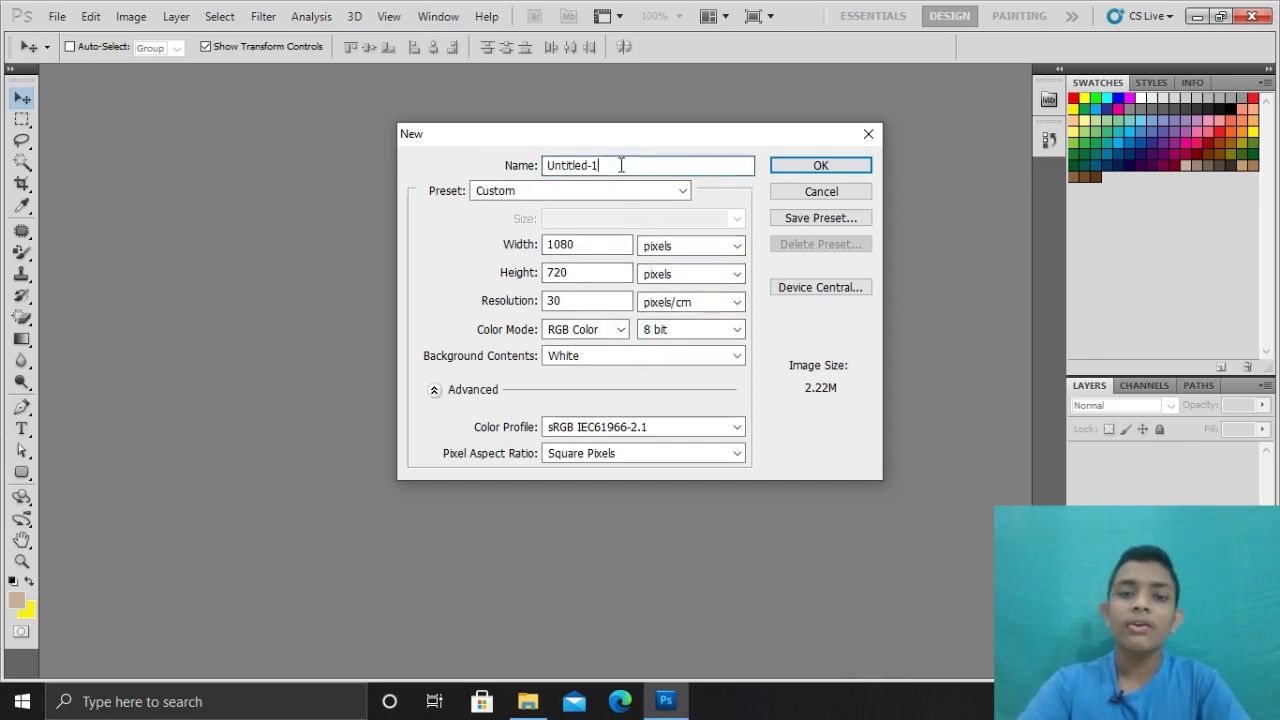
click(550, 193)
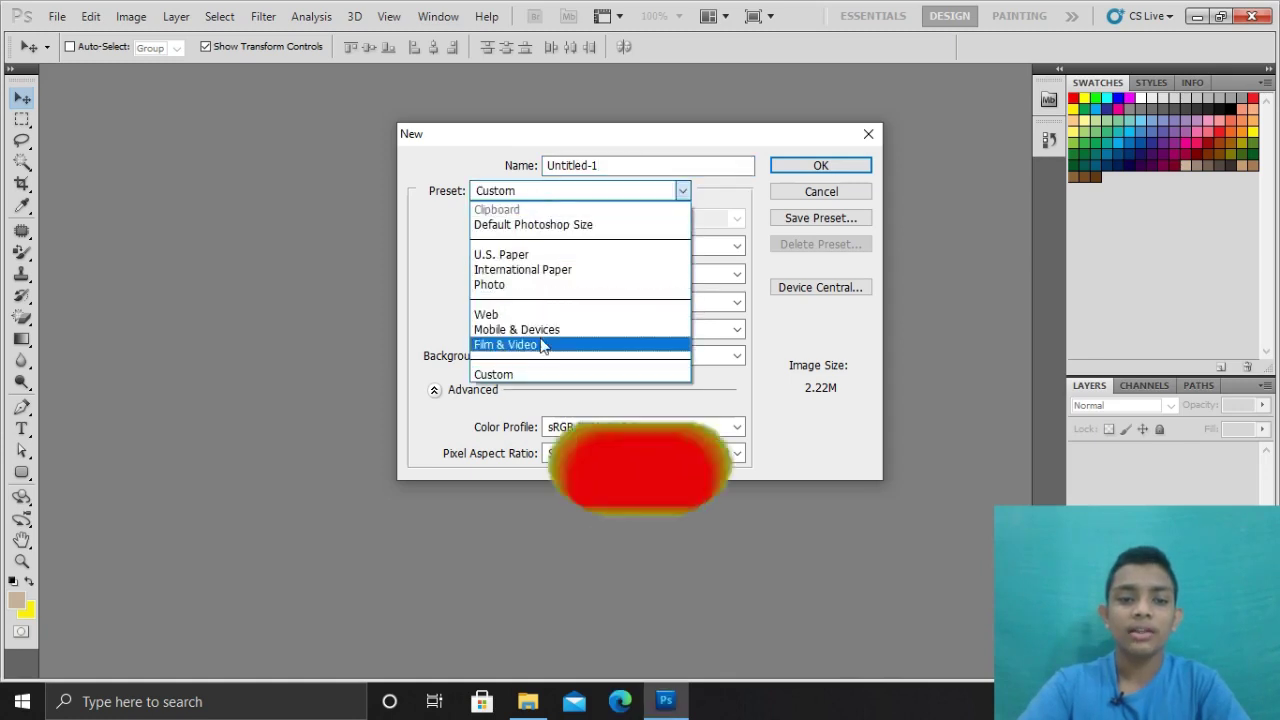
click(493, 374)
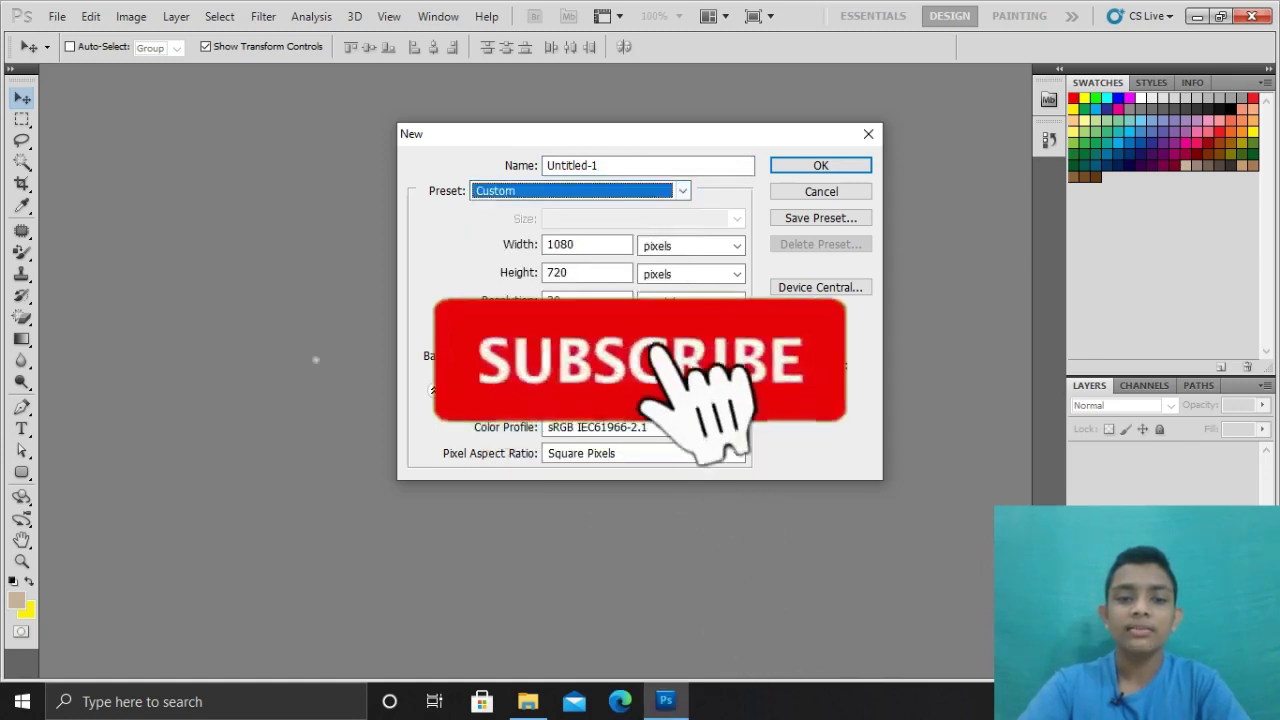
Set the new document to 1280 × 720 pixels and create it.
click(586, 246)
key(BackSpace)
key(BackSpace)
key(BackSpace)
key(BackSpace)
text(1)
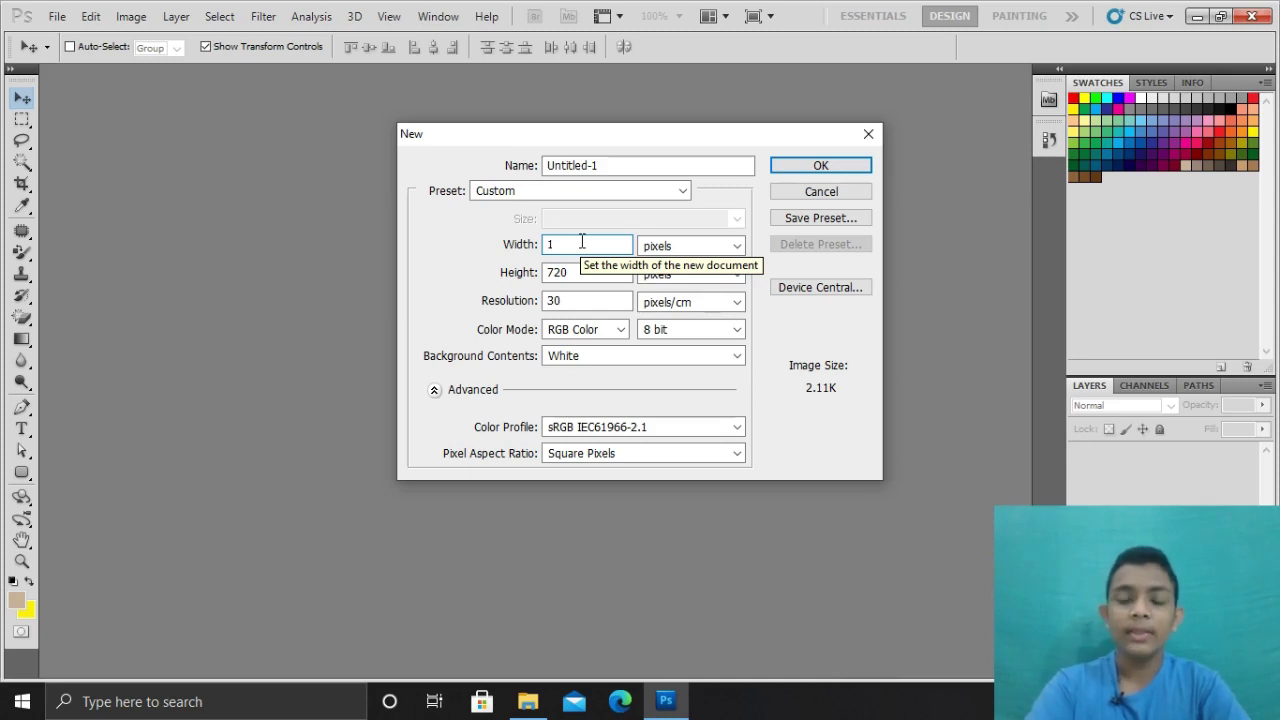
text(280)
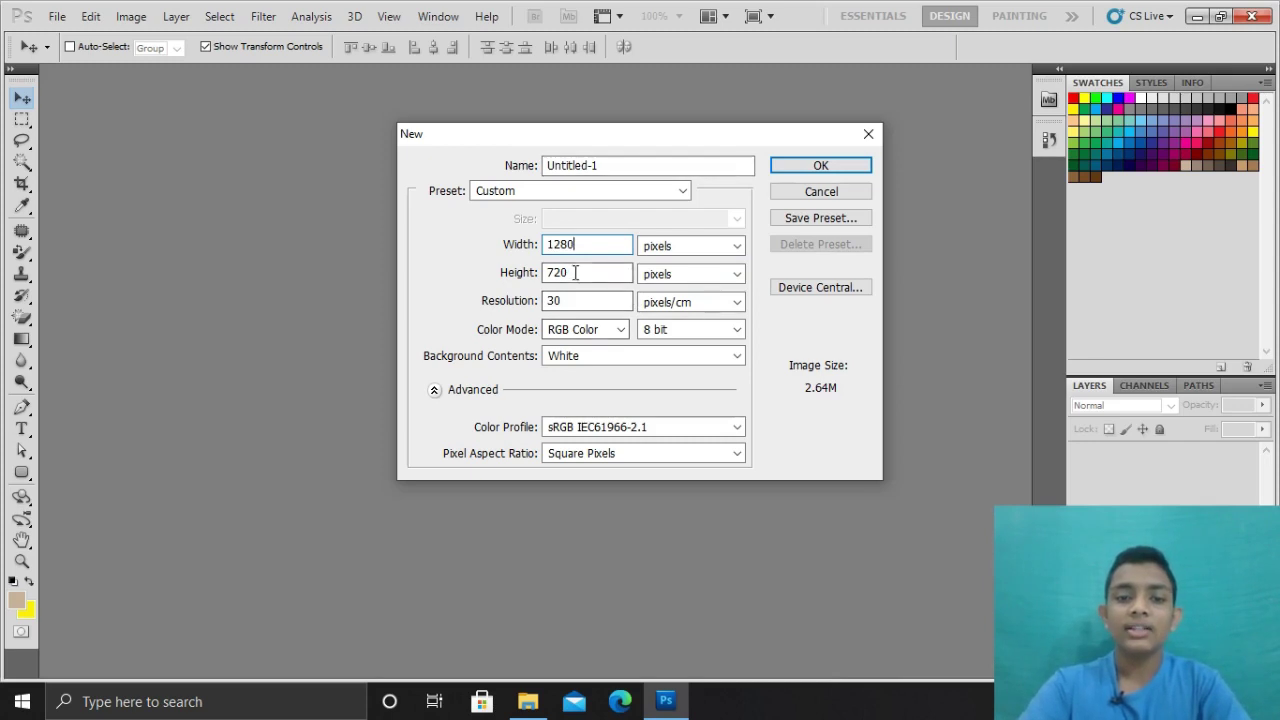
click(574, 274)
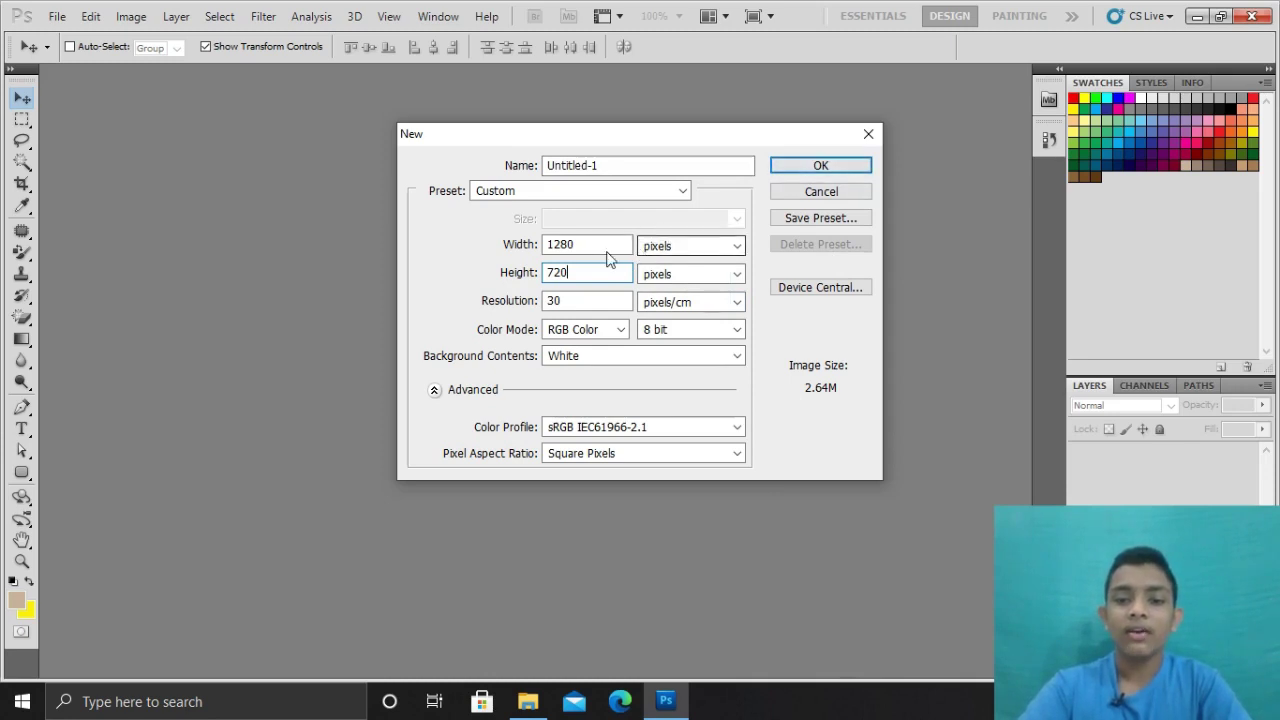
click(797, 168)
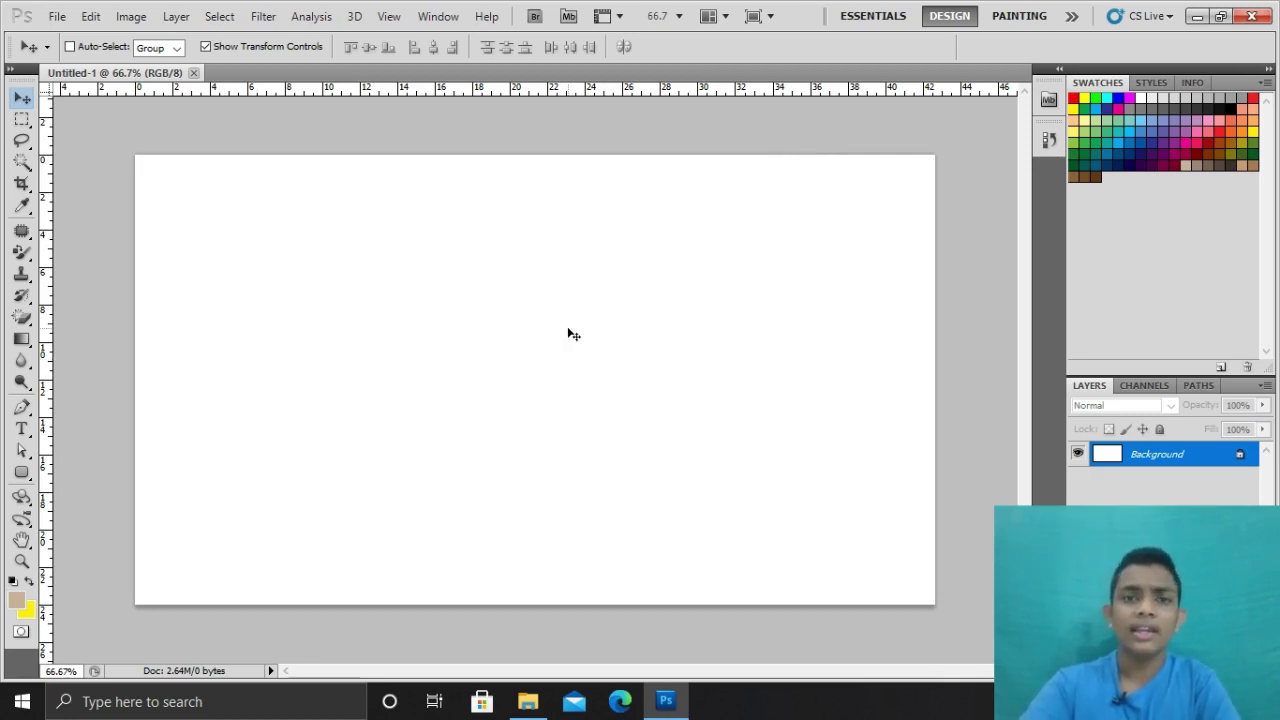
mouse_move(528, 701)
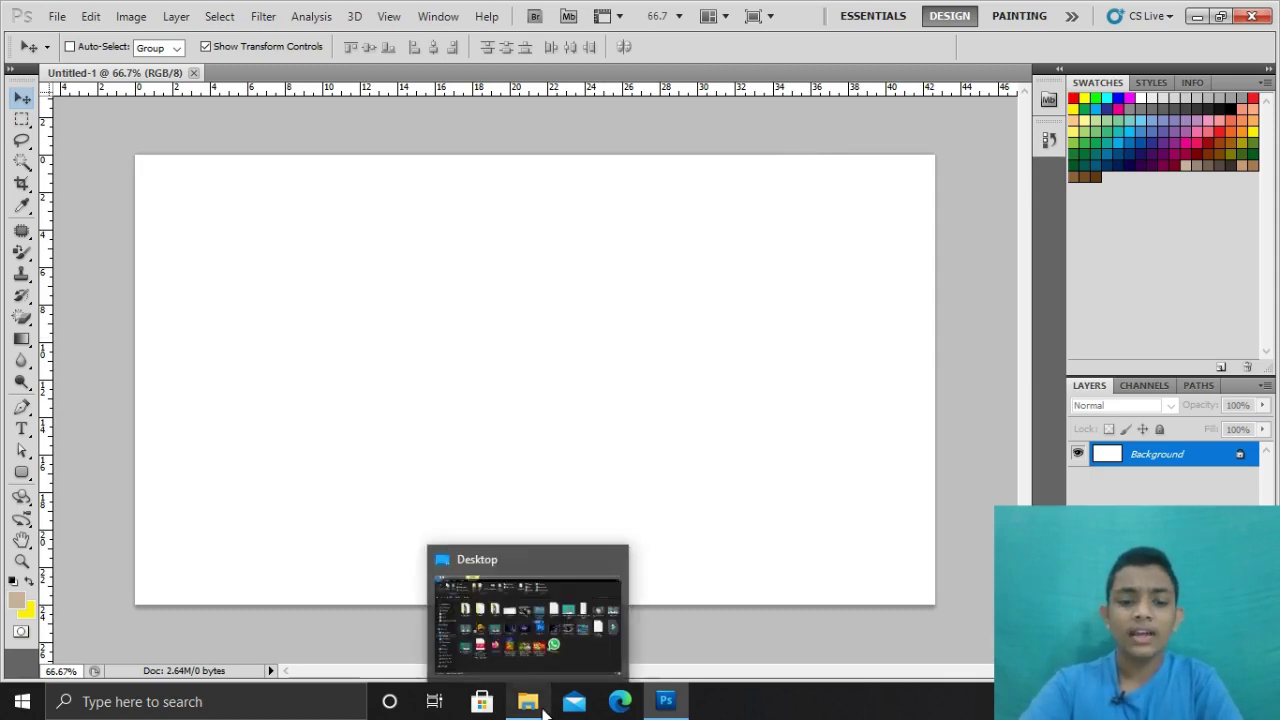
Preview an earlier finished thumbnail from the Desktop folder, then close it.
click(543, 710)
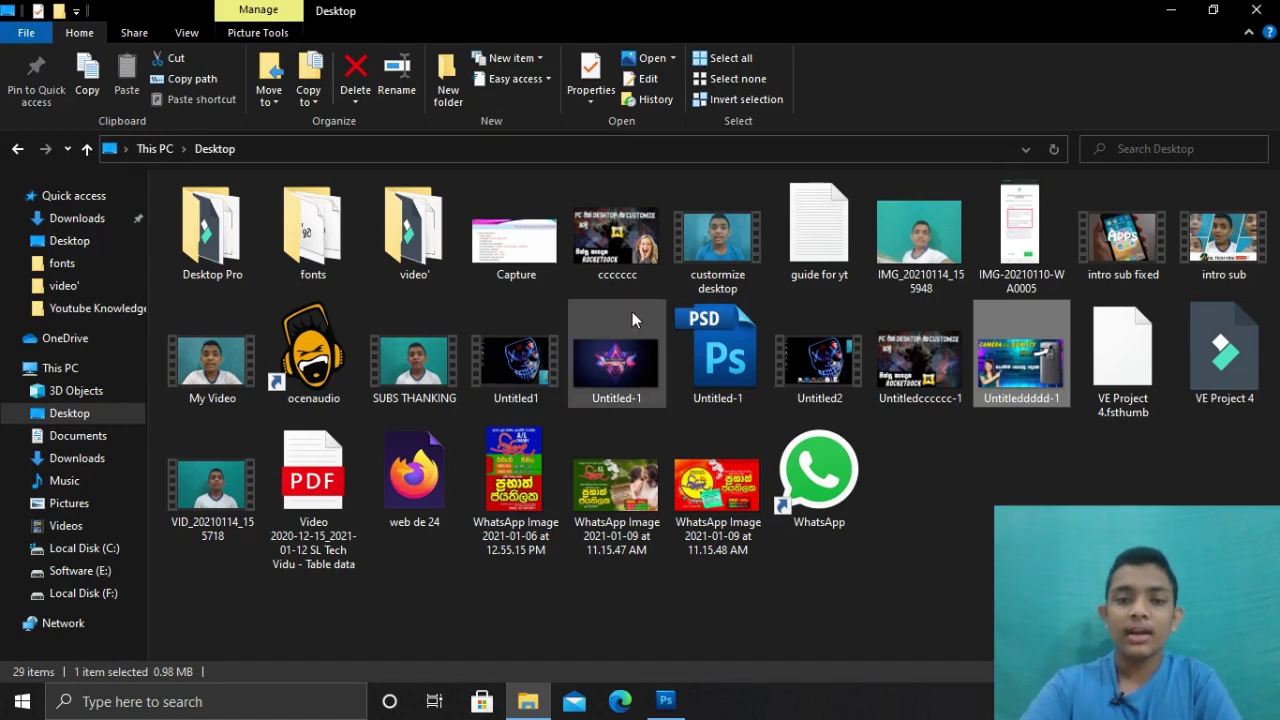
double_click(632, 314)
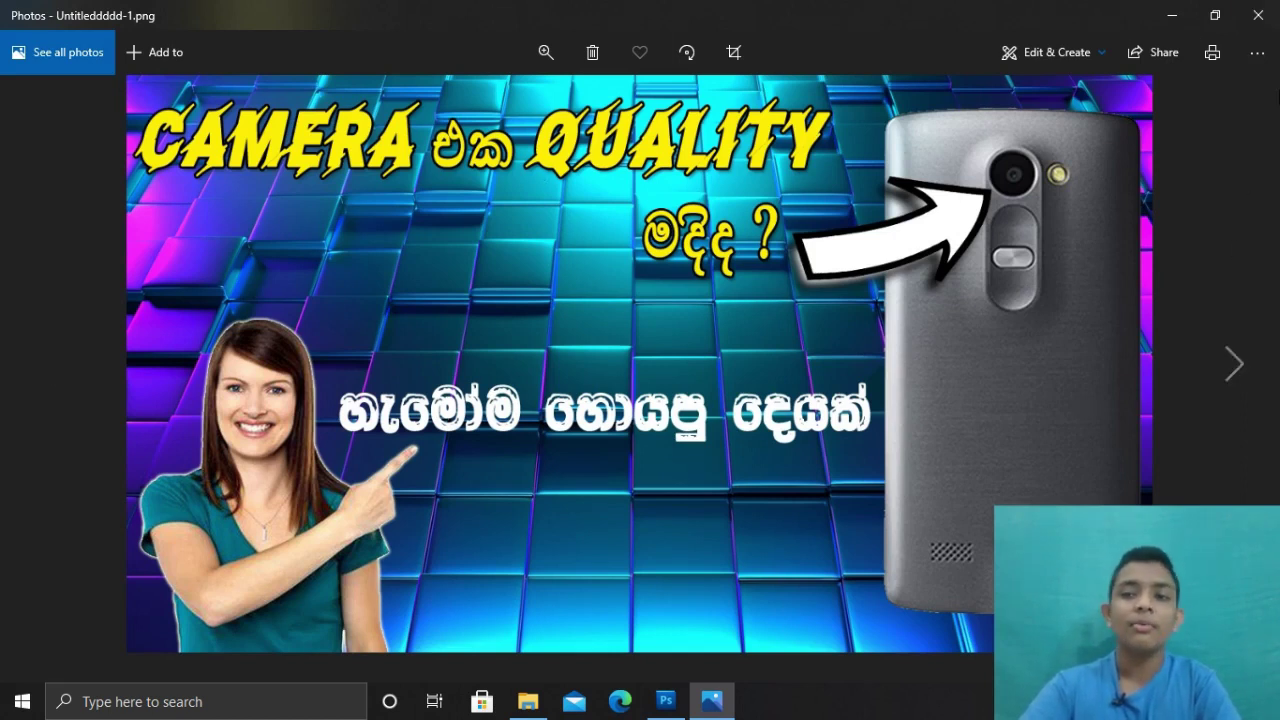
click(1258, 15)
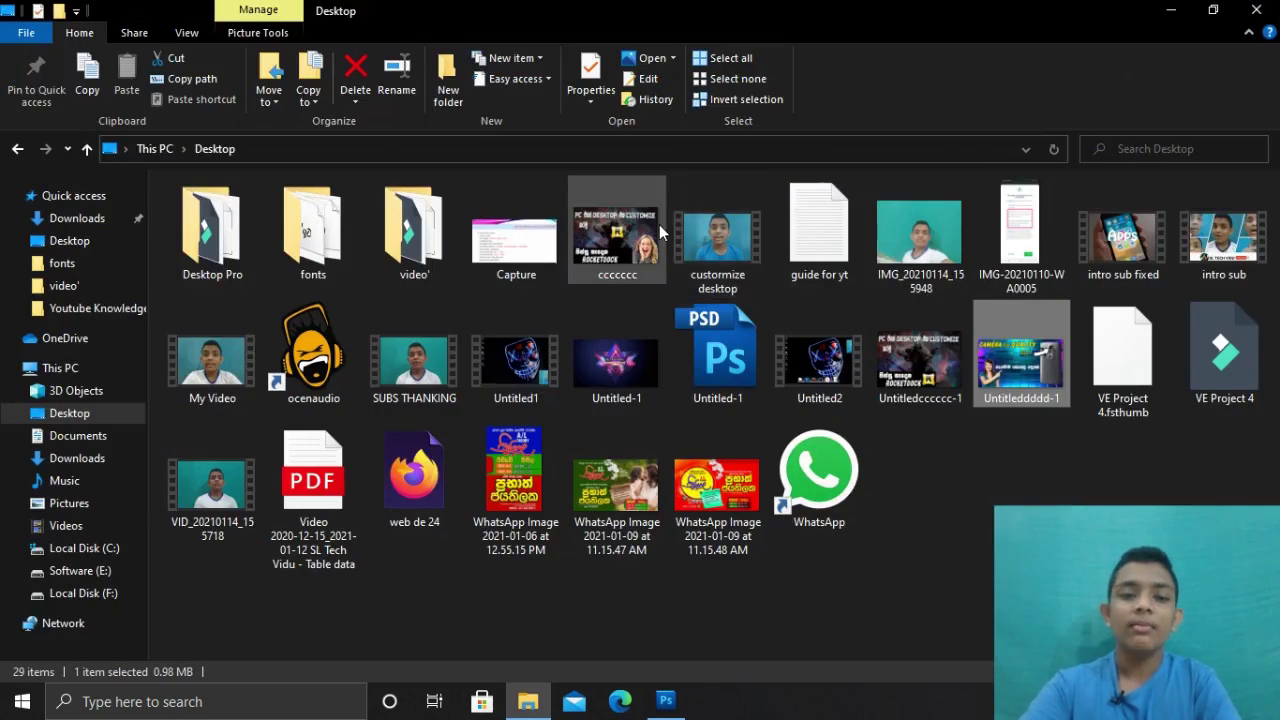
Select the soldier artwork, round Crysis logo and Crysis_Remastered logo in Downloads and drag them to Photoshop.
click(113, 458)
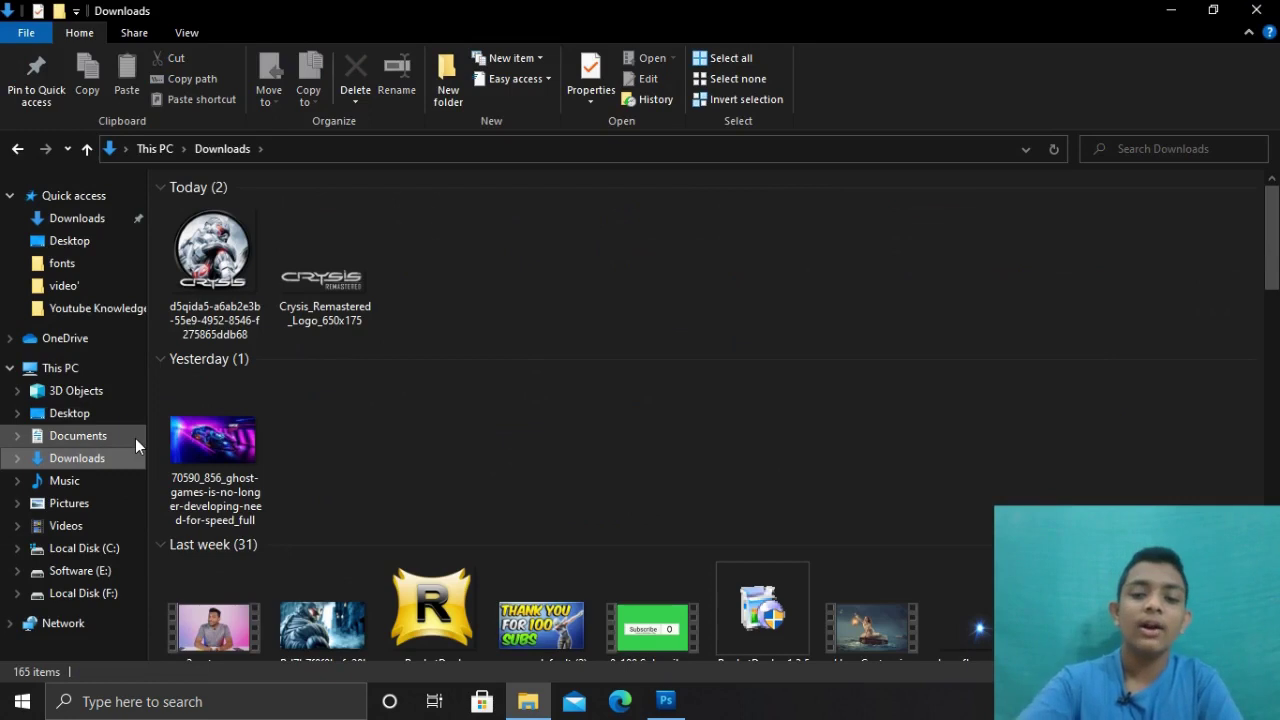
scroll(579, 361, down, 3)
scroll(579, 369, up, 3)
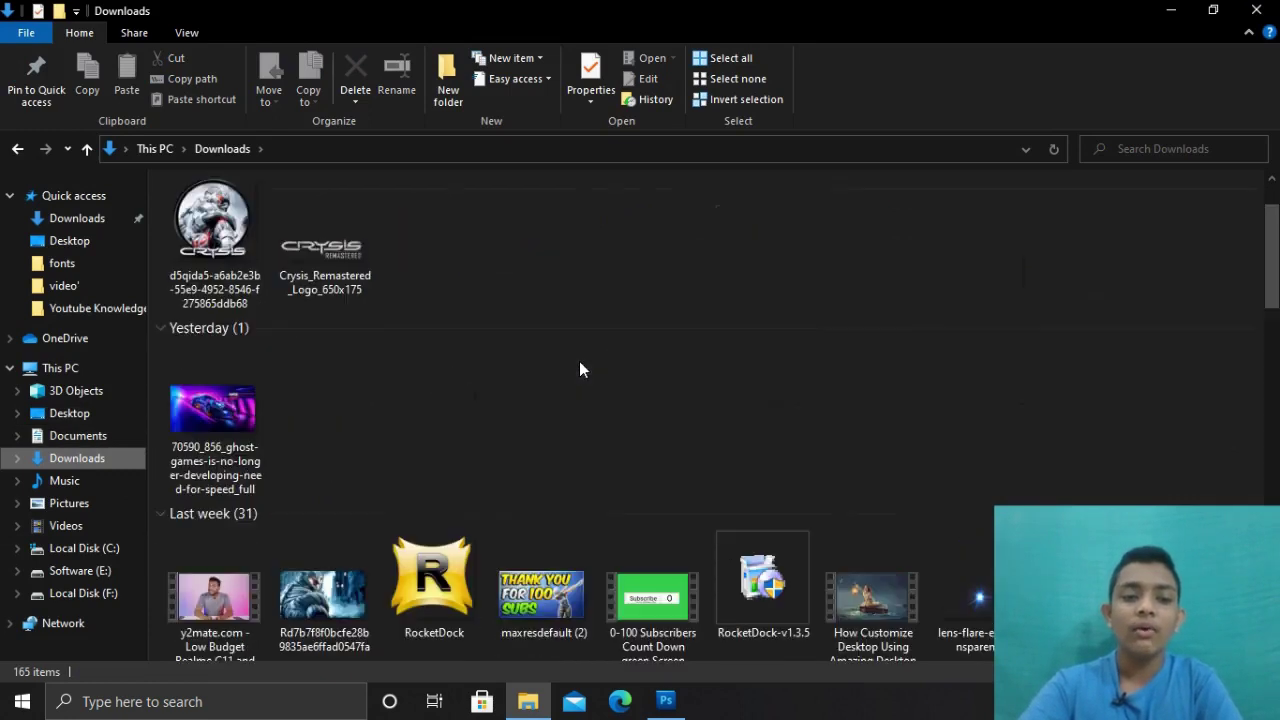
click(291, 633)
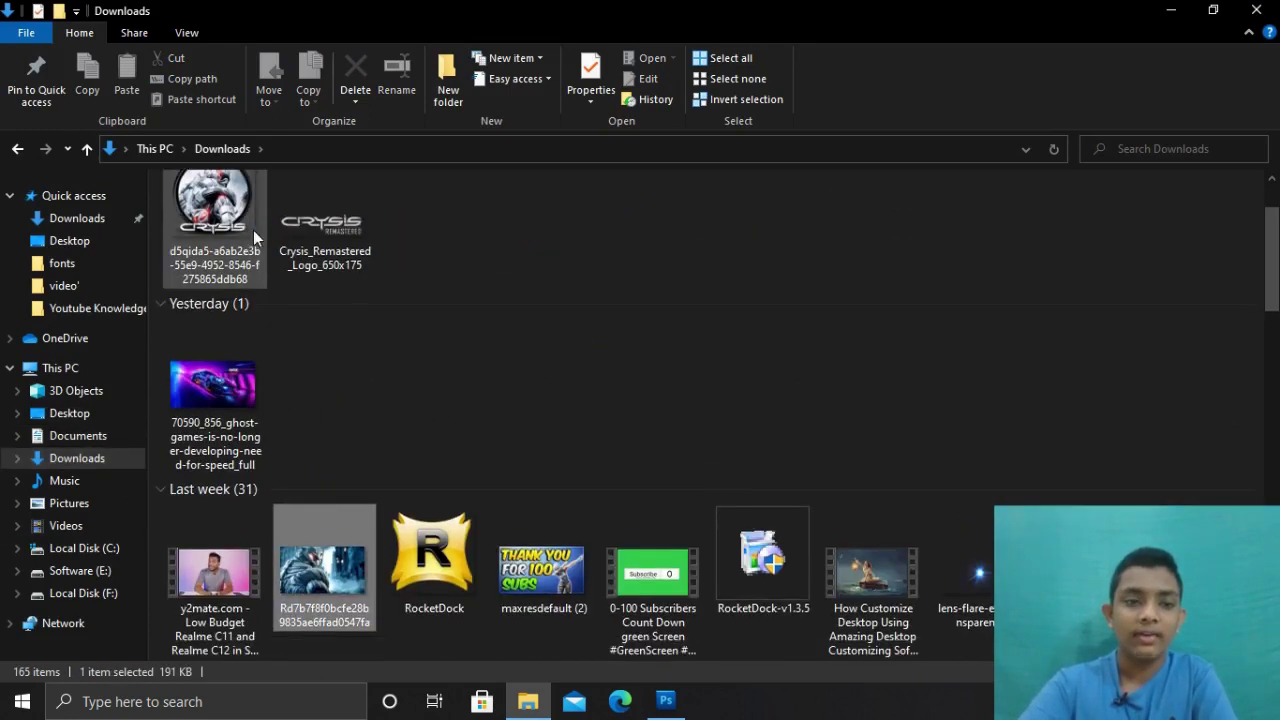
ctrl+click(212, 246)
ctrl+click(298, 240)
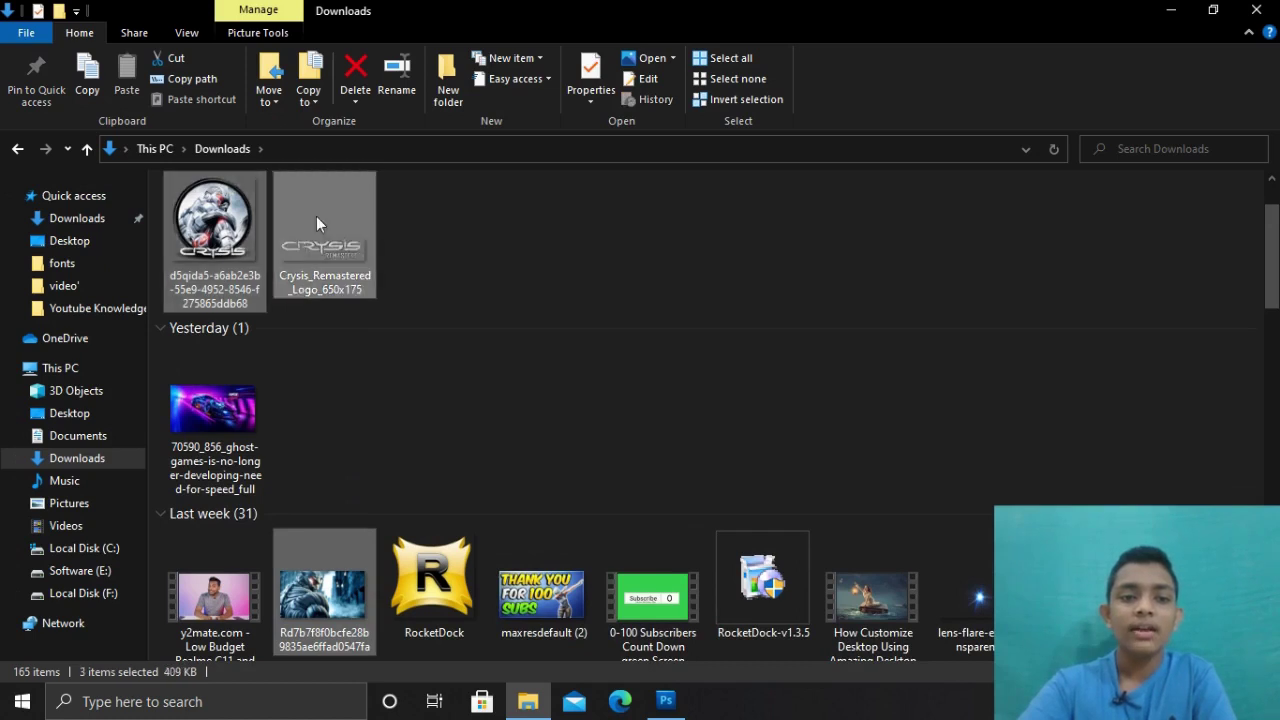
mouse_move(343, 187)
mouse_down()
mouse_move(363, 368)
mouse_move(648, 660)
mouse_move(676, 712)
mouse_move(548, 30)
mouse_move(505, 82)
mouse_move(496, 68)
mouse_up()
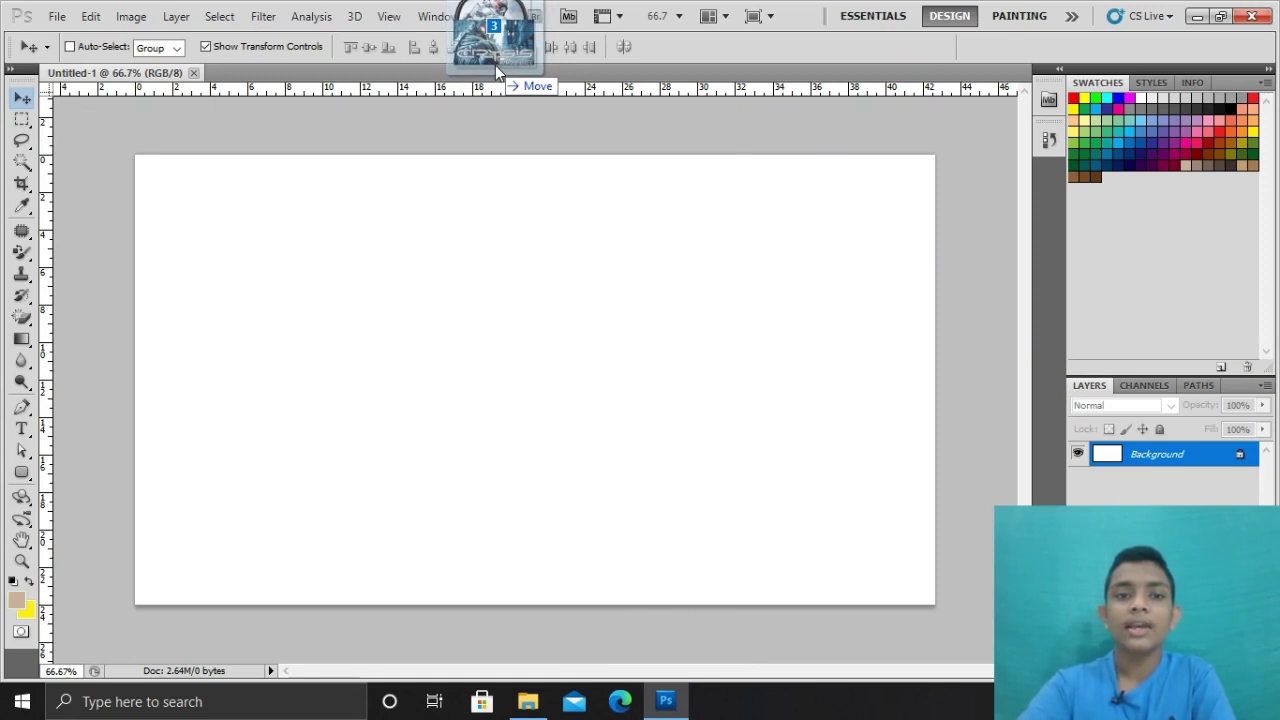
Drop the three Crysis images into Photoshop so each opens as its own tab.
drag(495, 65, 495, 65)
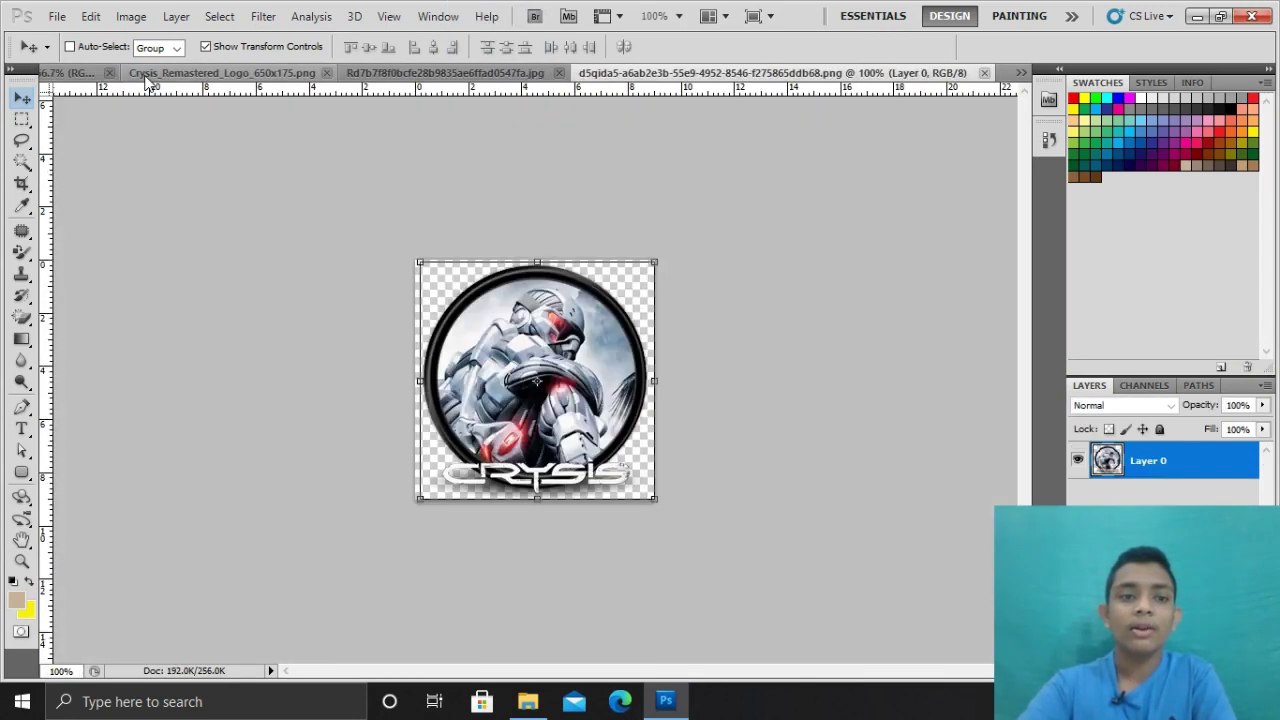
click(150, 74)
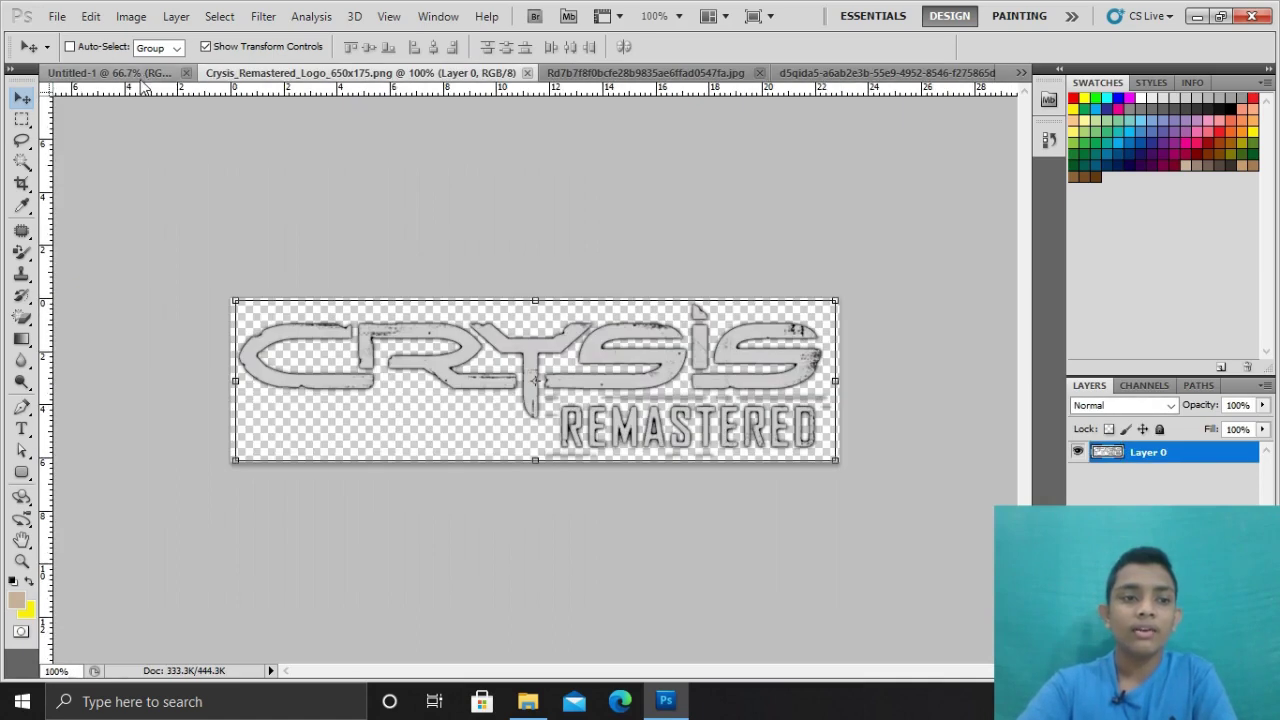
click(145, 74)
click(334, 70)
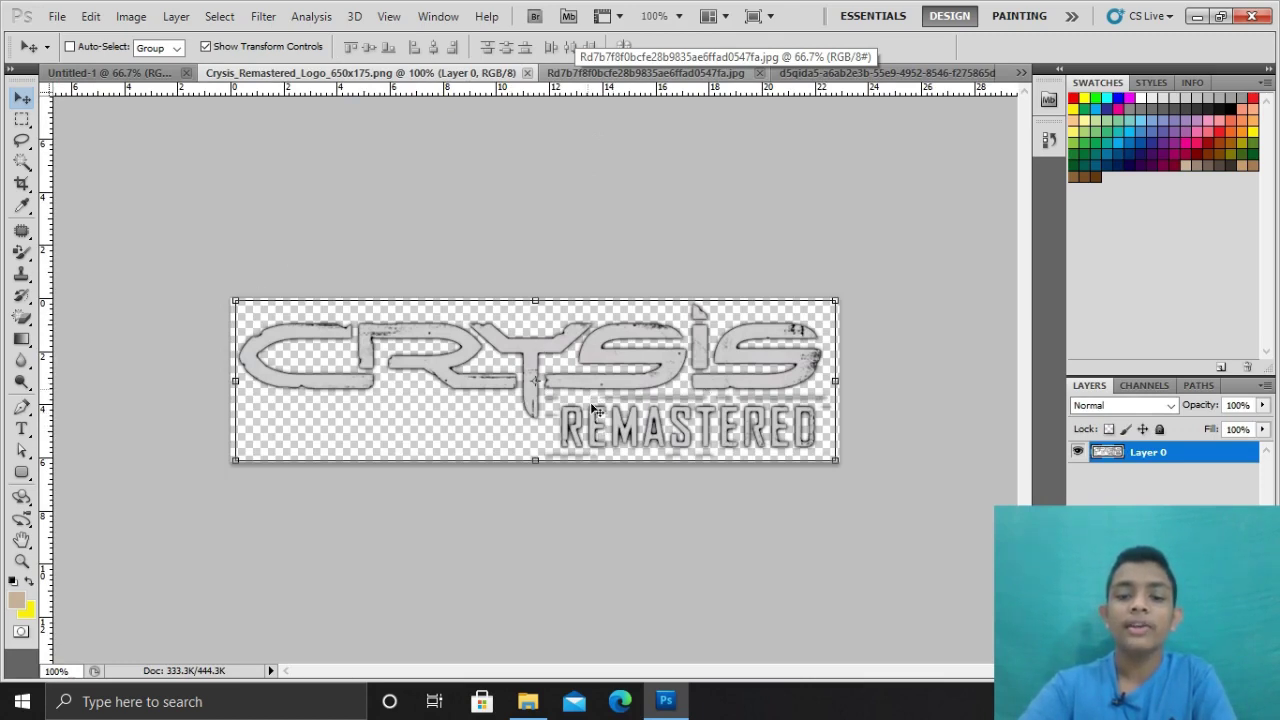
Browse the open tabs and bring the Crysis soldier artwork document to the front.
click(612, 70)
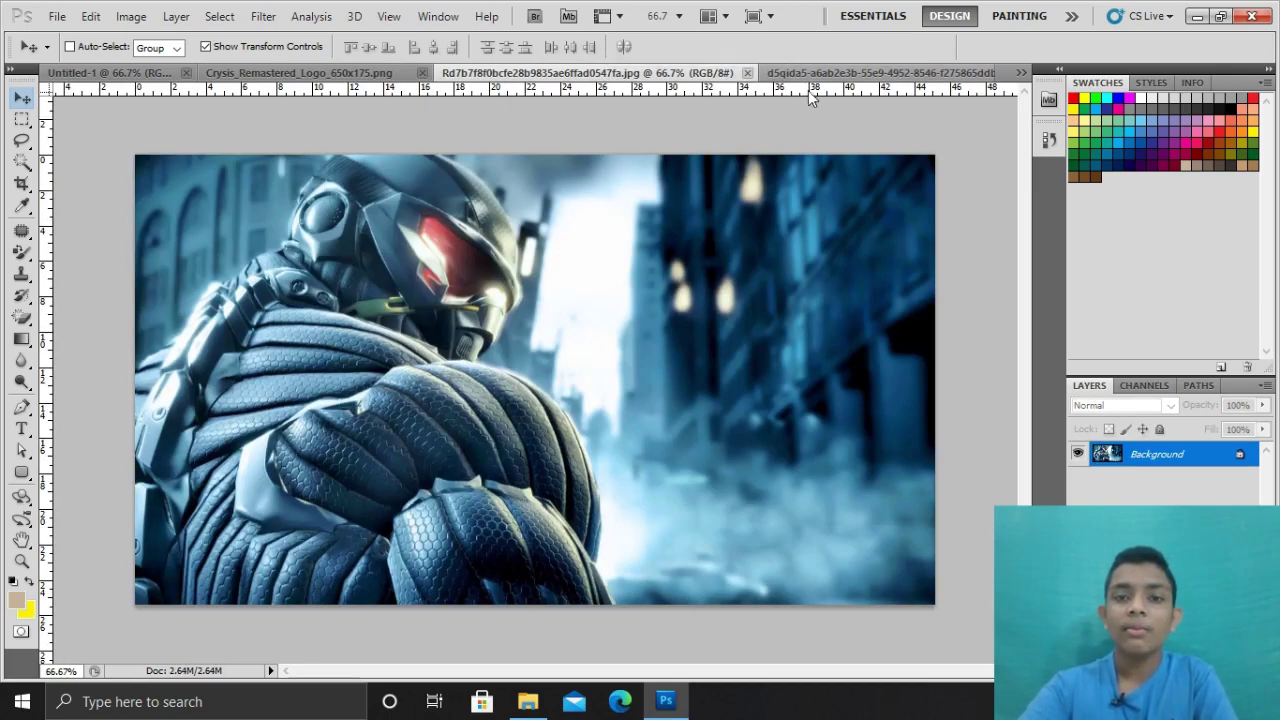
click(851, 70)
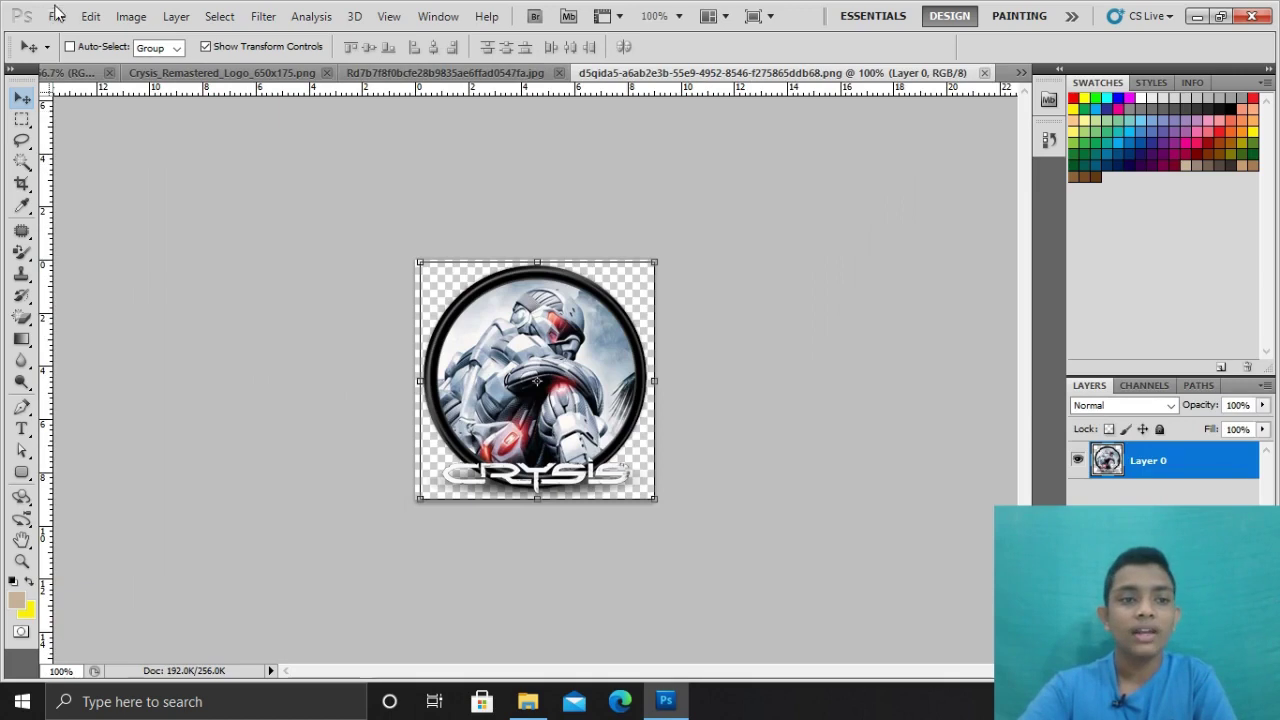
click(70, 74)
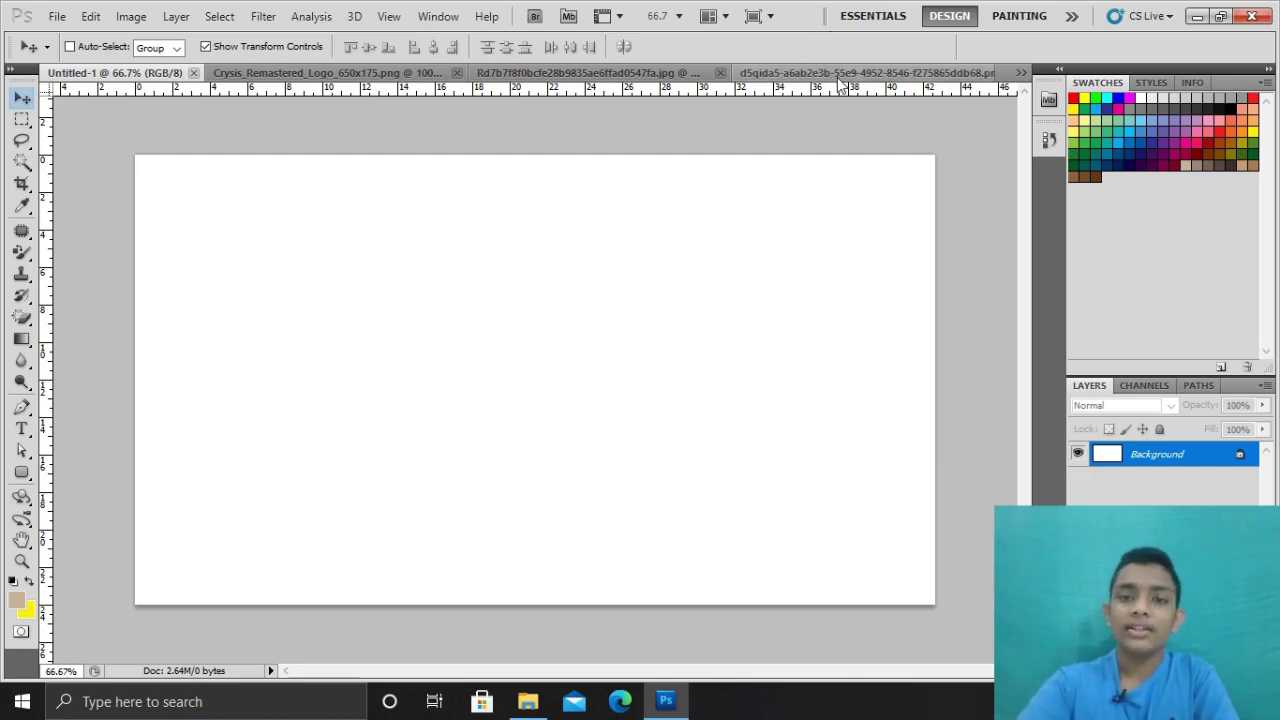
click(790, 74)
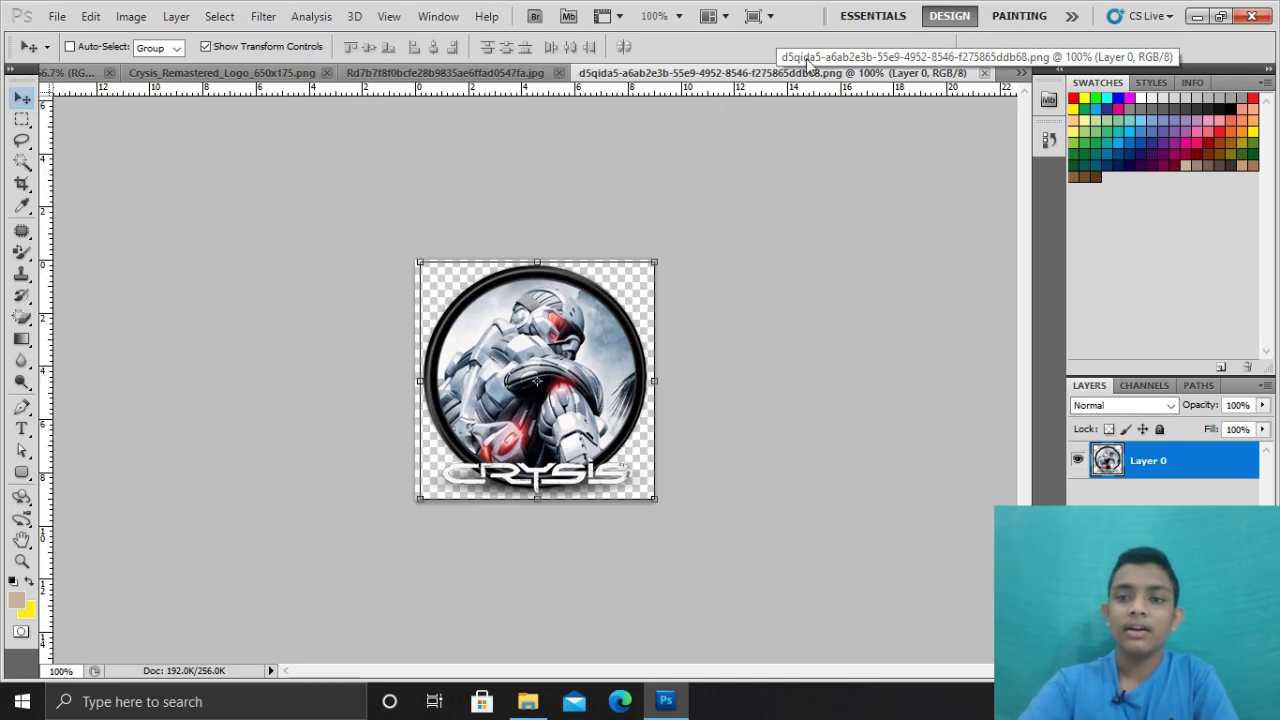
click(1019, 73)
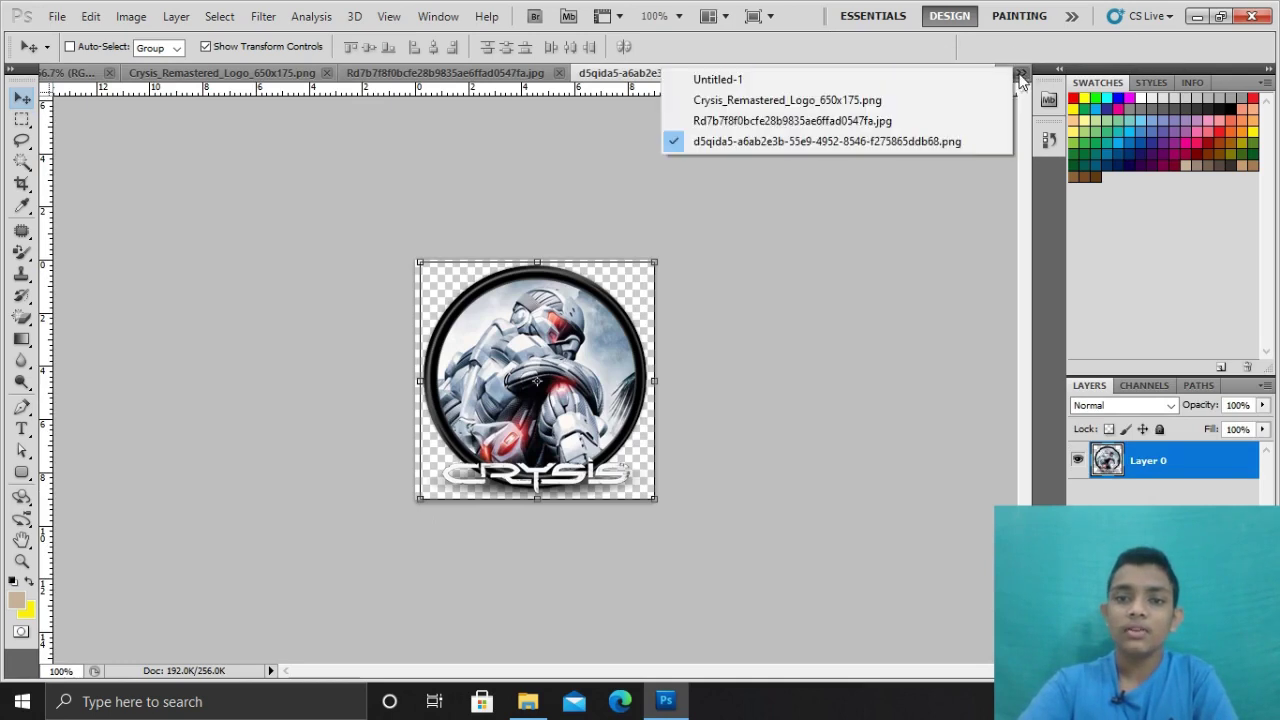
click(697, 116)
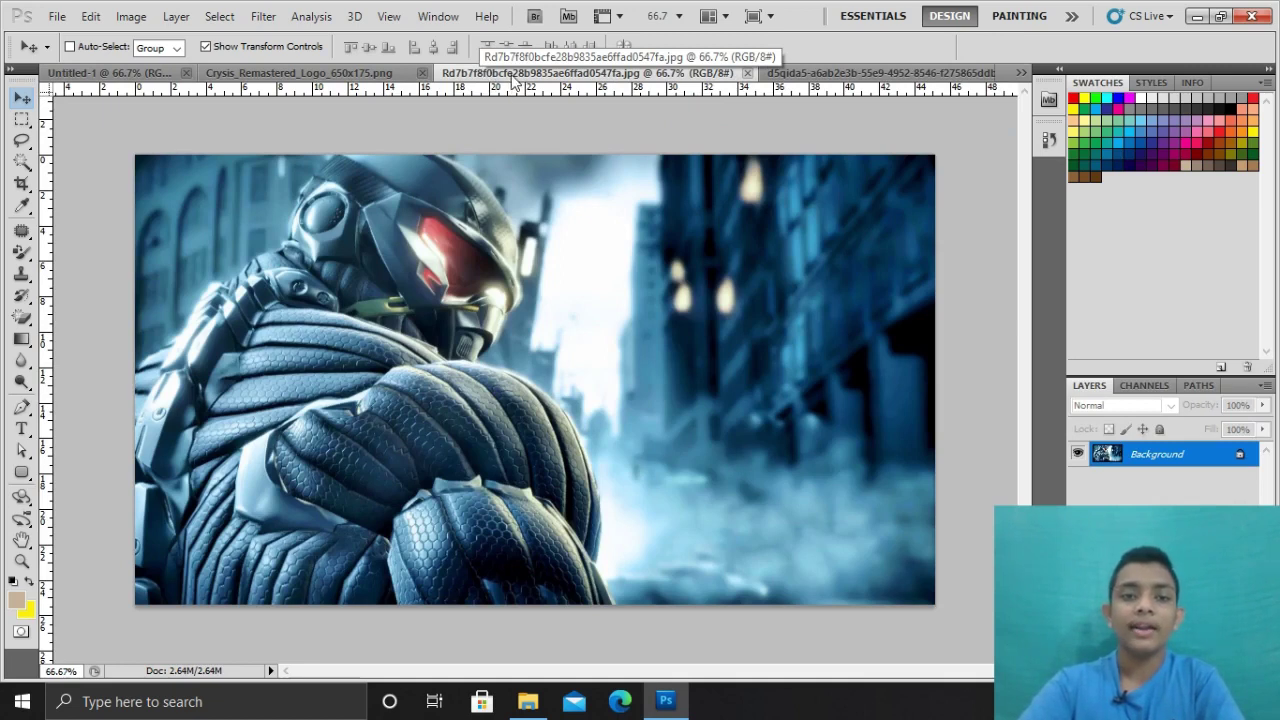
Float the soldier image and drag it onto Untitled-1 as Layer 1.
mouse_move(513, 80)
mouse_down()
mouse_move(606, 235)
mouse_move(598, 214)
mouse_up()
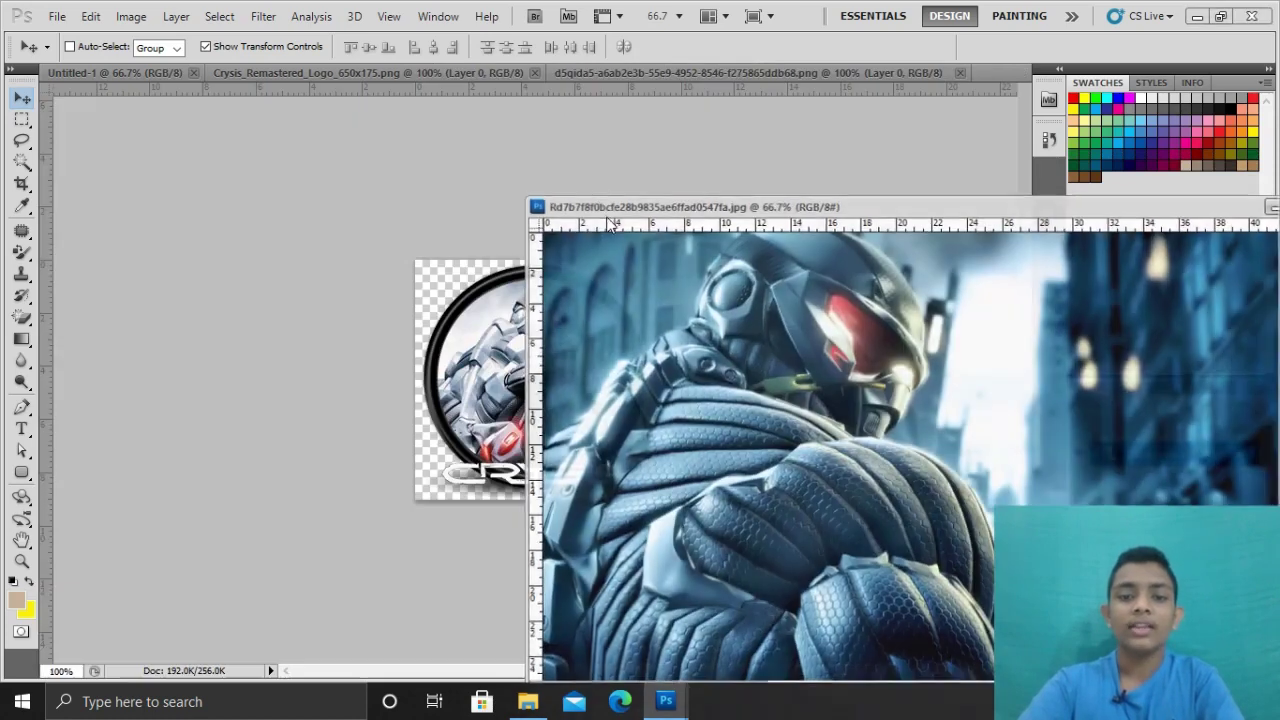
click(100, 73)
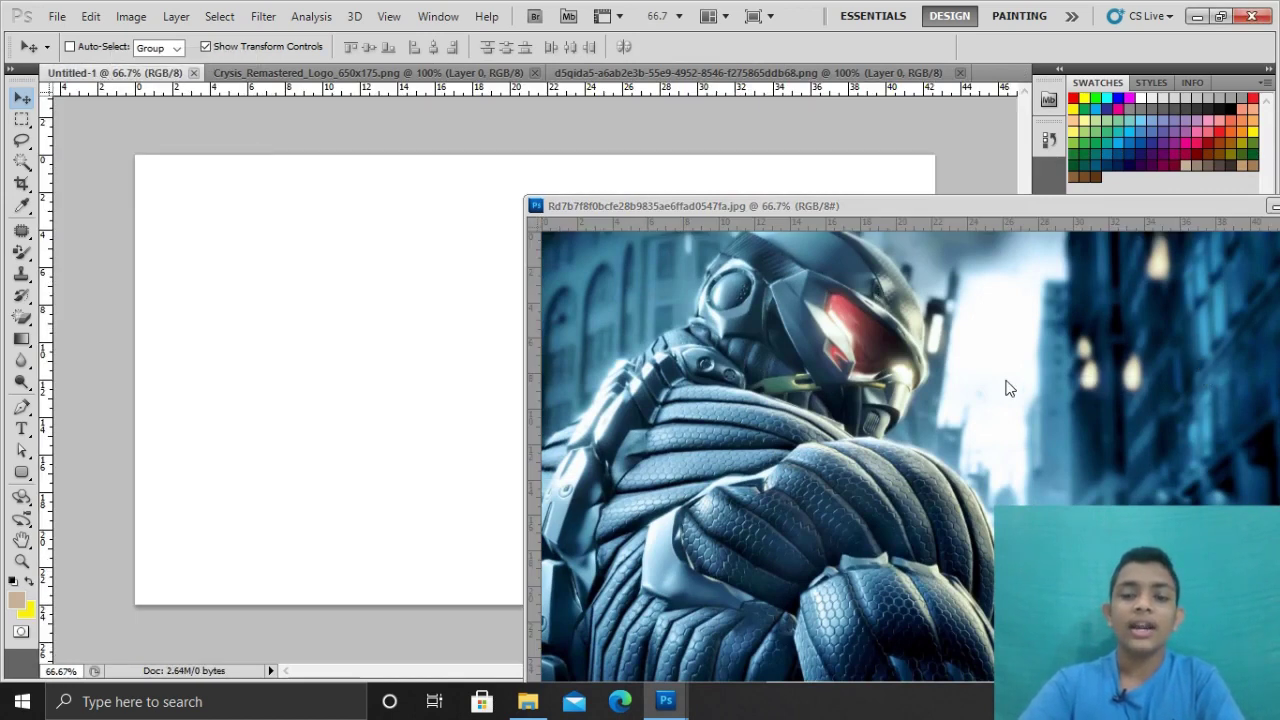
click(880, 284)
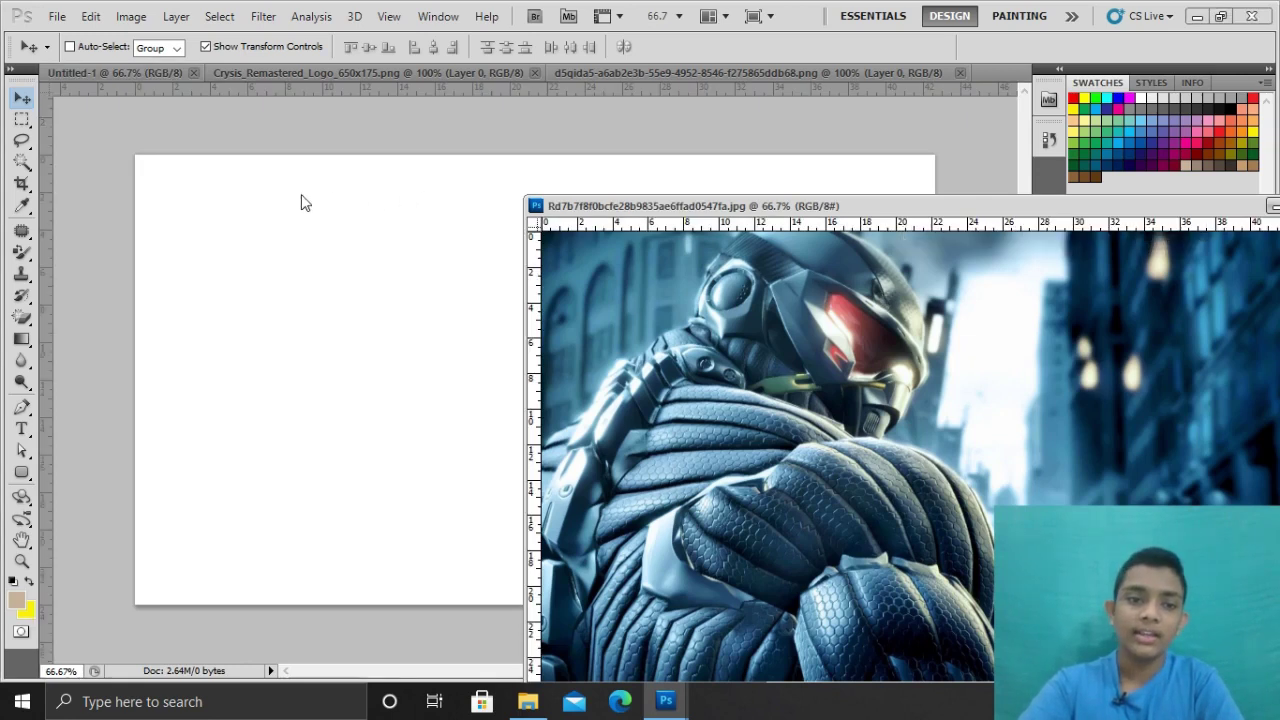
drag(588, 234, 290, 230)
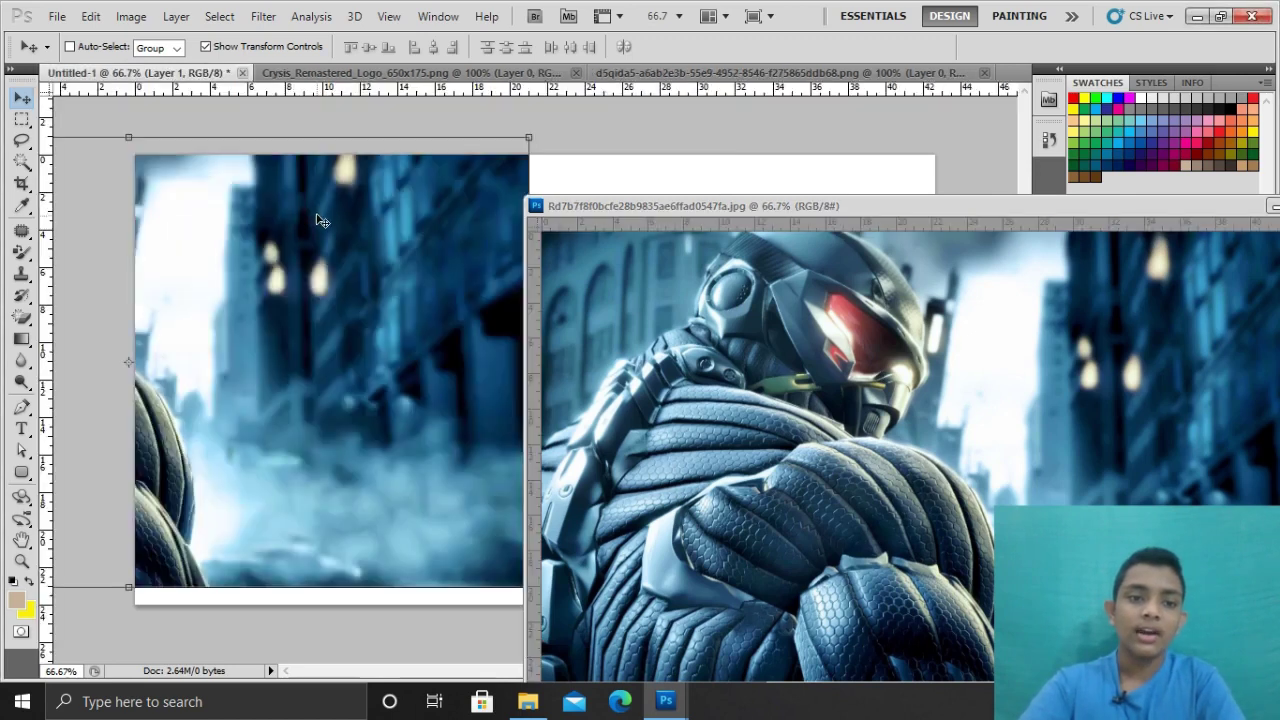
Minimize the floating soldier window and position Layer 1 to cover the whole canvas.
mouse_move(809, 205)
mouse_down()
mouse_move(280, 128)
mouse_move(320, 124)
mouse_up()
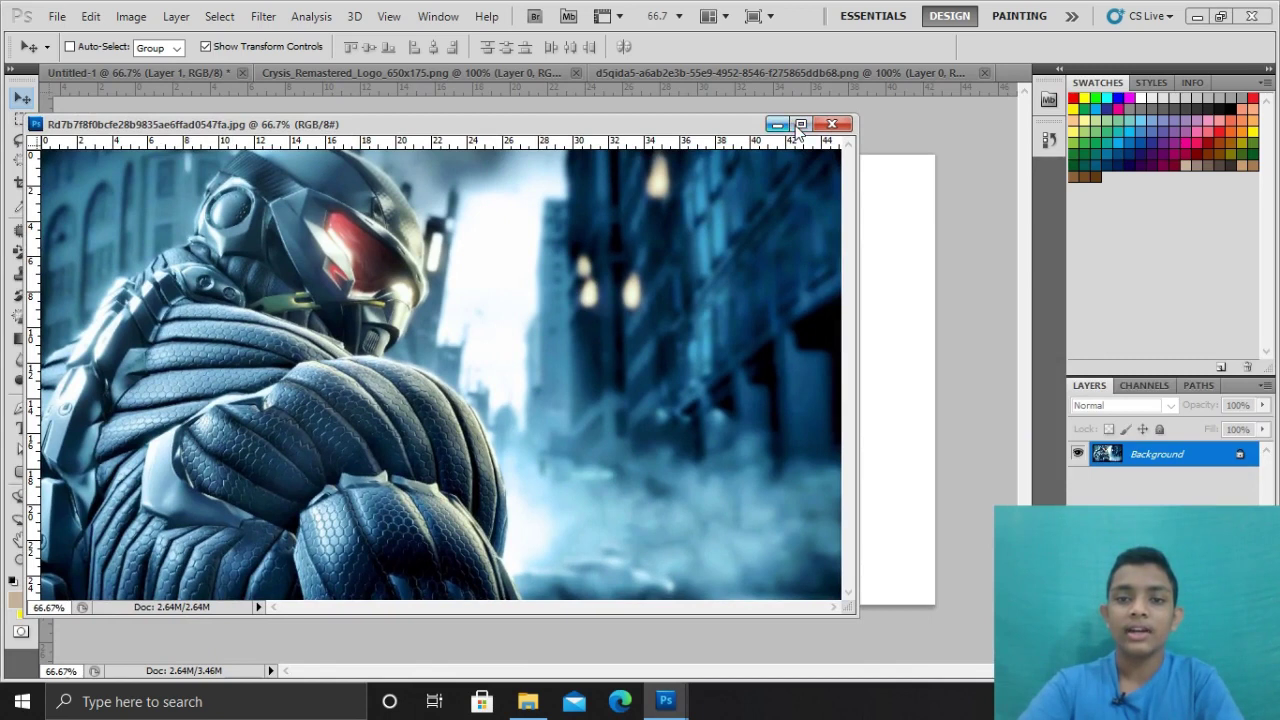
click(782, 126)
mouse_move(405, 202)
mouse_down()
mouse_move(847, 240)
mouse_move(786, 221)
mouse_up()
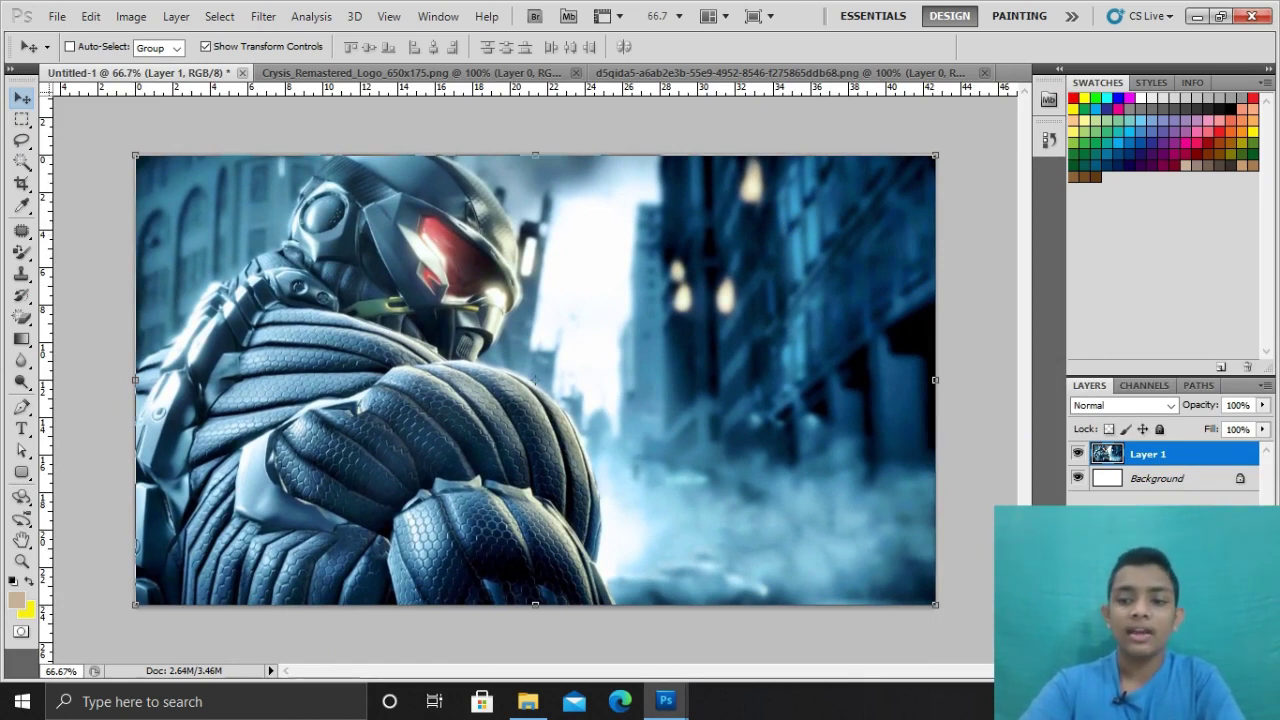
key(ctrl+alt+a)
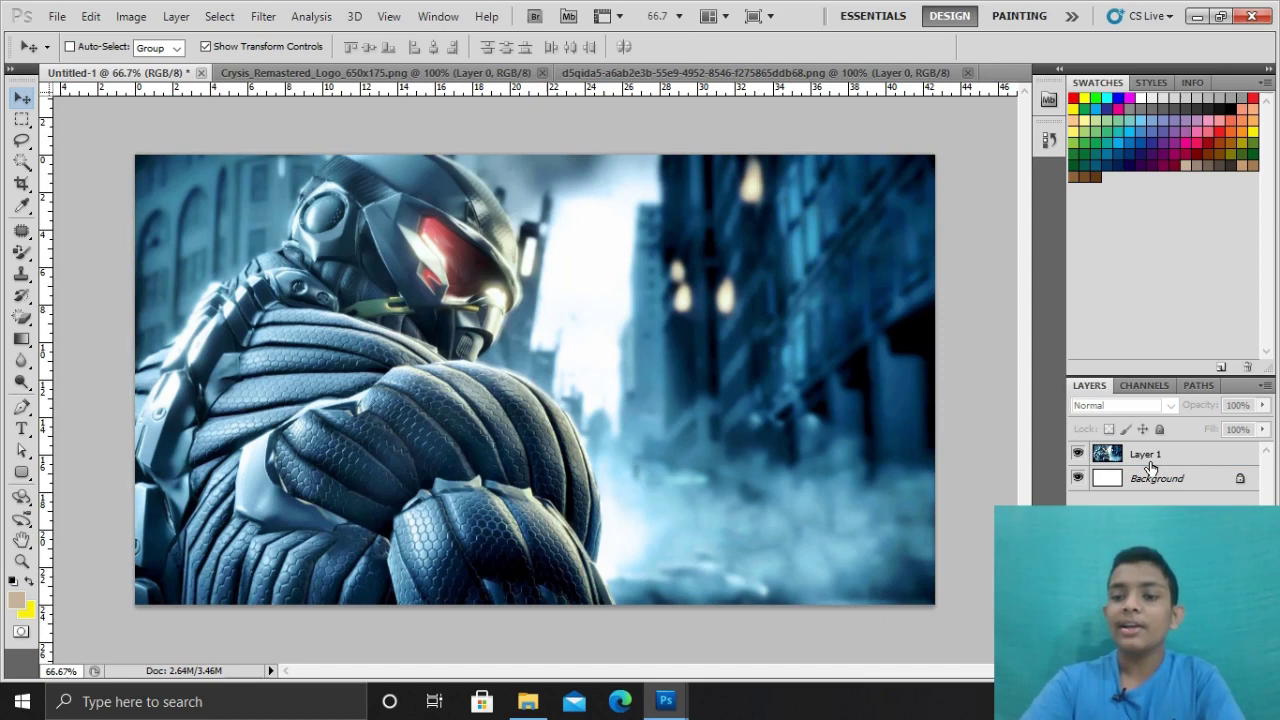
click(1160, 458)
key(ctrl+alt+a)
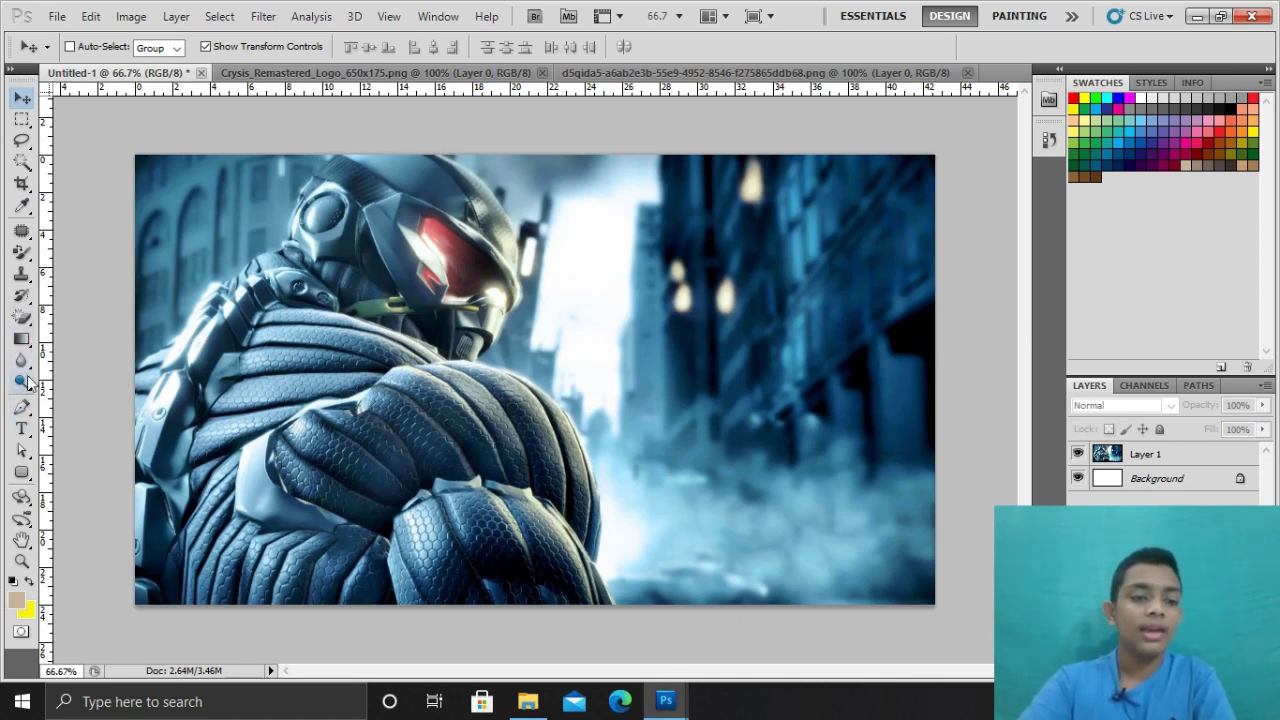
Draw a Rectangle shape over the full canvas, stretching its left edge to the border.
click(22, 473)
right_click(29, 479)
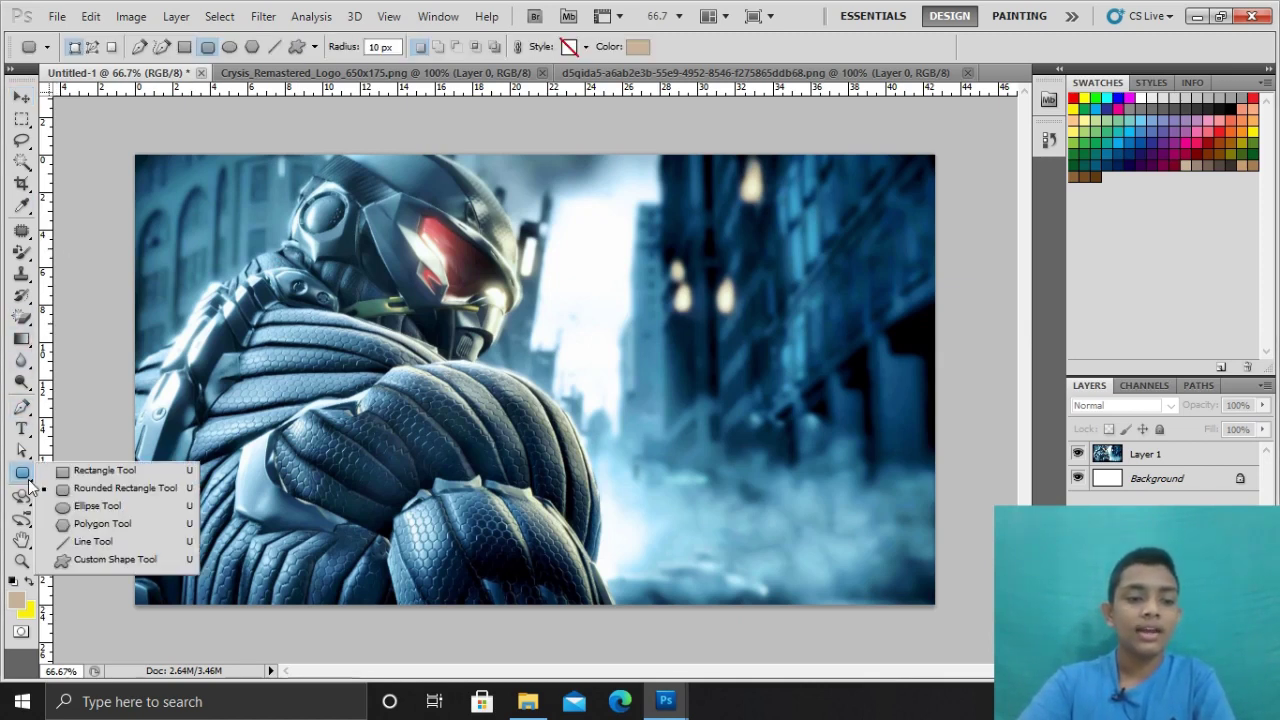
click(108, 469)
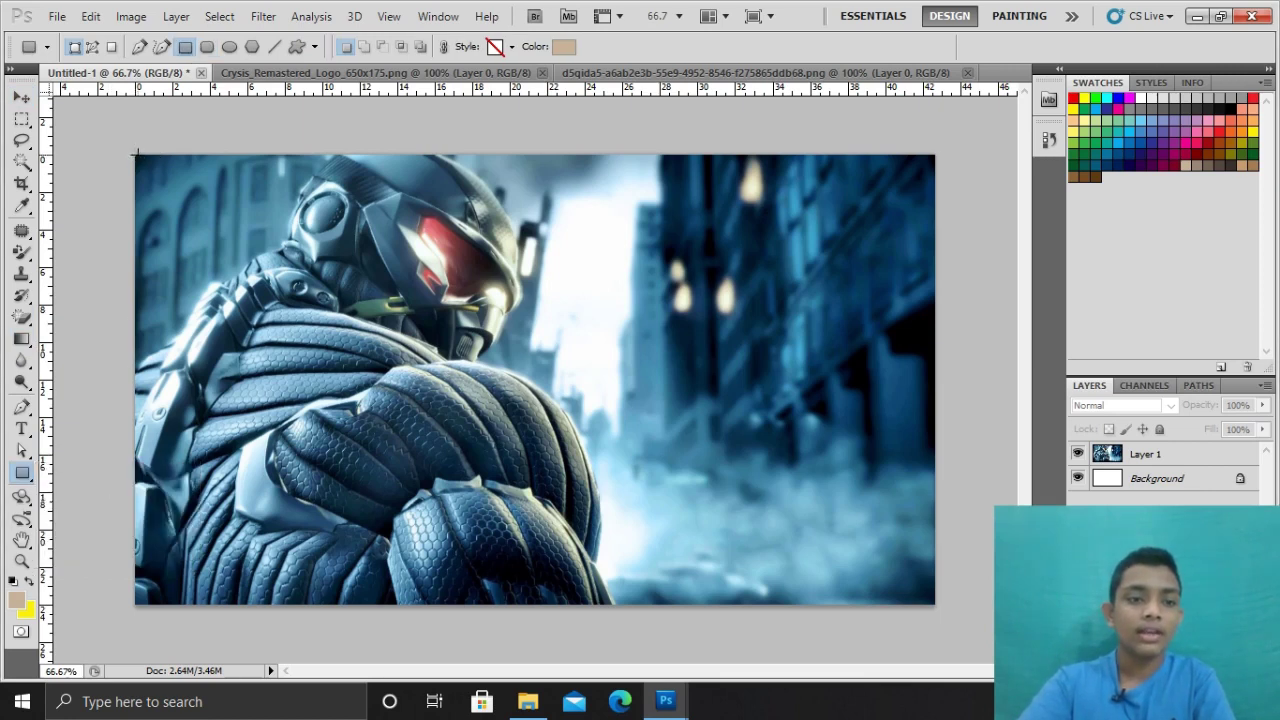
drag(143, 158, 935, 607)
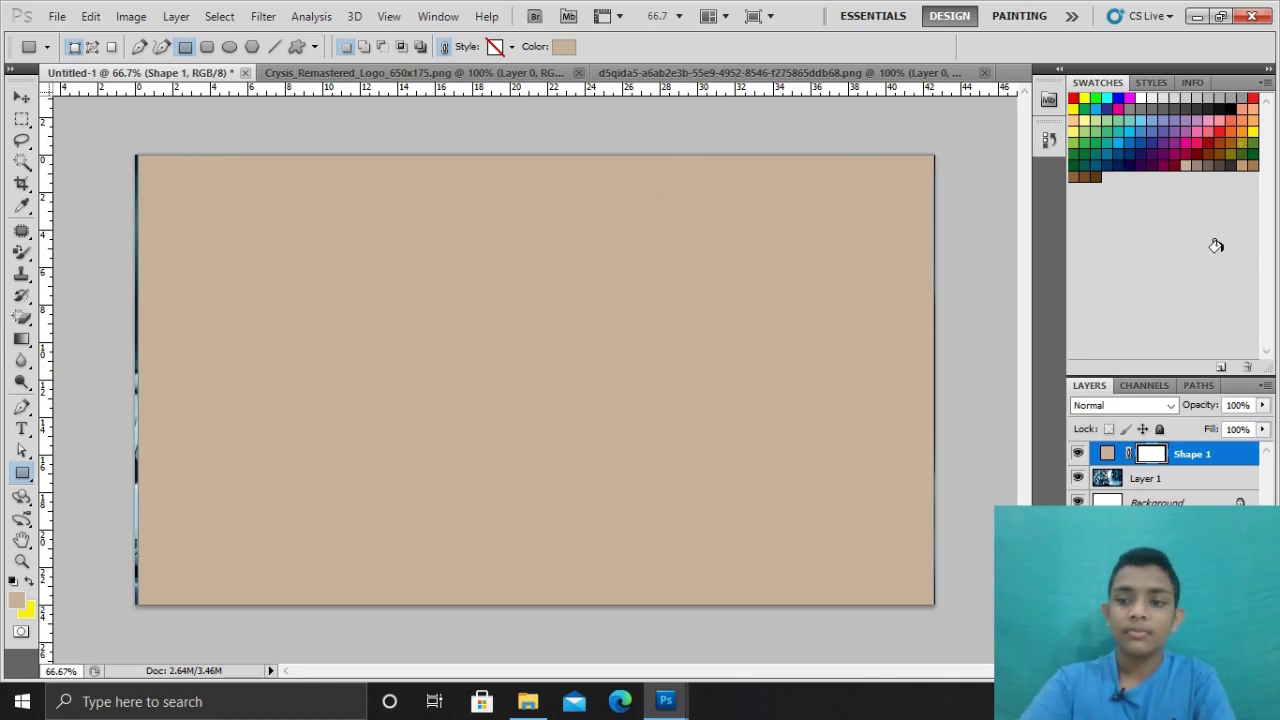
click(20, 102)
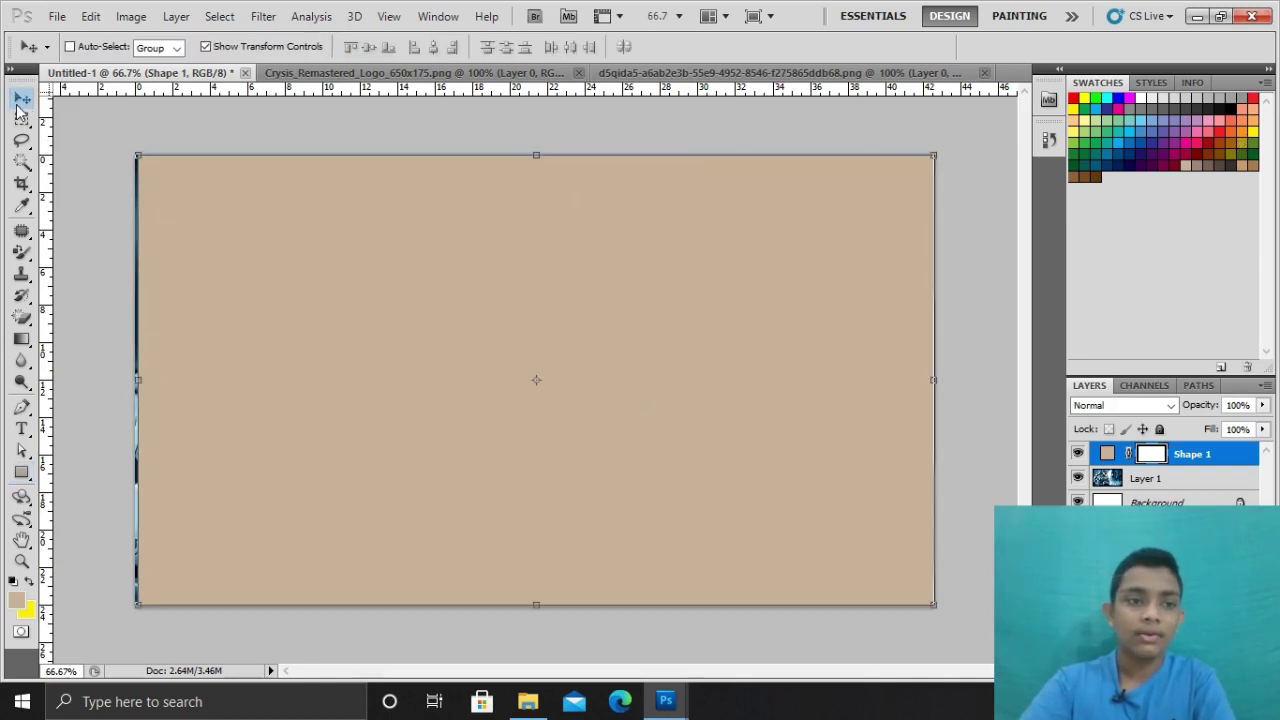
drag(140, 380, 131, 385)
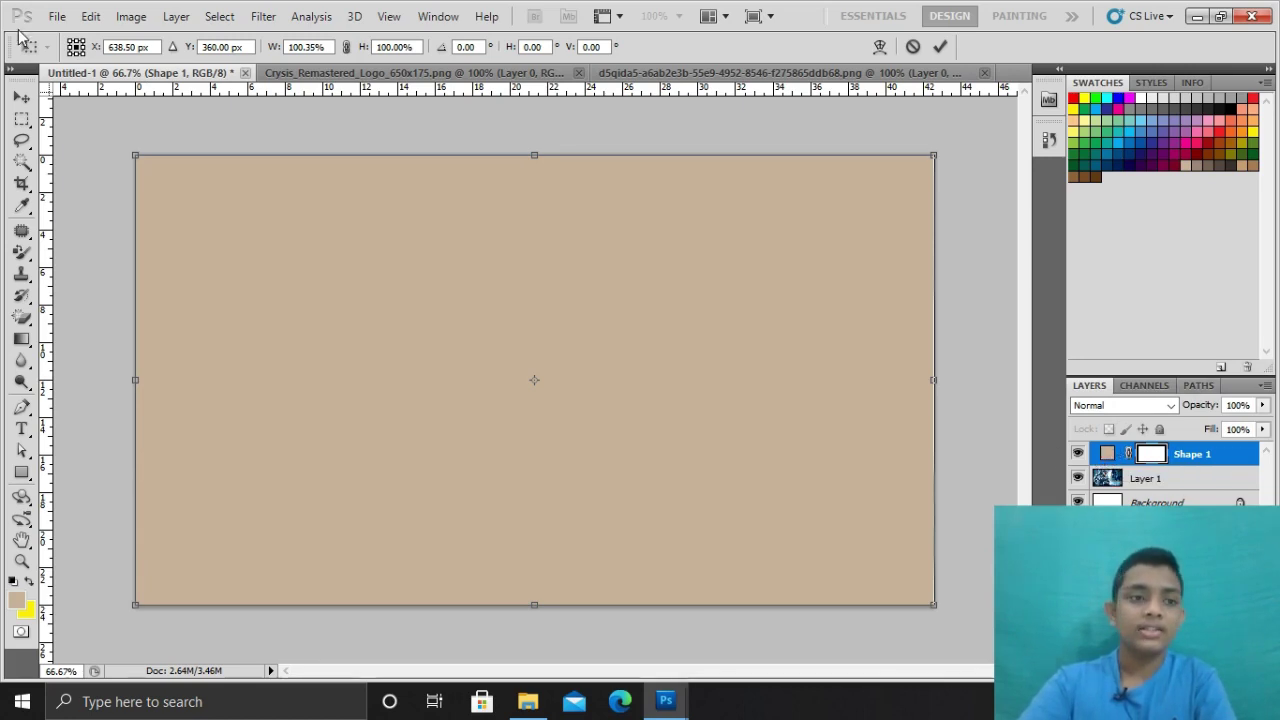
key(v)
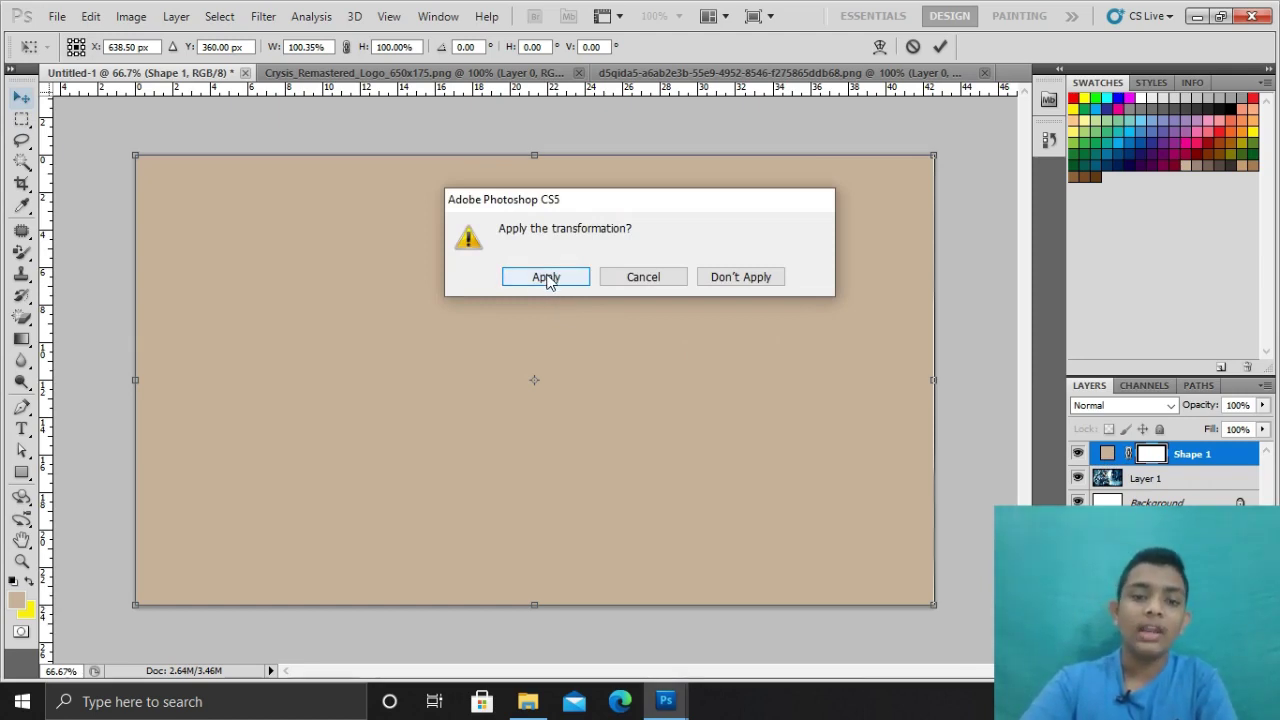
click(547, 278)
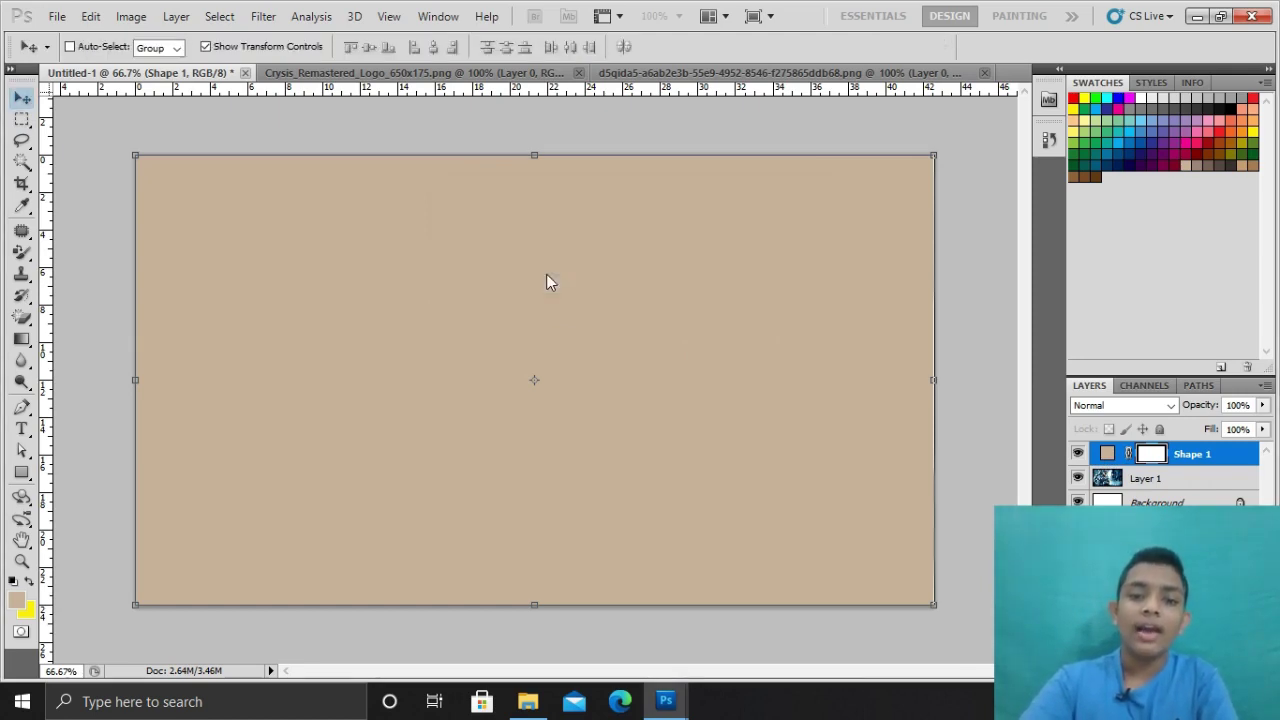
Fill Shape 1 with black (000000) and set its opacity to 50%.
double_click(1108, 455)
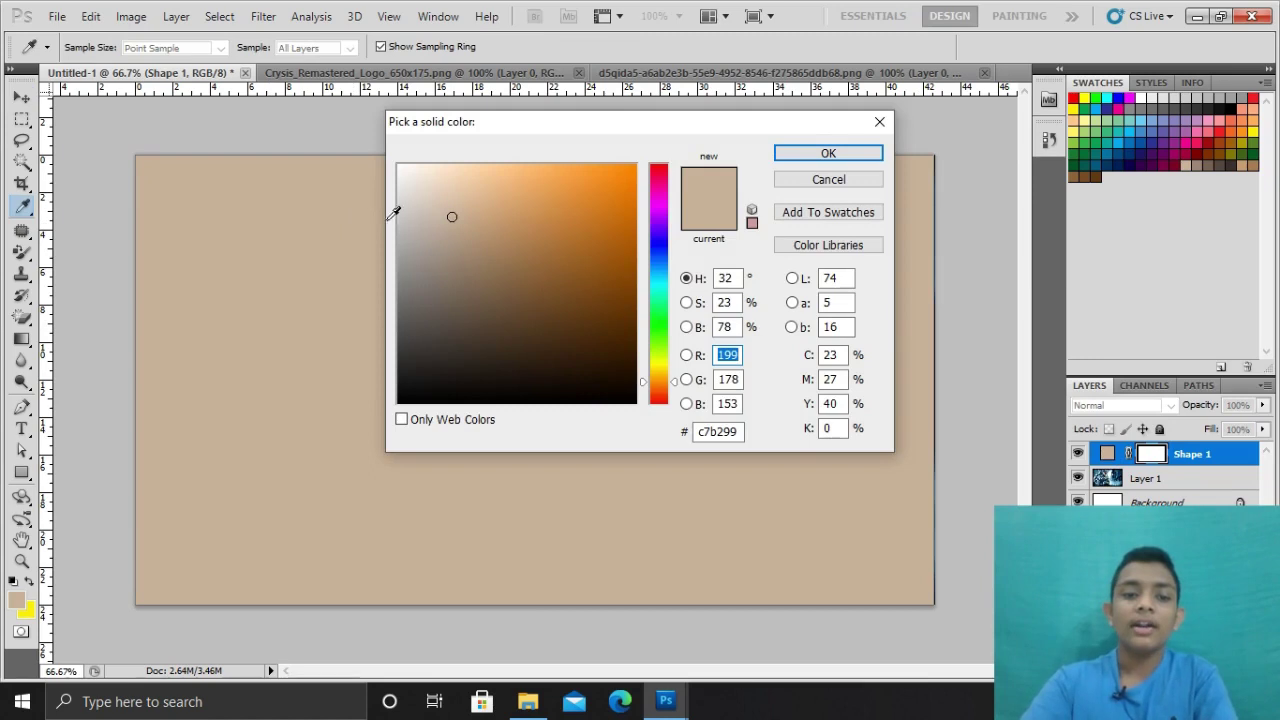
drag(452, 216, 672, 466)
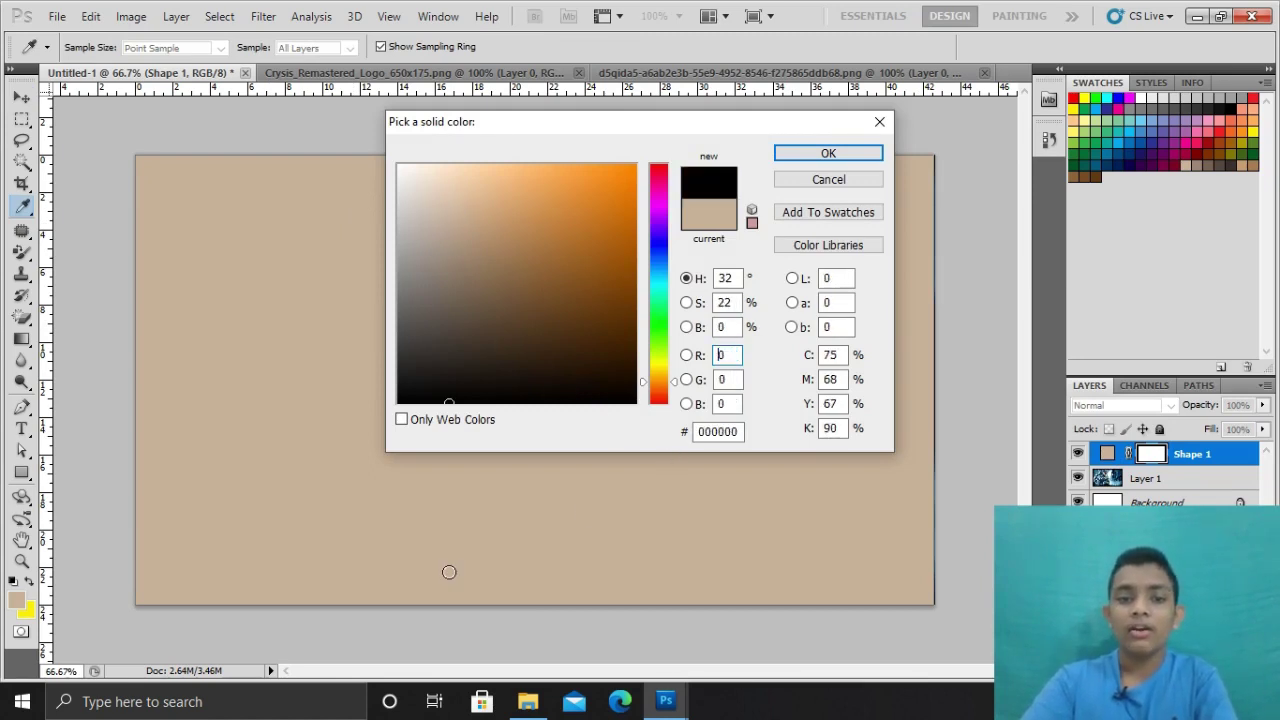
click(836, 153)
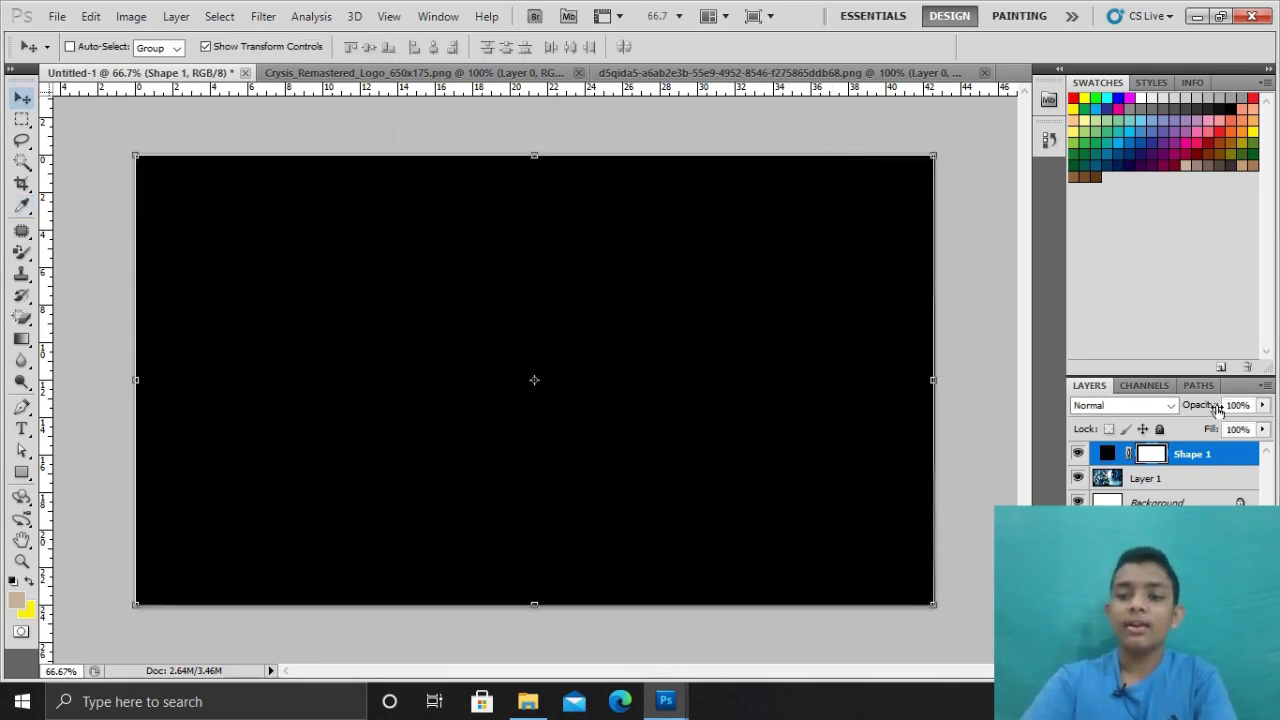
mouse_move(1217, 410)
mouse_down()
mouse_move(1165, 414)
mouse_move(1090, 447)
mouse_move(1139, 441)
mouse_up()
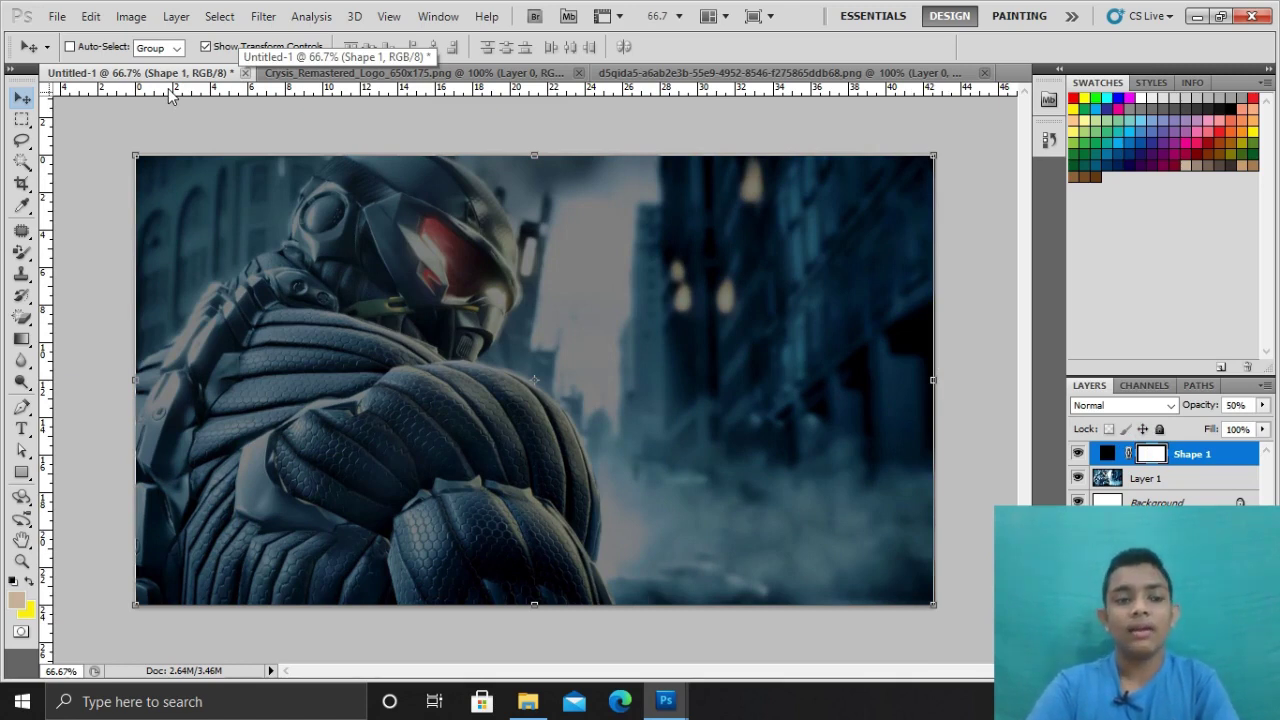
key(ctrl+shift+alt+a)
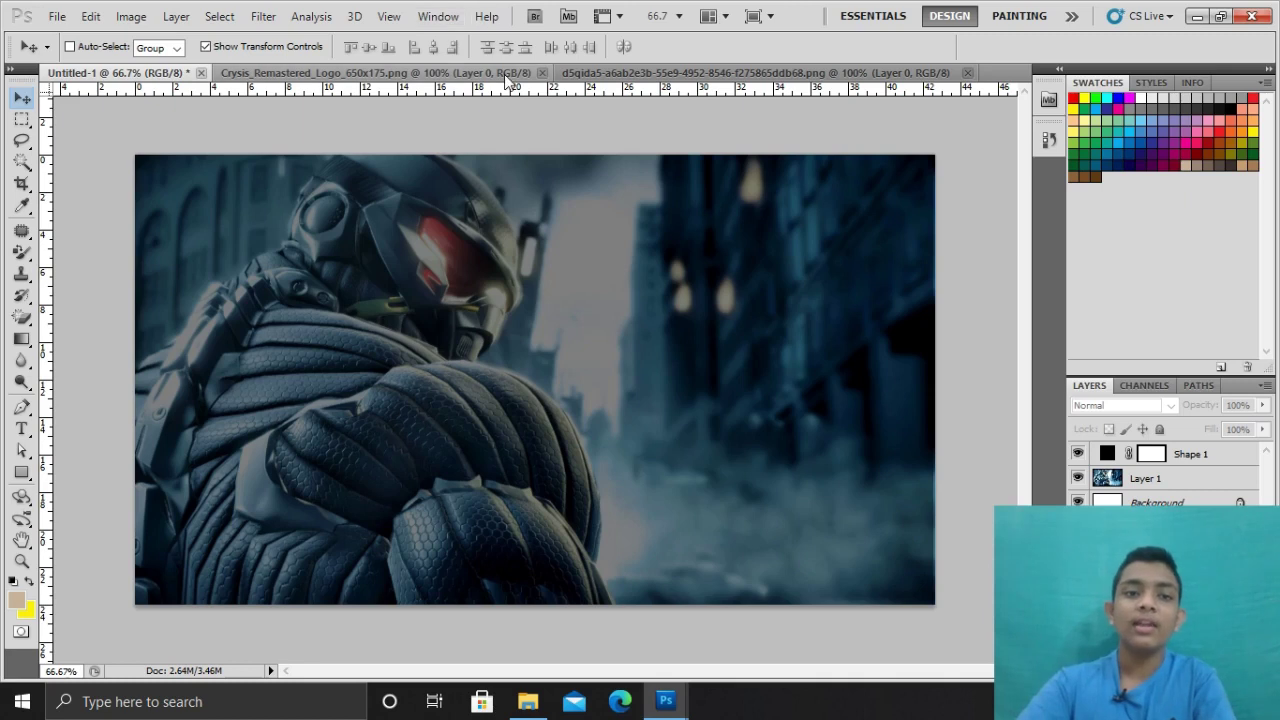
Drag the Crysis_Remastered logo into Untitled-1 as Layer 2.
click(445, 71)
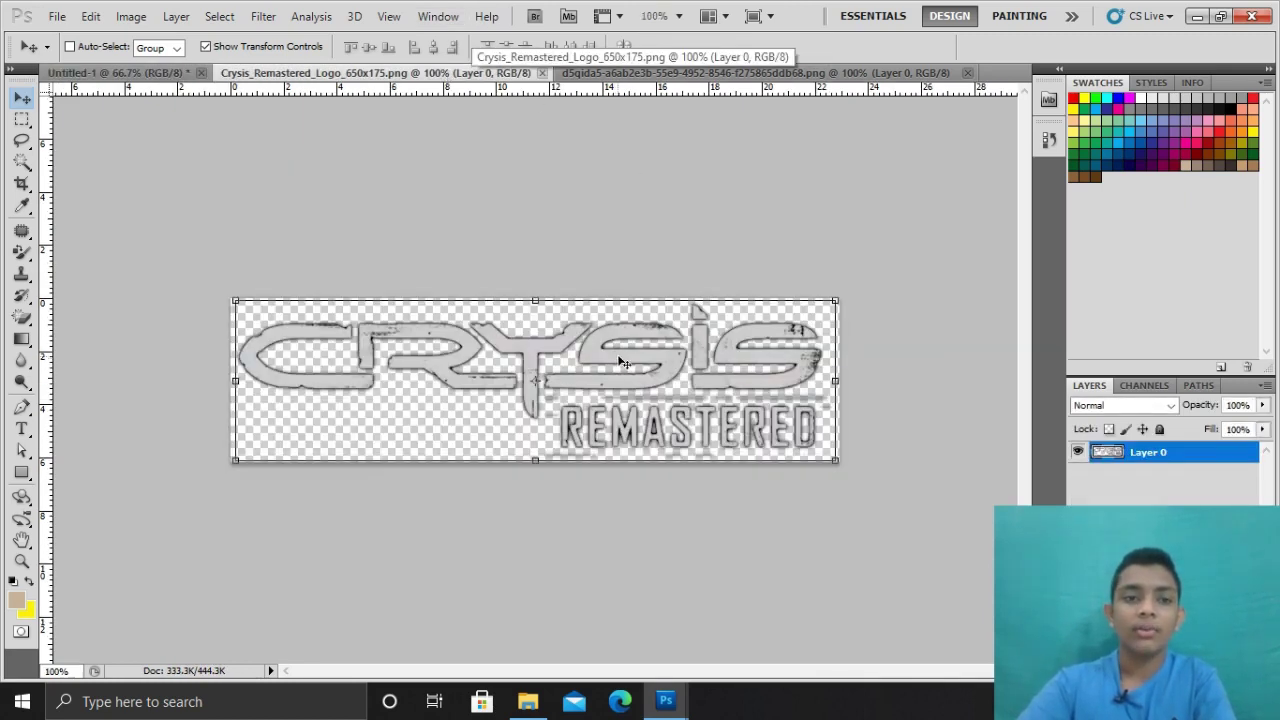
drag(680, 360, 336, 157)
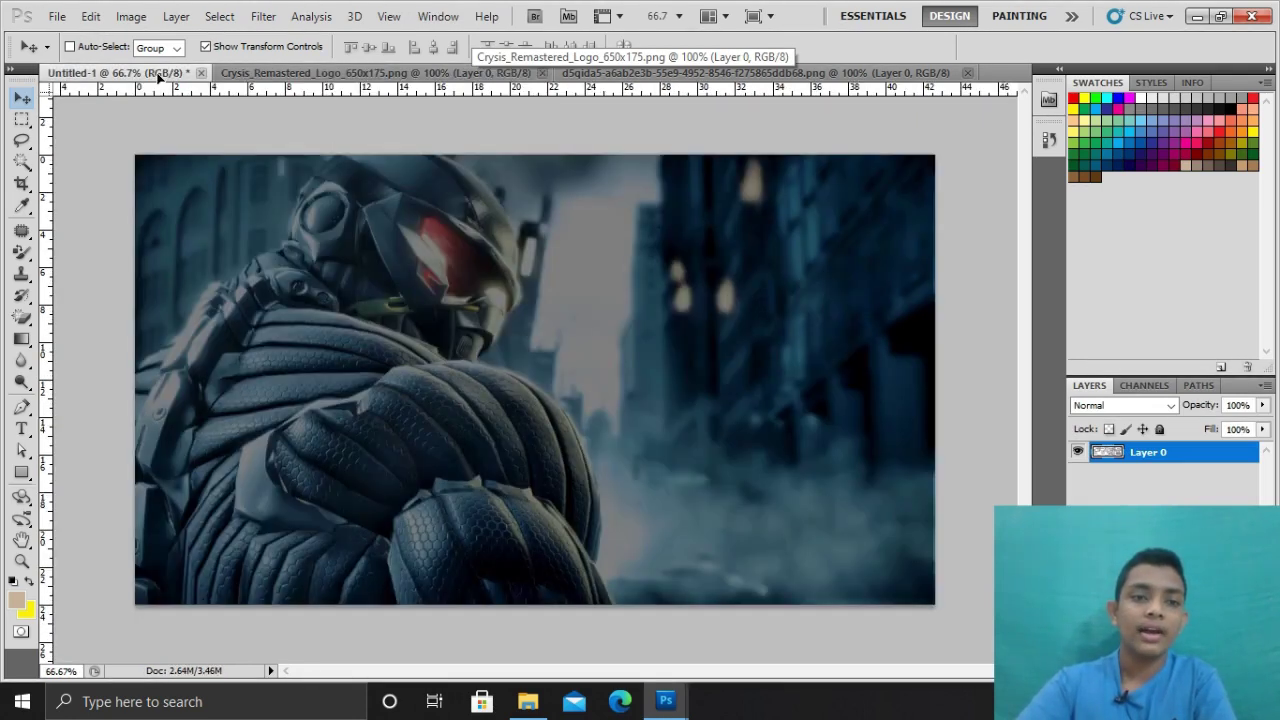
mouse_move(198, 62)
mouse_down()
mouse_move(469, 394)
mouse_move(500, 401)
mouse_move(689, 327)
mouse_move(658, 338)
mouse_up()
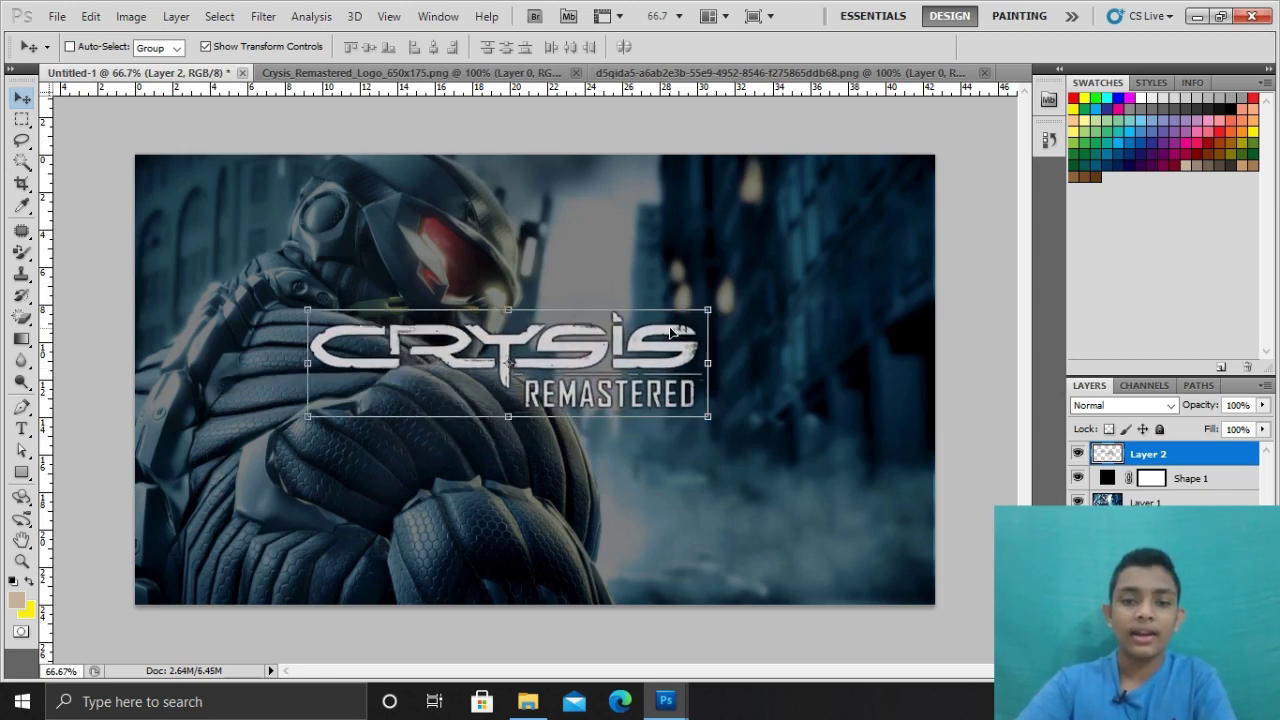
Enlarge the logo, apply the transform, and nudge it up and left.
drag(708, 418, 815, 480)
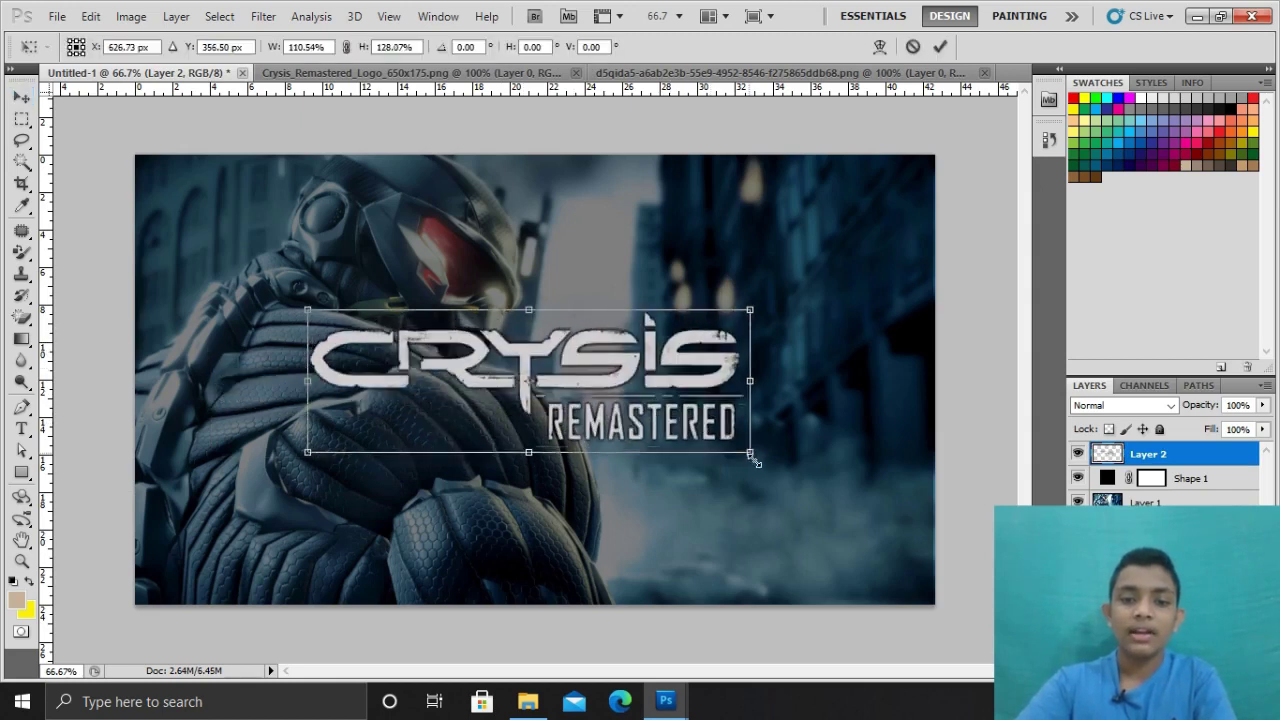
drag(830, 481, 833, 478)
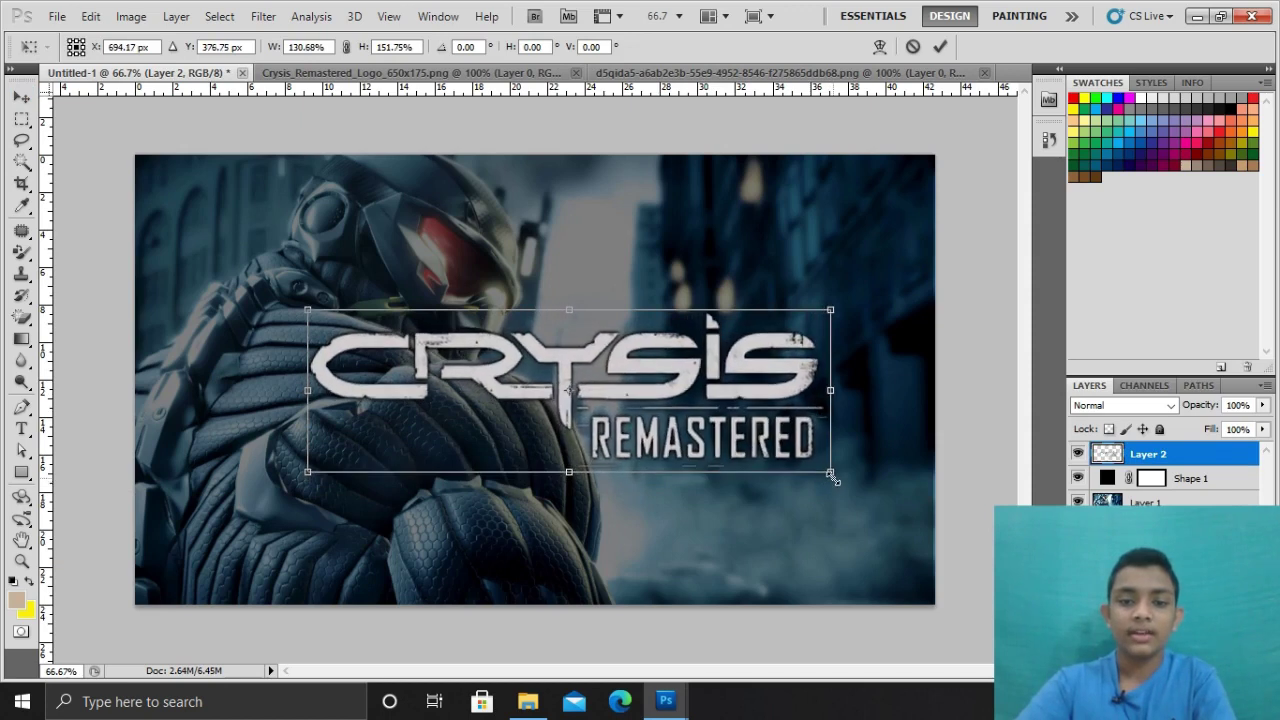
mouse_move(672, 325)
mouse_down()
mouse_move(616, 218)
mouse_move(632, 318)
mouse_up()
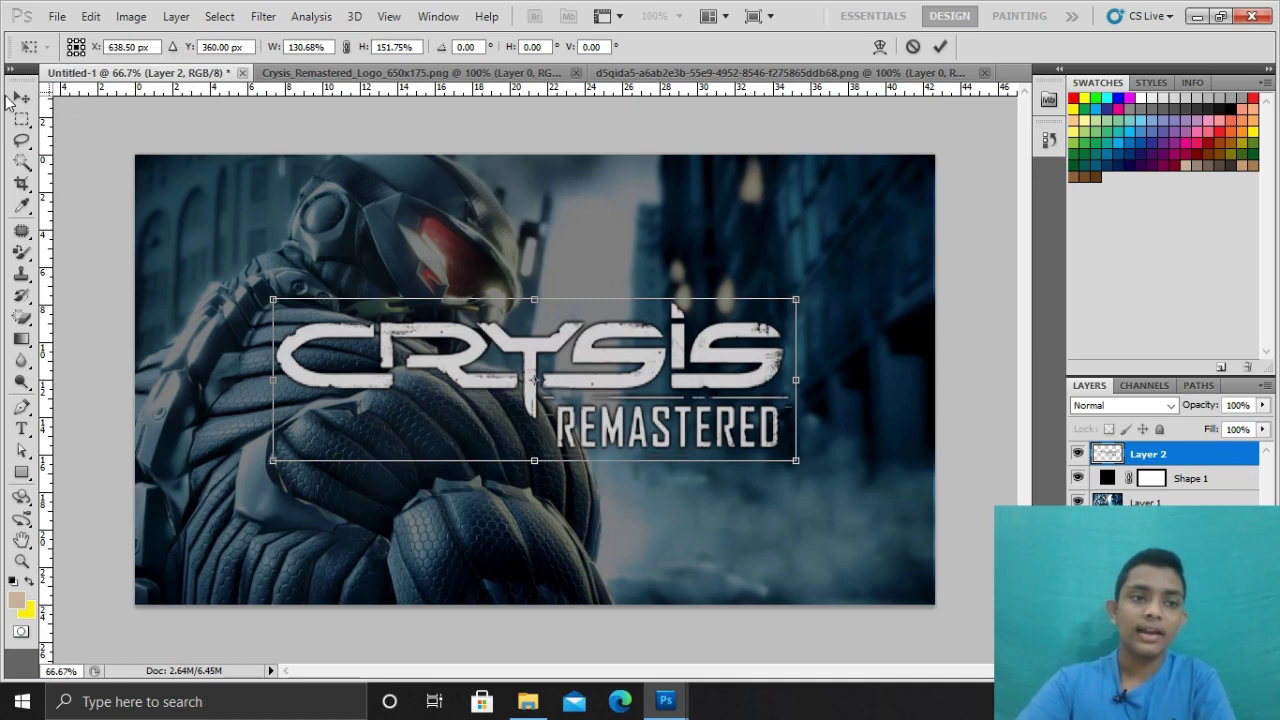
click(21, 97)
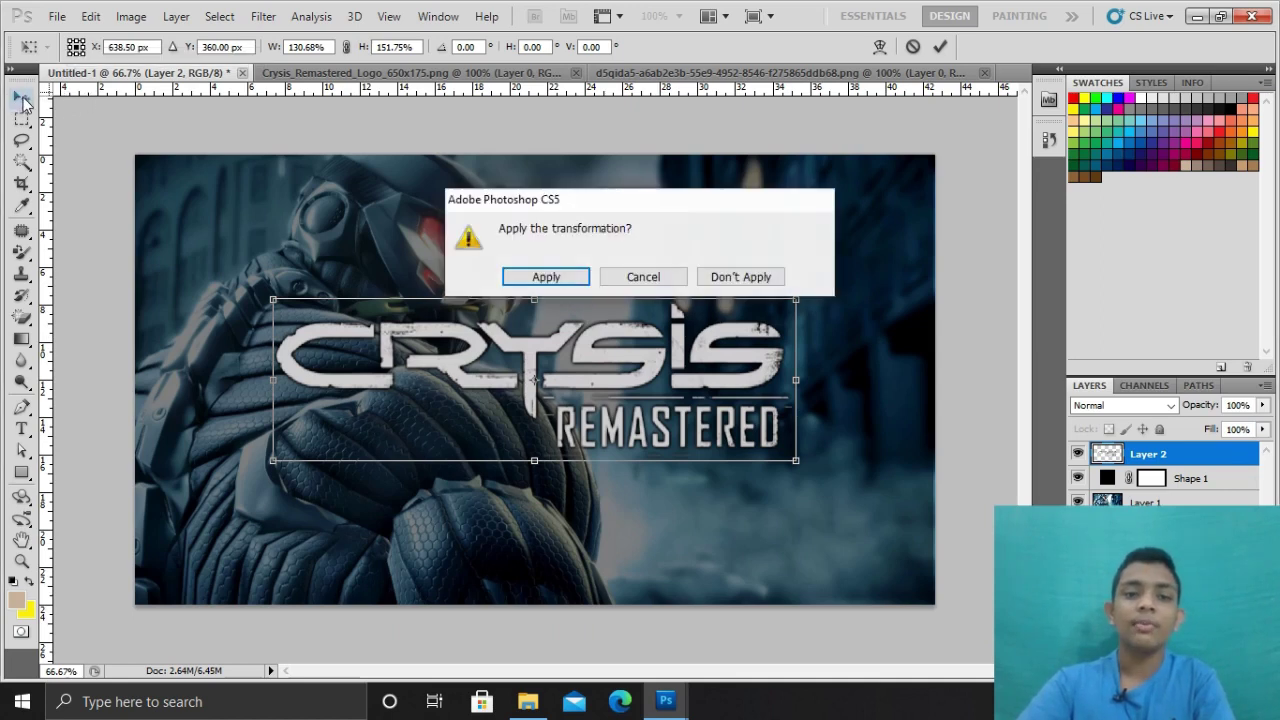
click(560, 283)
mouse_move(688, 348)
mouse_down()
mouse_move(683, 309)
mouse_move(663, 323)
mouse_up()
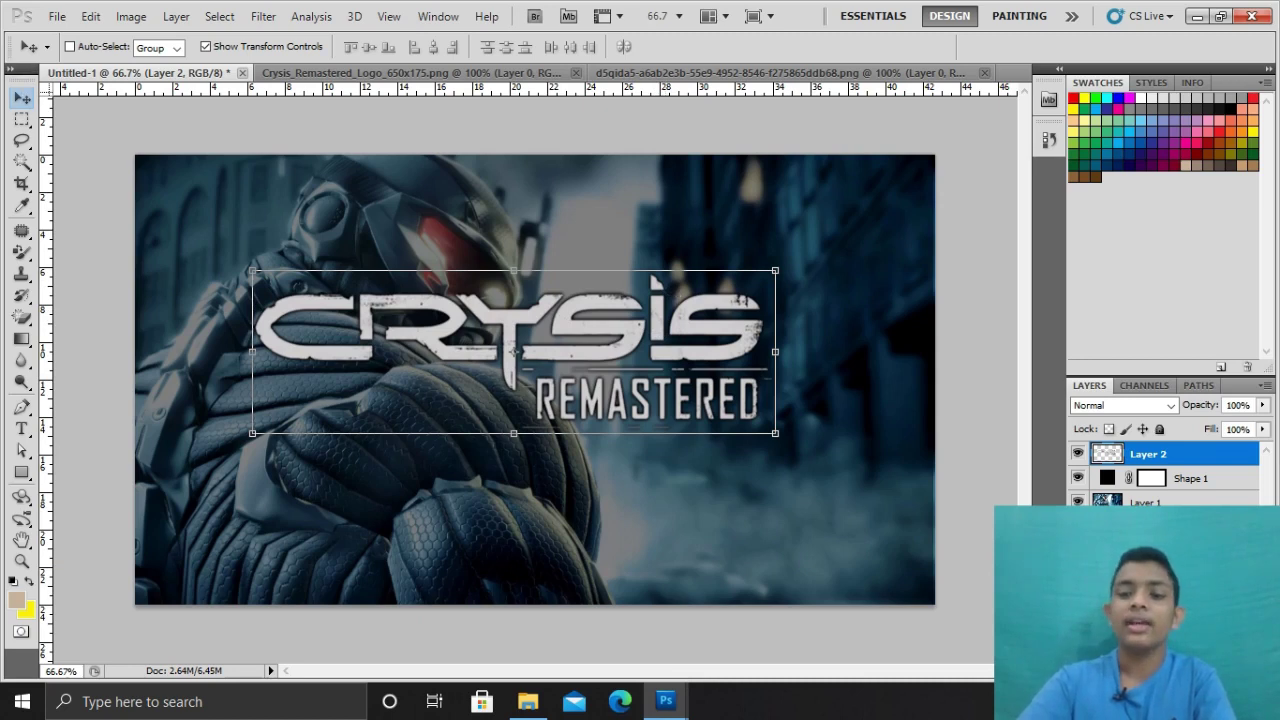
click(1158, 648)
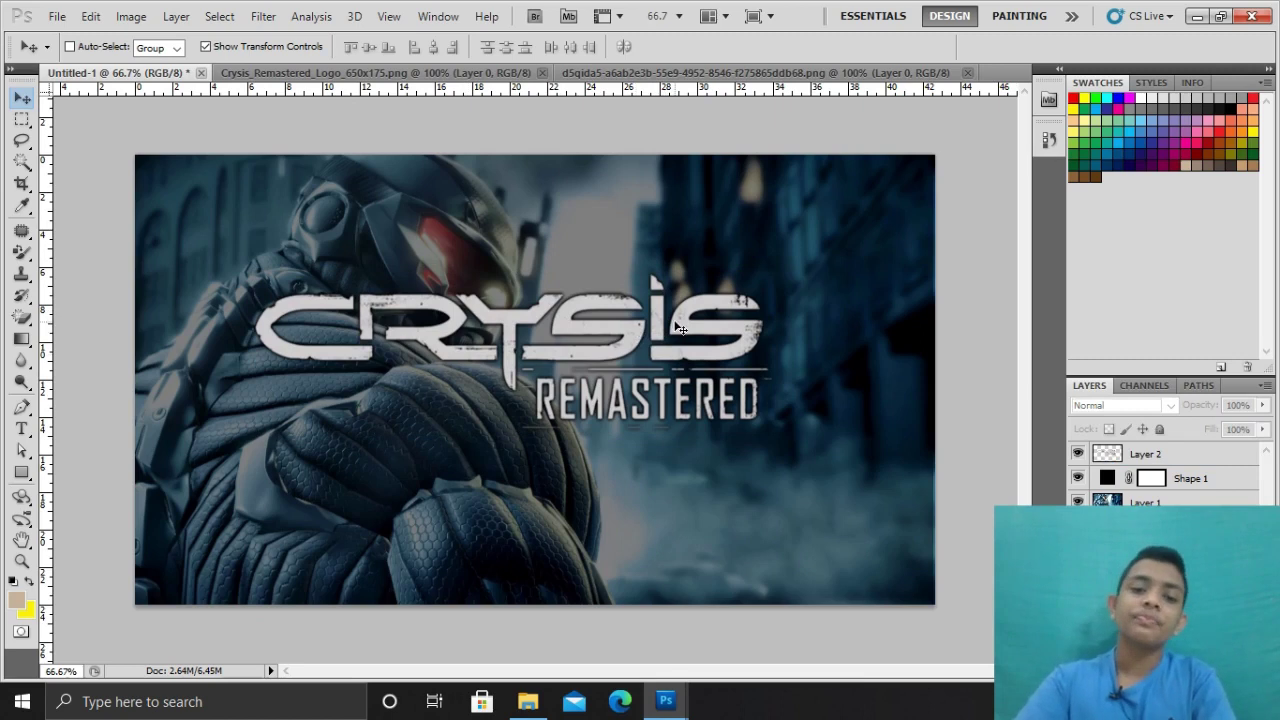
Reselect the Crysis Remastered logo layer and move it higher.
click(648, 338)
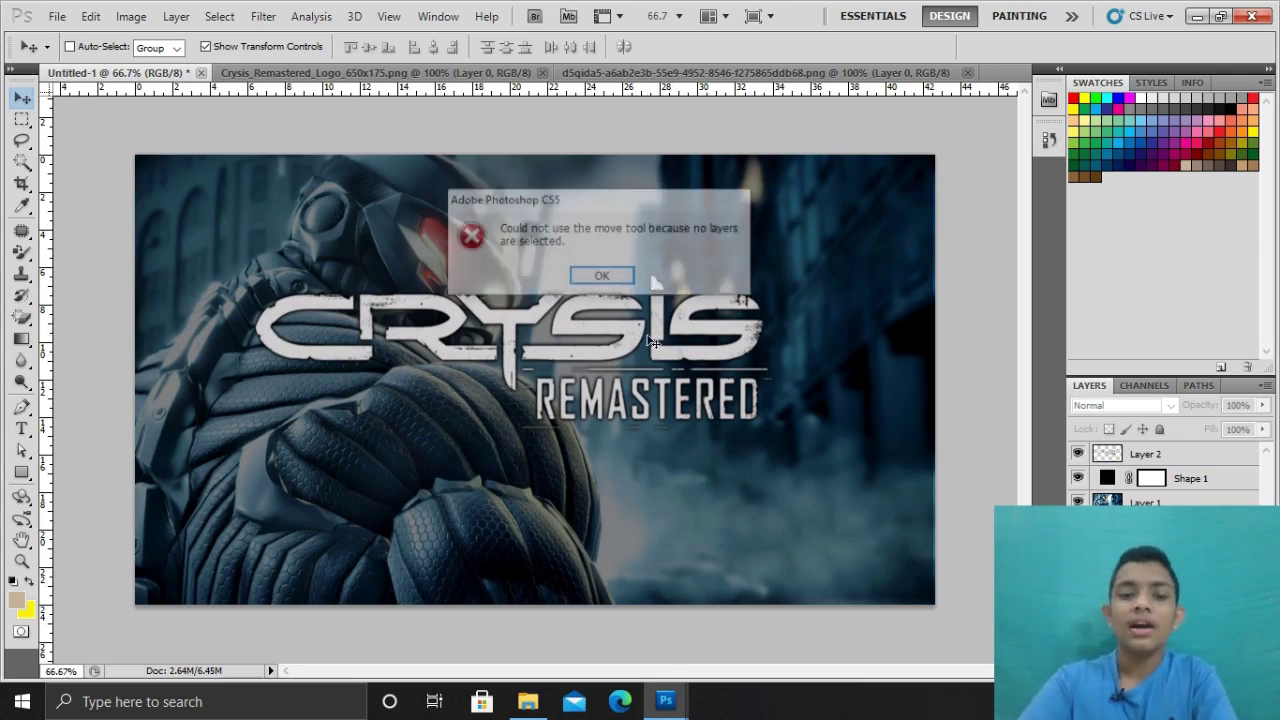
click(602, 277)
click(1120, 455)
mouse_move(677, 335)
mouse_down()
mouse_move(671, 287)
mouse_move(677, 390)
mouse_move(677, 352)
mouse_up()
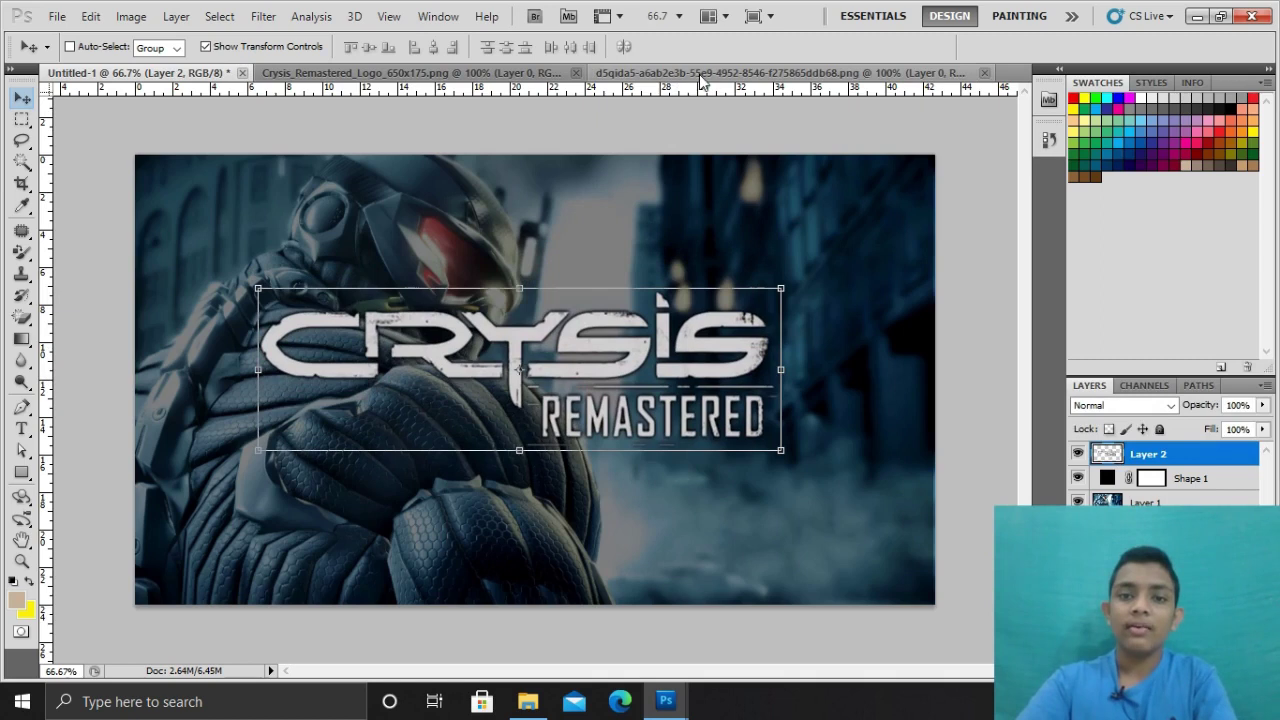
Place the circular Crysis icon in the top-right corner as Layer 3, shrunk to about 93%.
click(700, 73)
drag(580, 366, 379, 114)
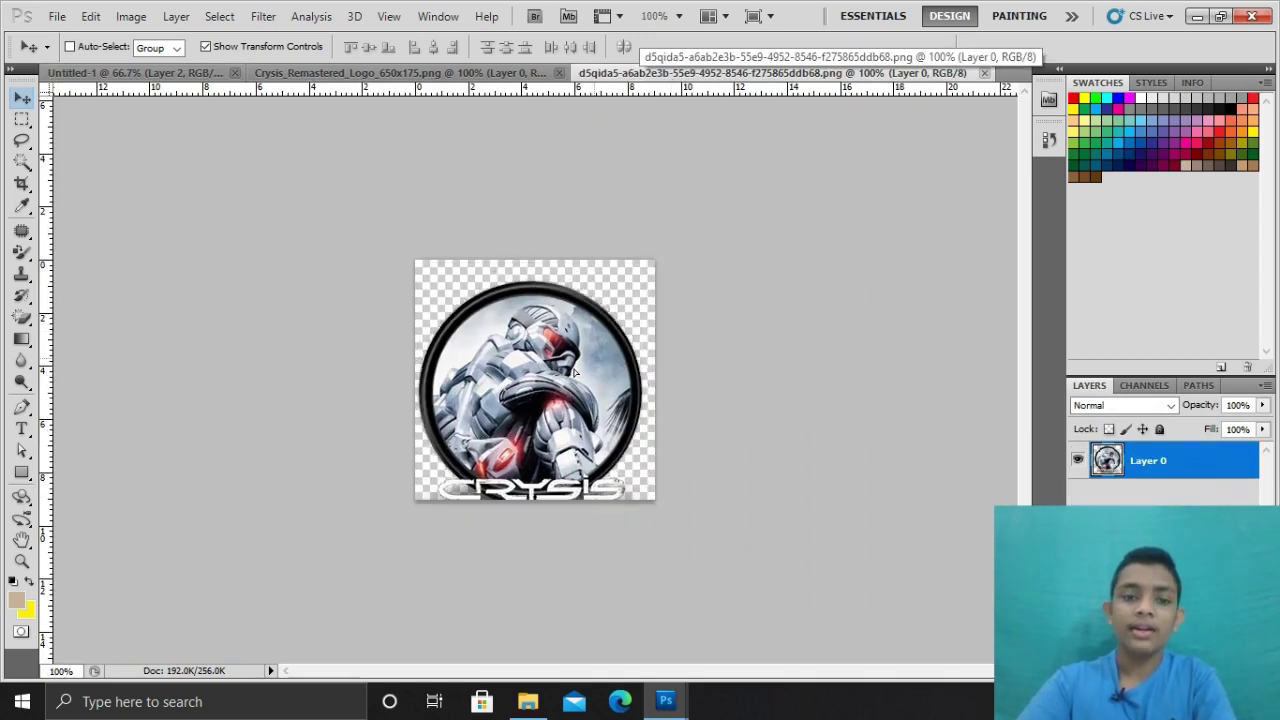
mouse_move(267, 56)
mouse_down()
mouse_move(232, 56)
mouse_move(833, 230)
mouse_up()
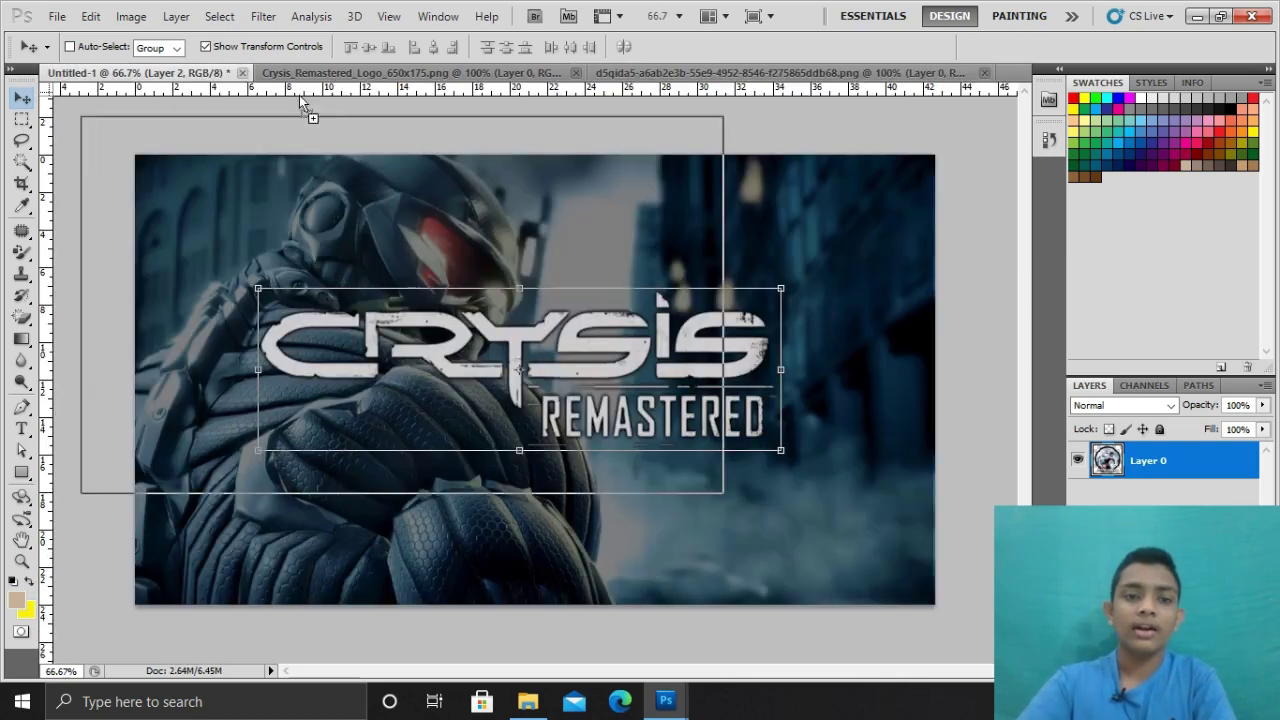
mouse_move(513, 257)
mouse_down()
mouse_move(476, 249)
mouse_move(876, 203)
mouse_up()
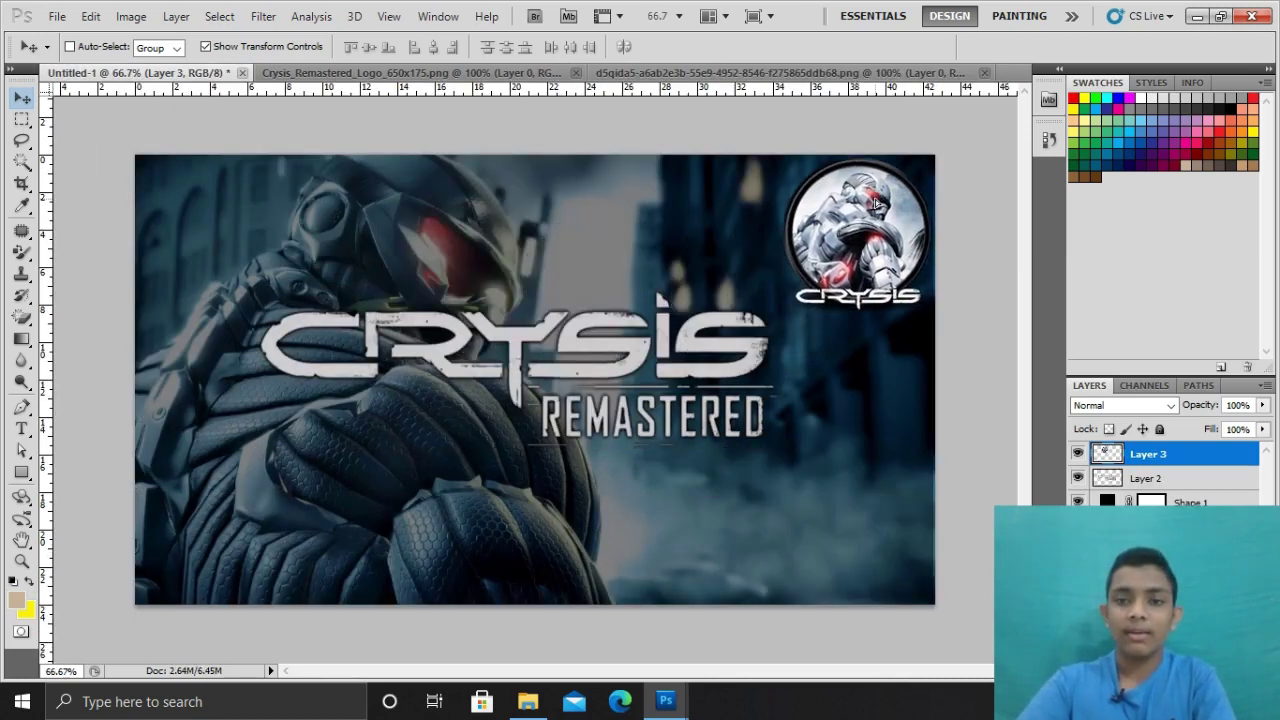
drag(783, 316, 791, 300)
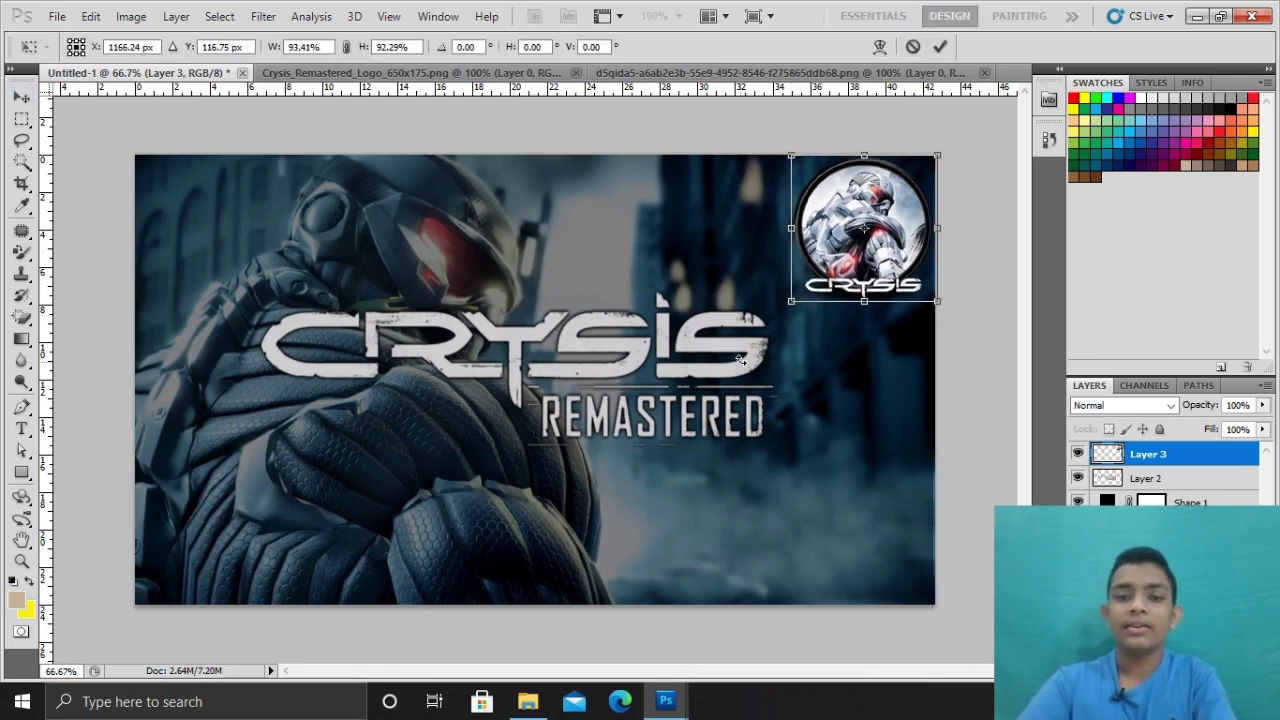
click(21, 97)
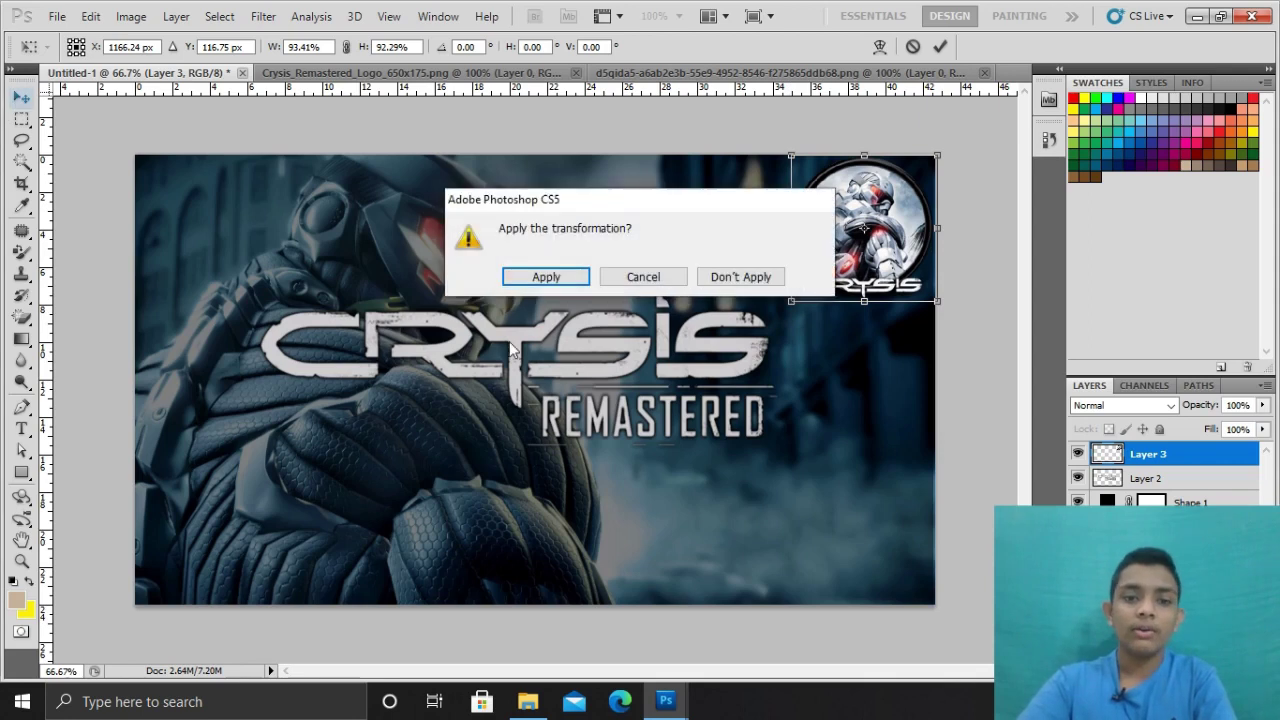
click(549, 270)
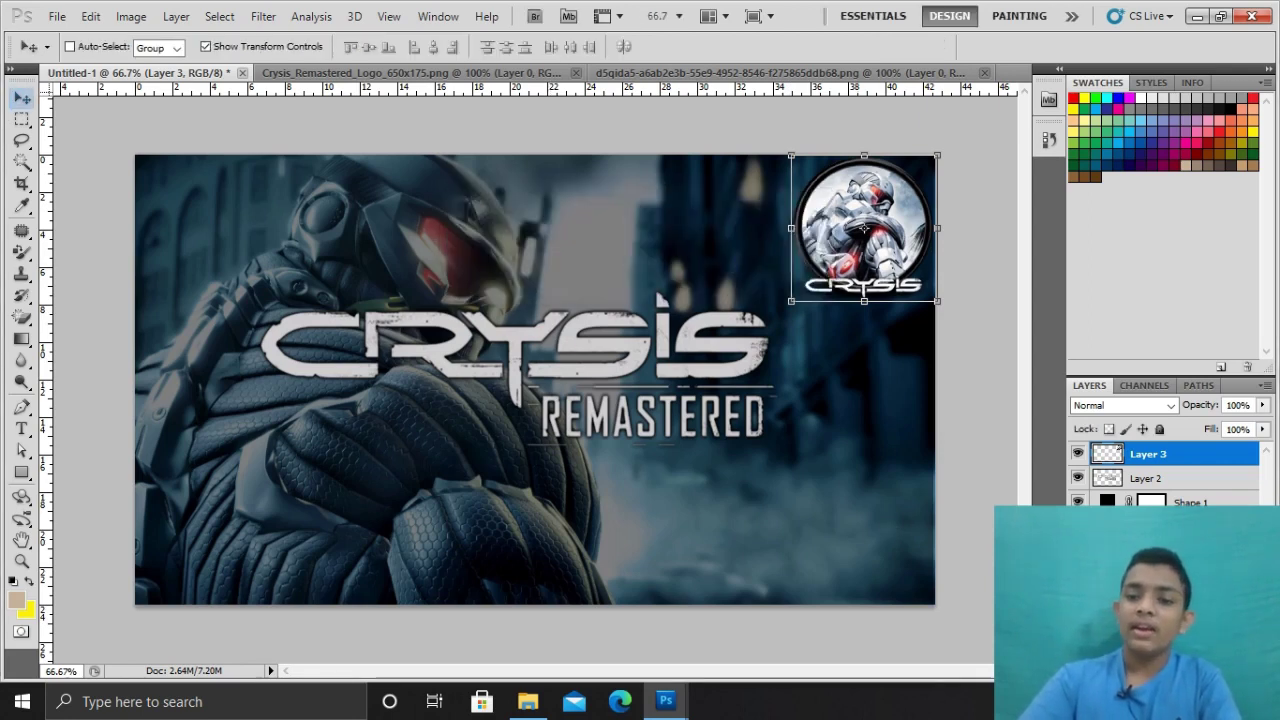
Dismiss the no-layer-selected errors and select the Crysis Remastered logo layer.
click(1168, 468)
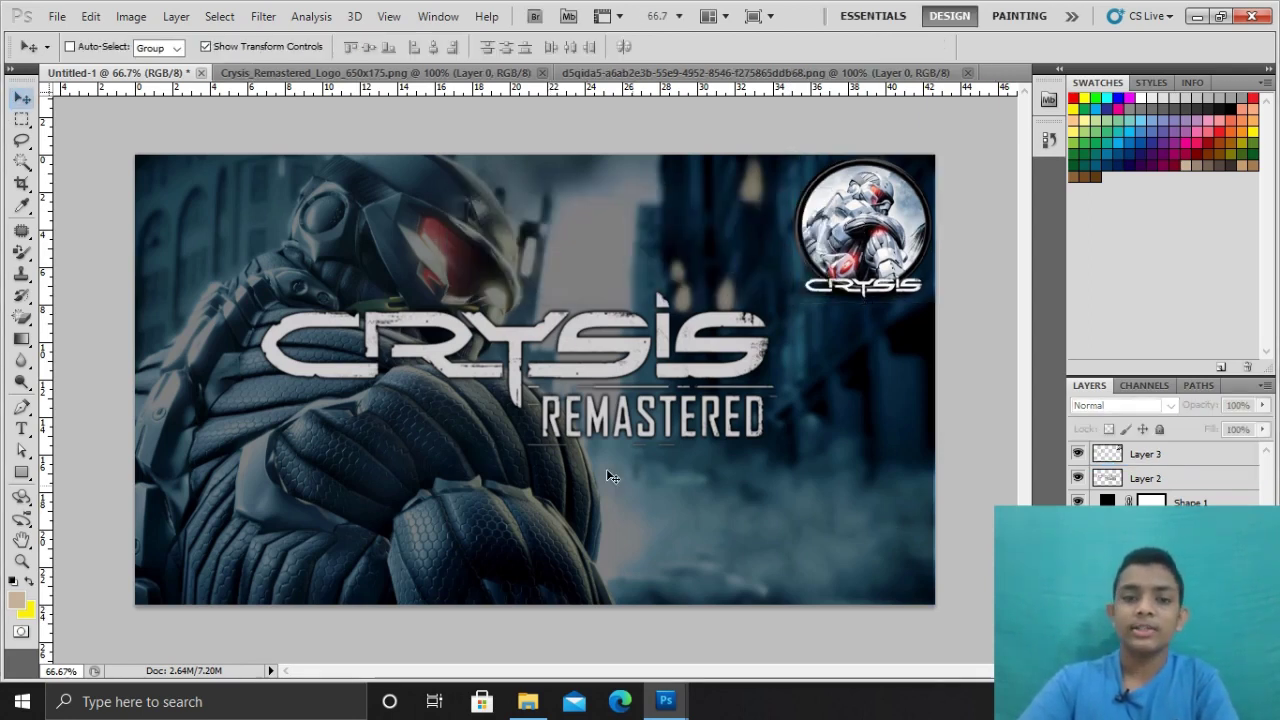
click(579, 383)
click(602, 277)
click(620, 378)
click(603, 277)
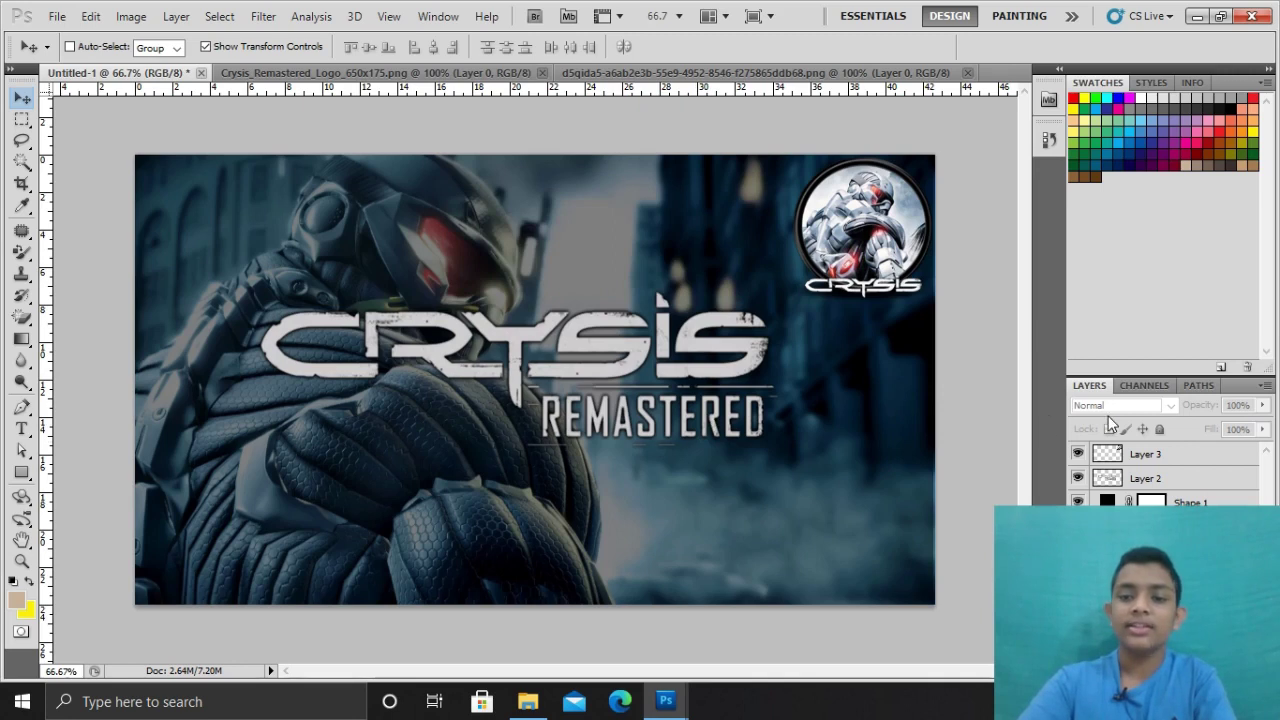
click(1138, 460)
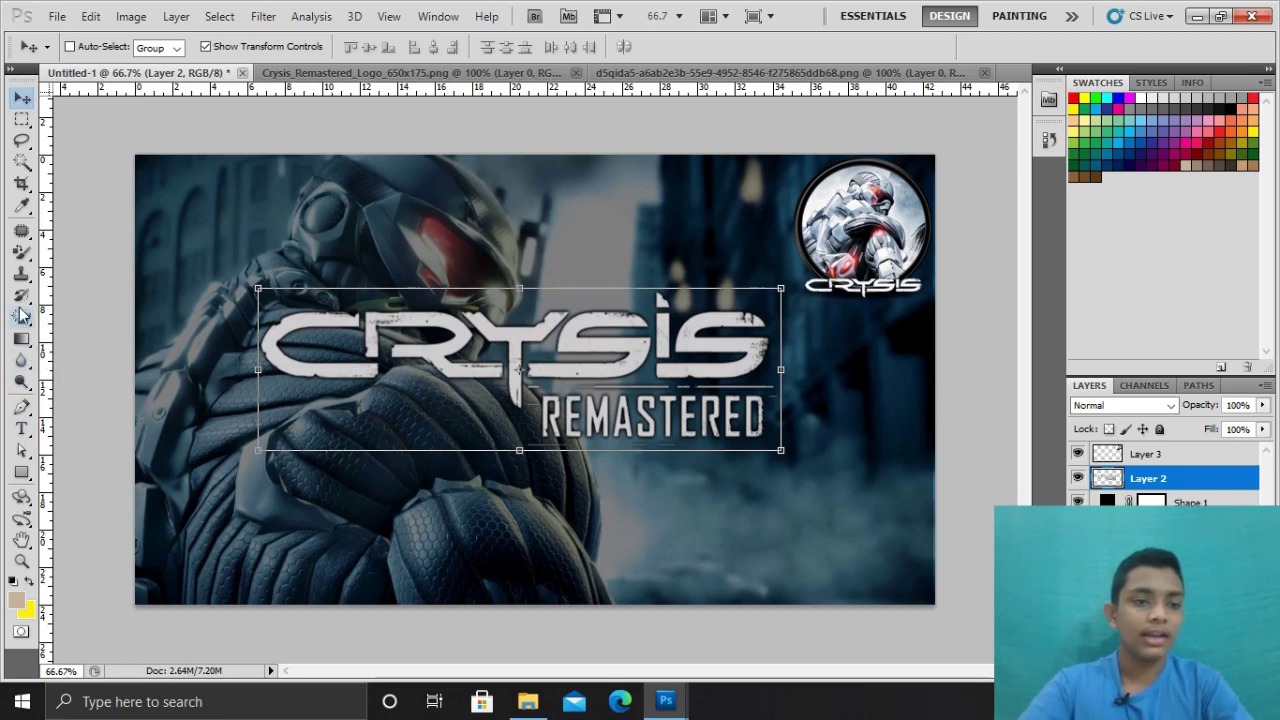
Select the Paint Bucket tool with white fill, undoing an accidental background fill.
click(22, 338)
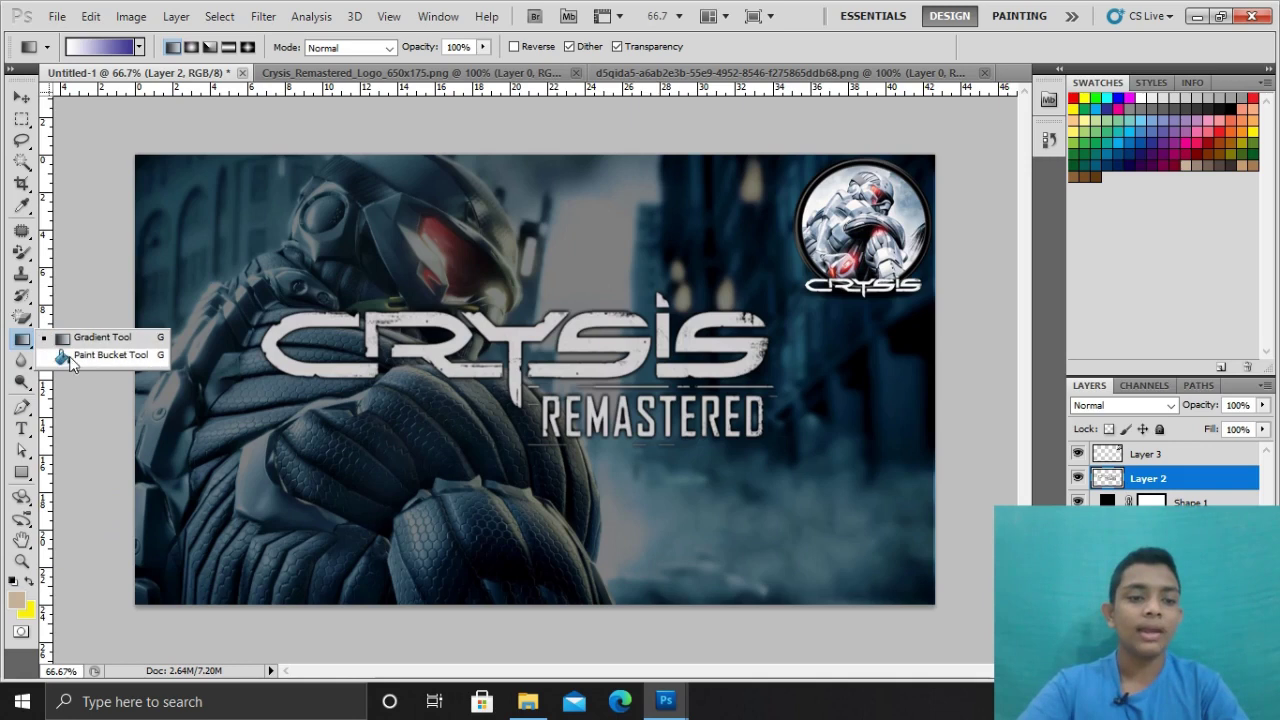
click(88, 357)
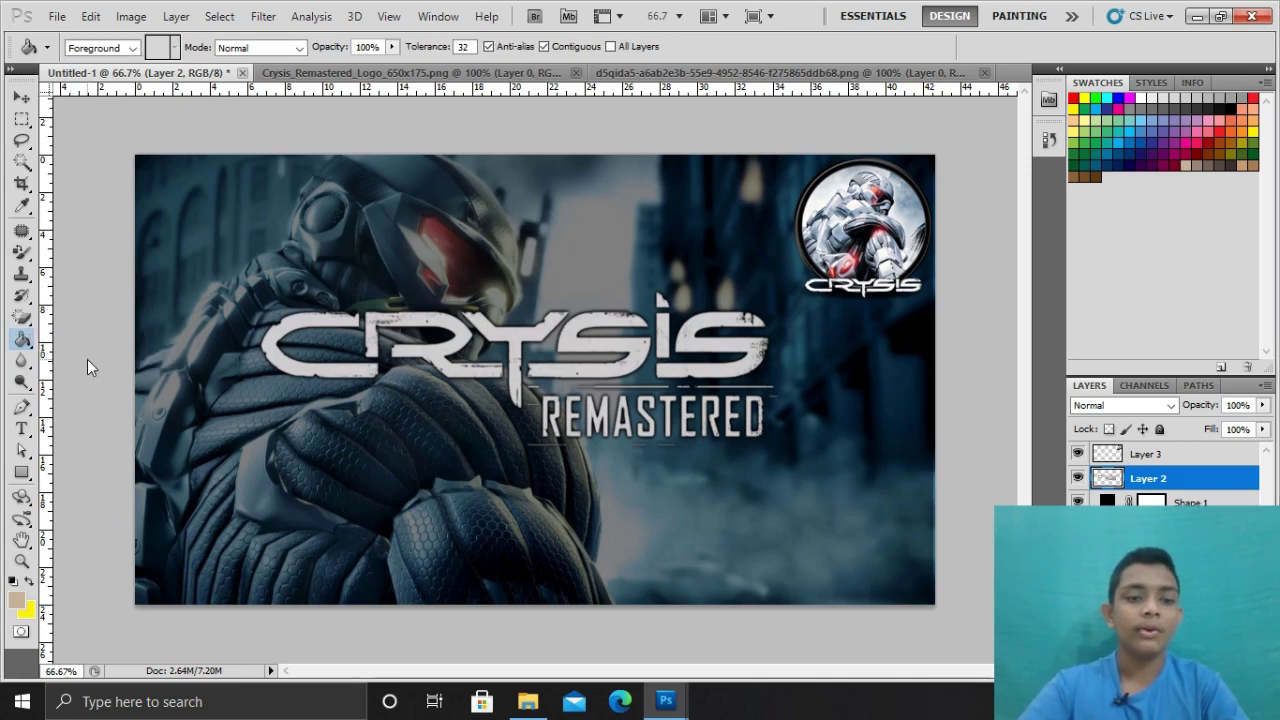
click(1139, 98)
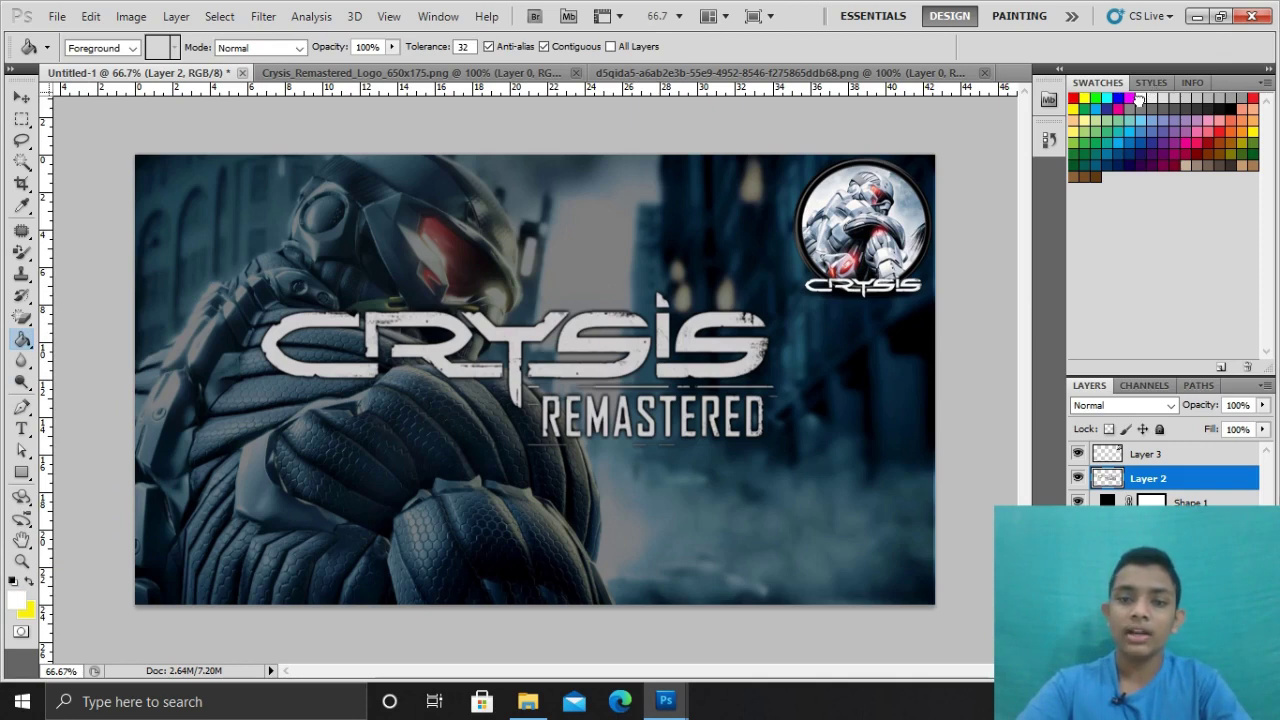
click(425, 327)
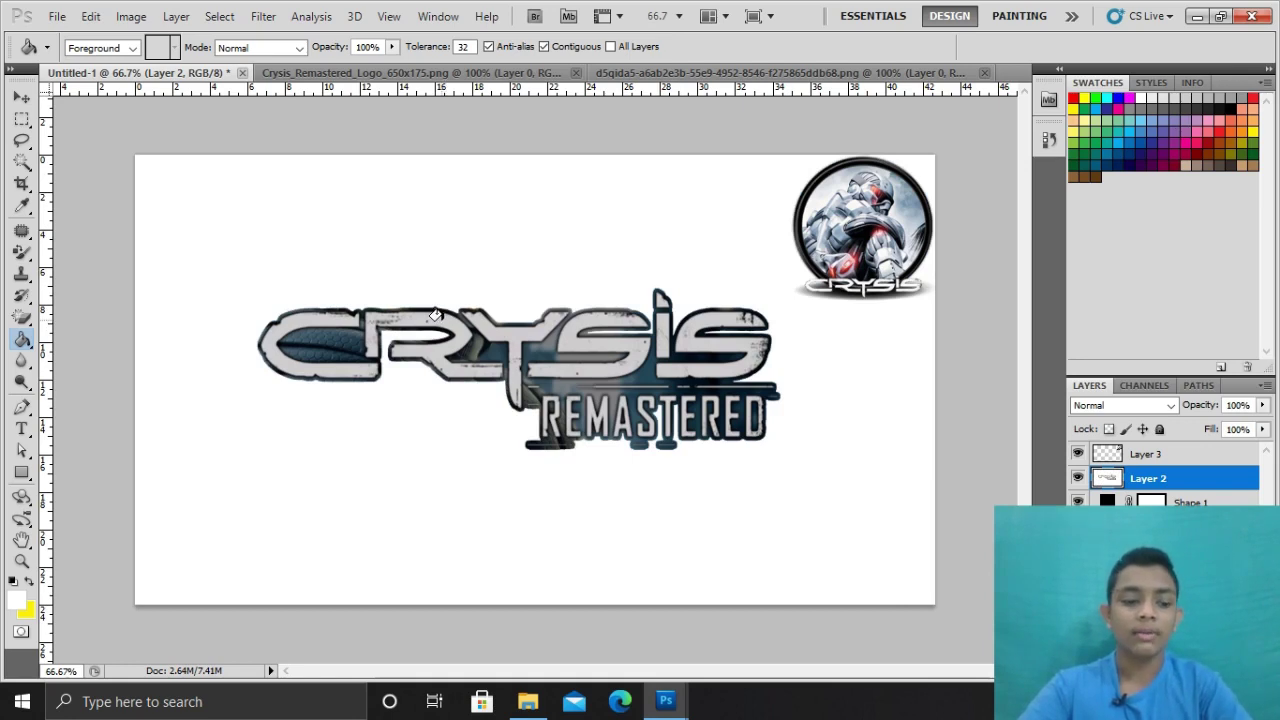
key(ctrl+z)
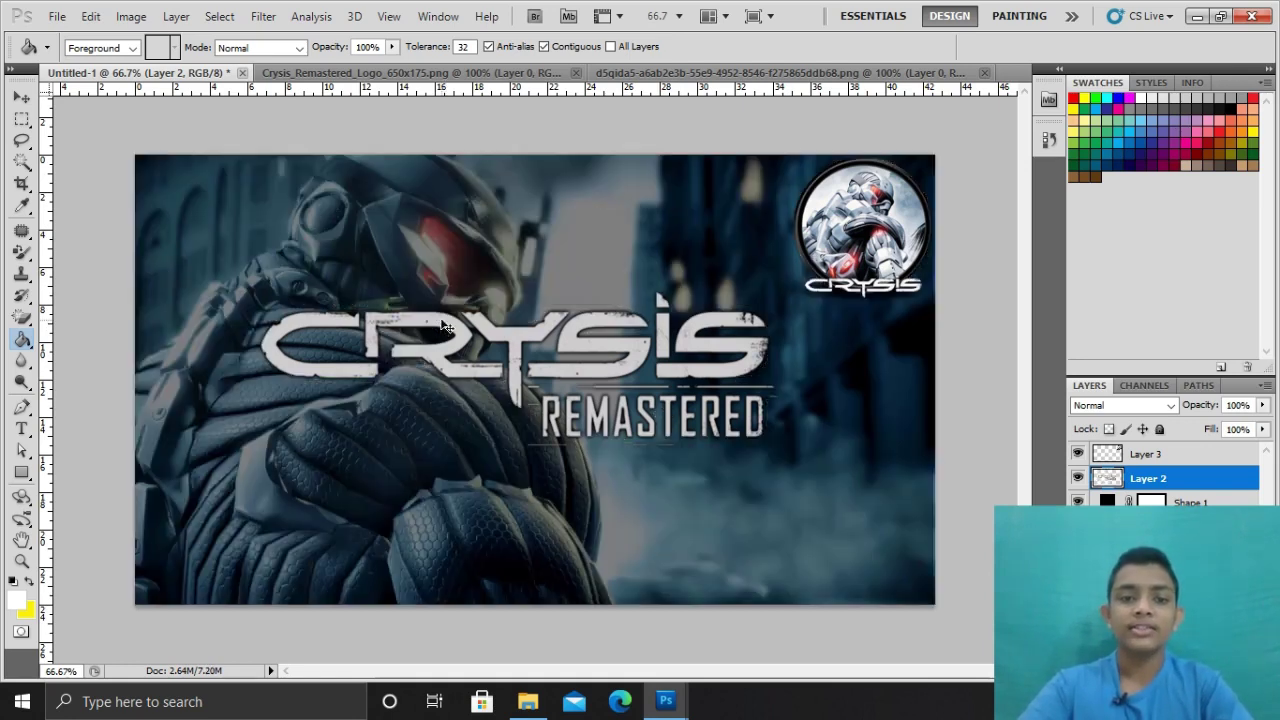
Fill the letters of CRYSIS solid white.
click(436, 316)
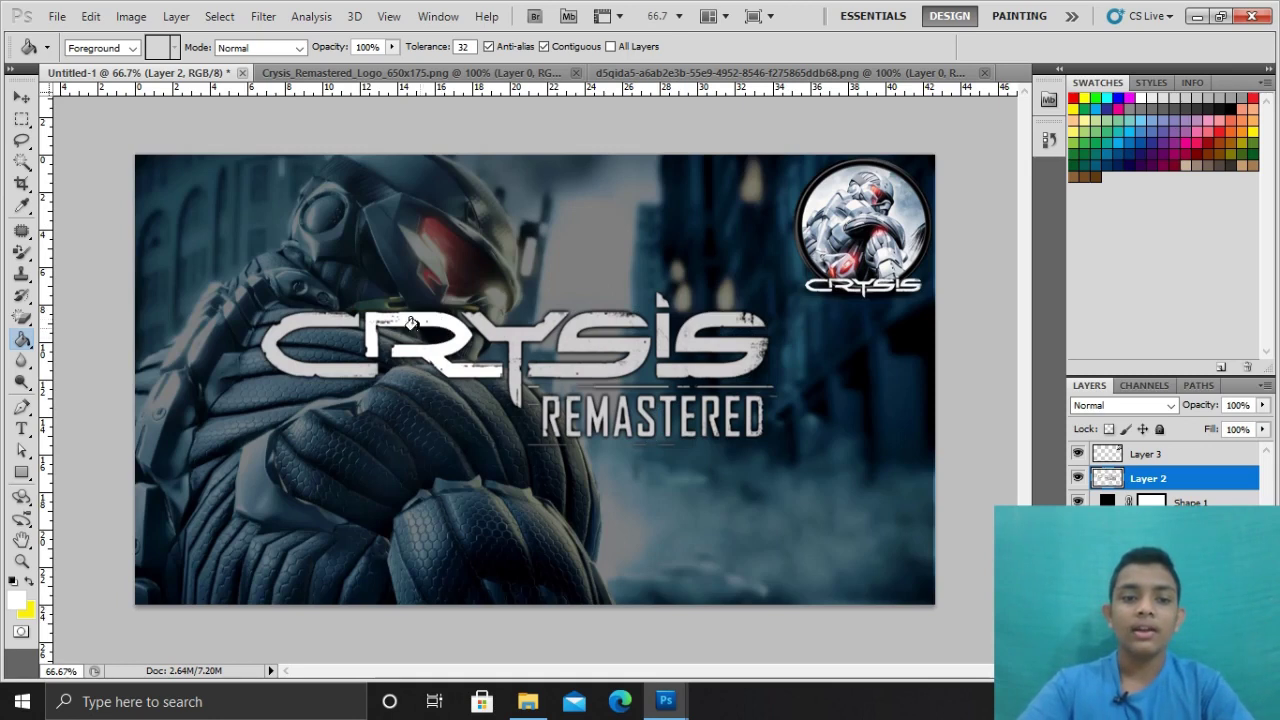
click(308, 320)
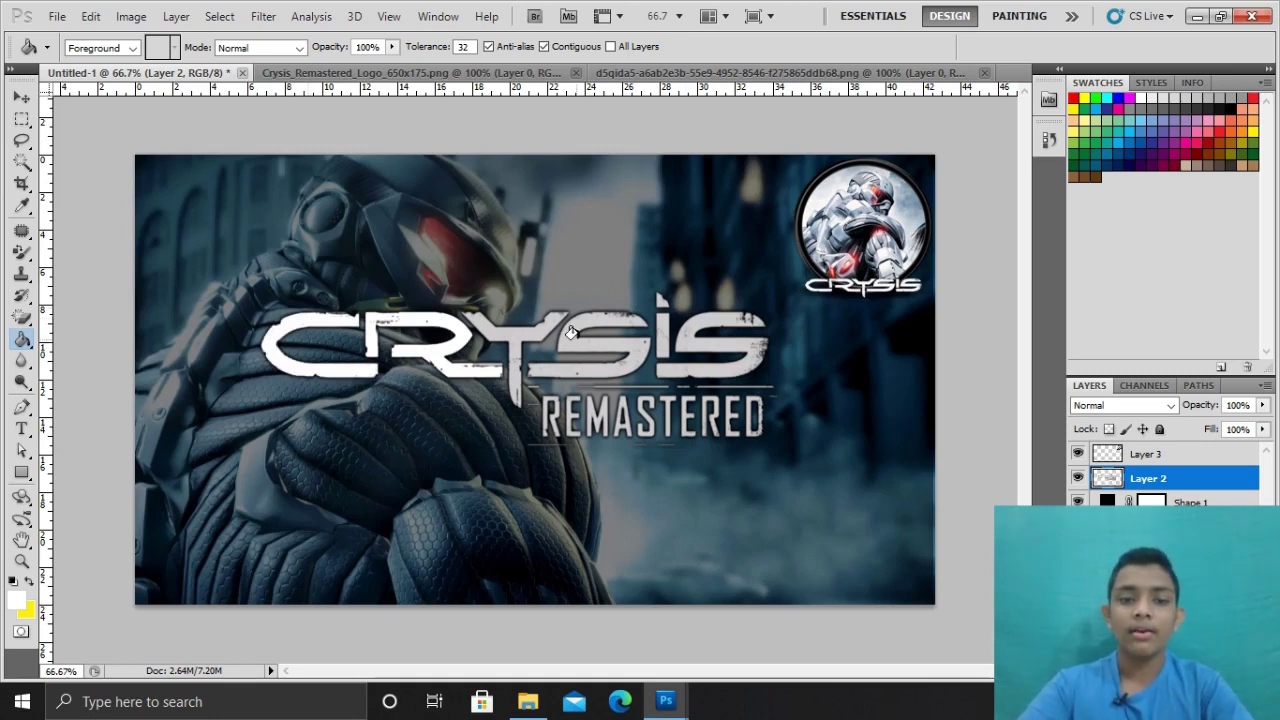
click(512, 332)
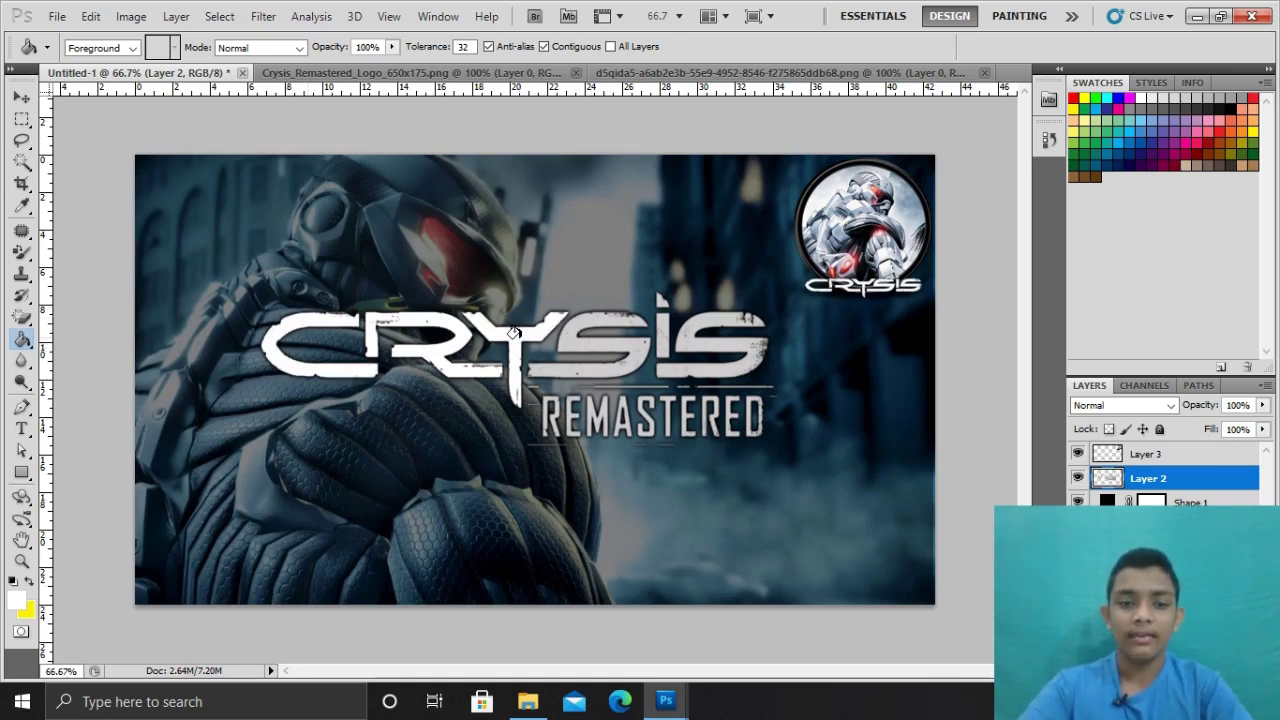
click(594, 315)
click(658, 330)
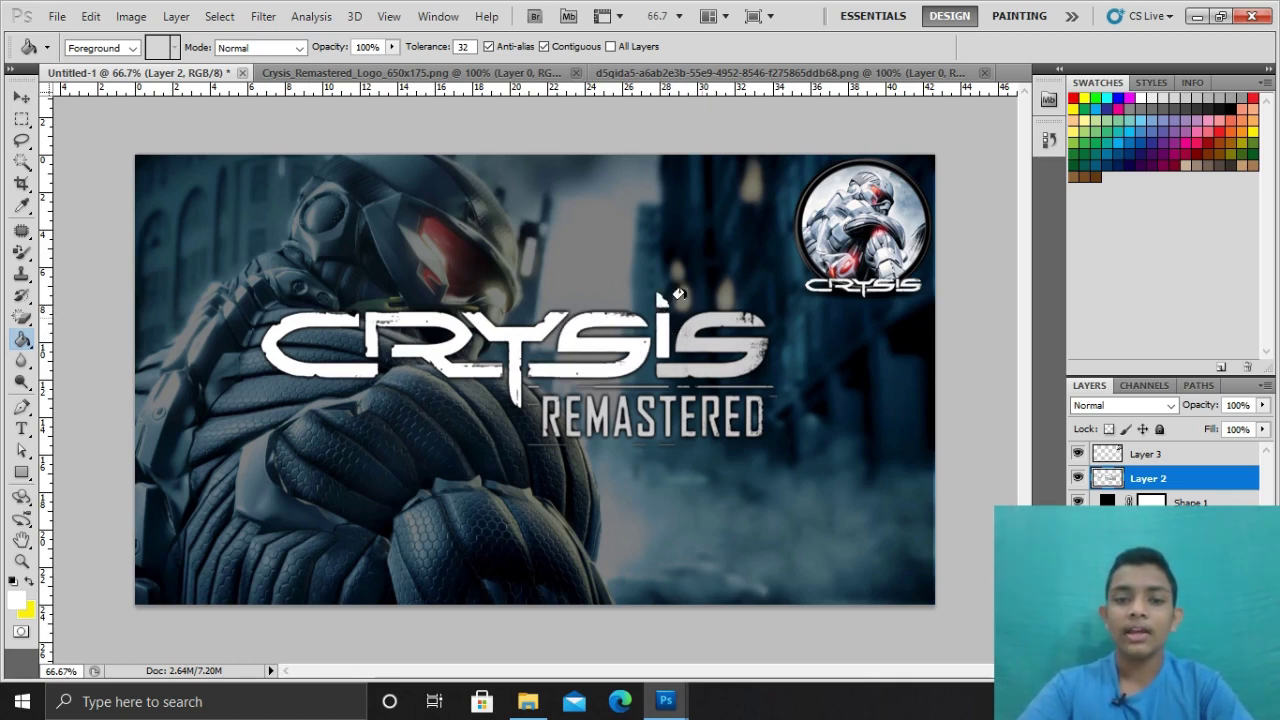
click(701, 318)
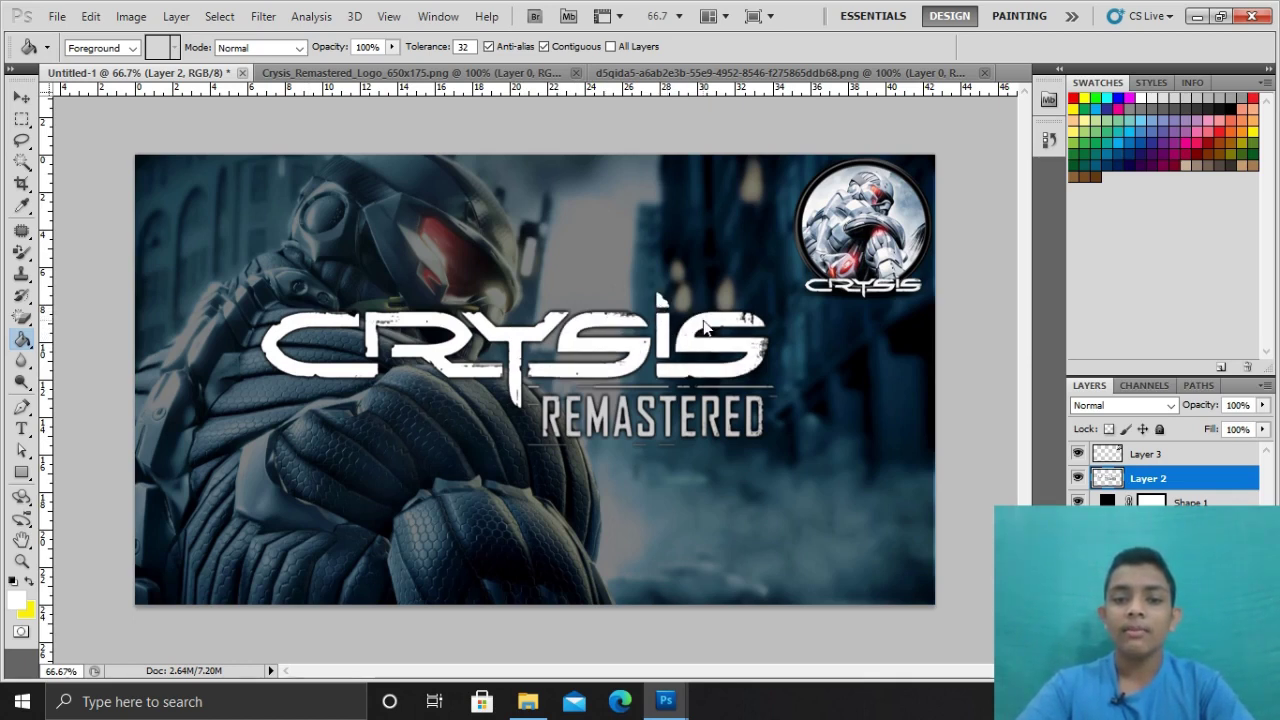
Fill the letters of REMASTERED solid white, finishing with the E and D.
click(557, 410)
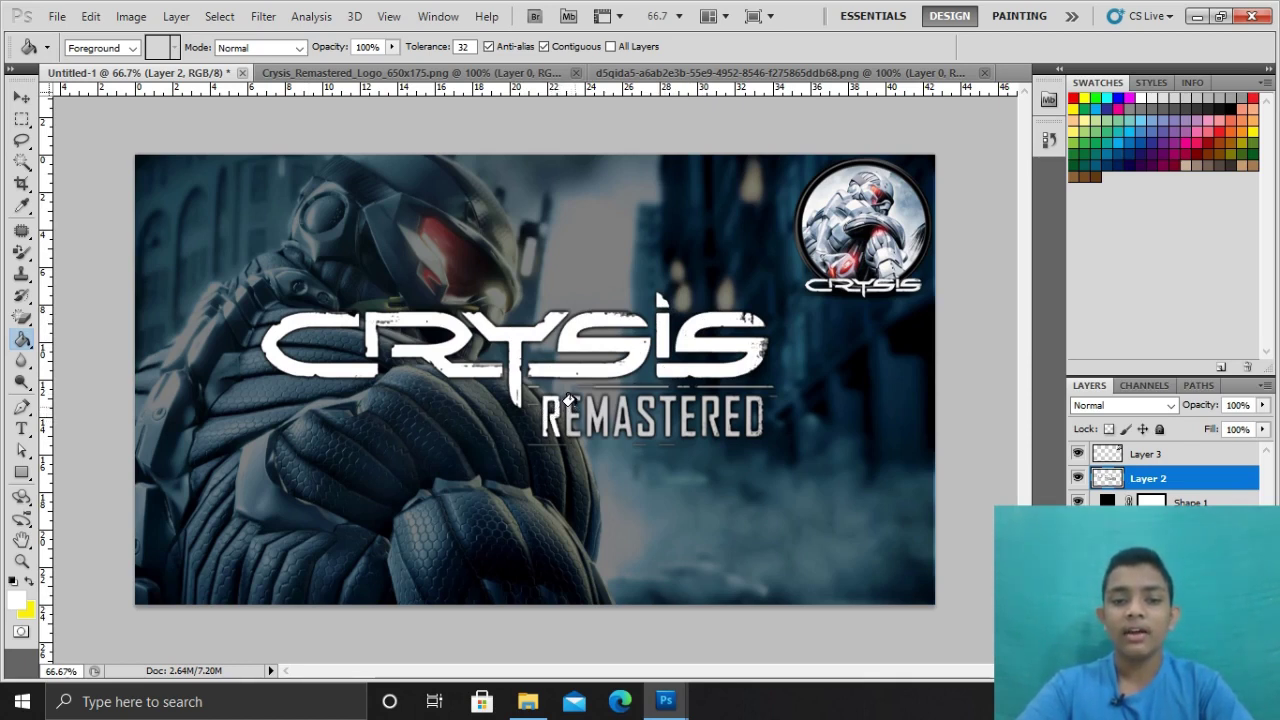
click(575, 412)
click(645, 412)
click(684, 412)
click(708, 401)
click(731, 418)
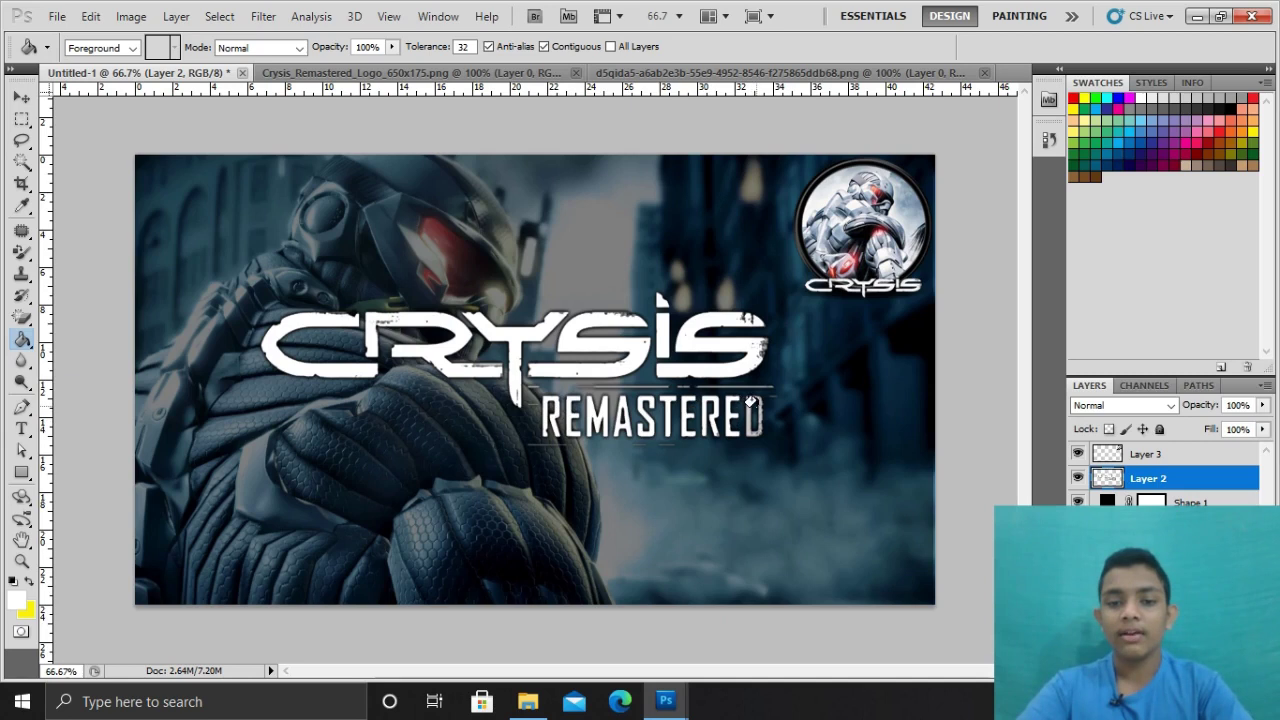
click(750, 402)
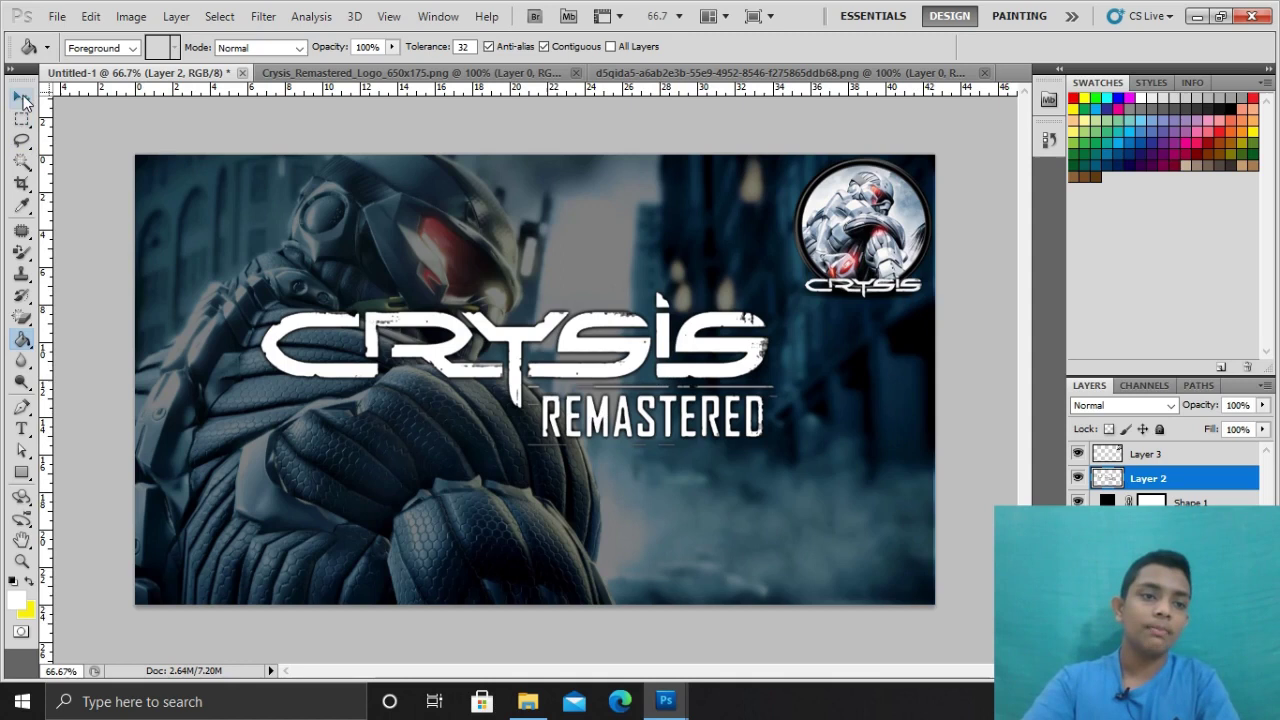
click(21, 97)
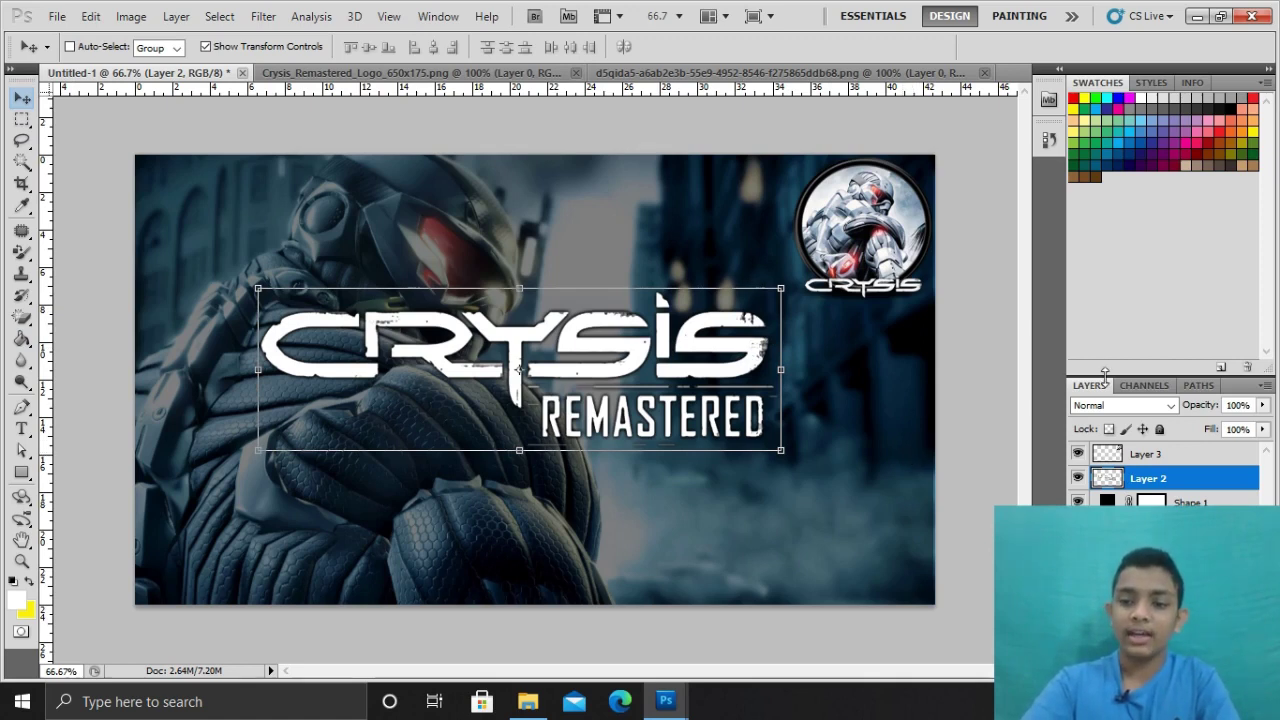
click(1185, 500)
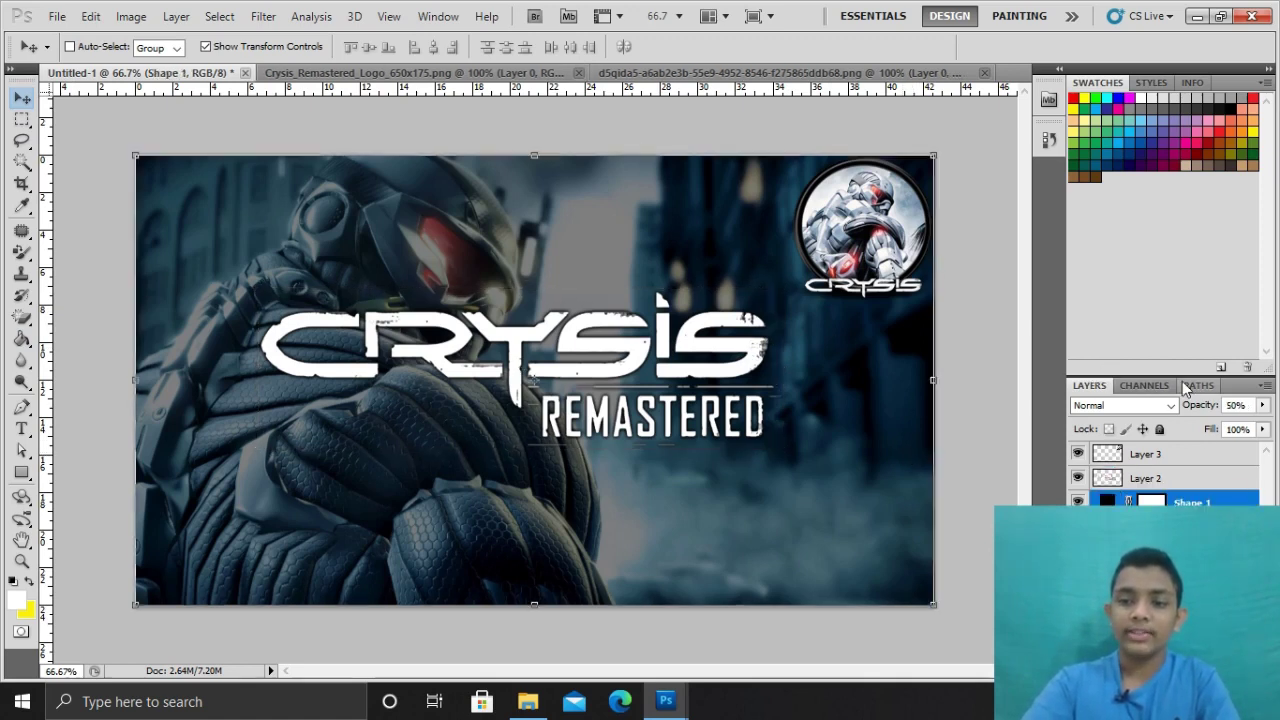
drag(1208, 408, 1098, 415)
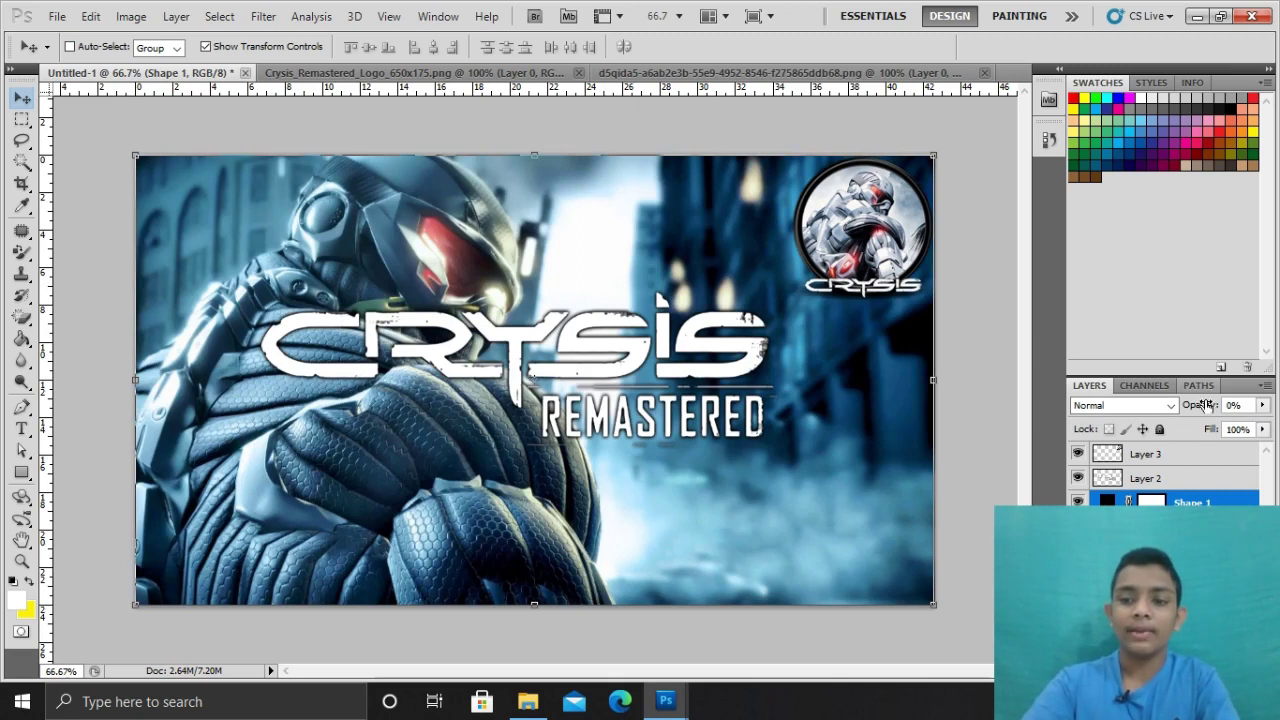
drag(1197, 405, 1239, 417)
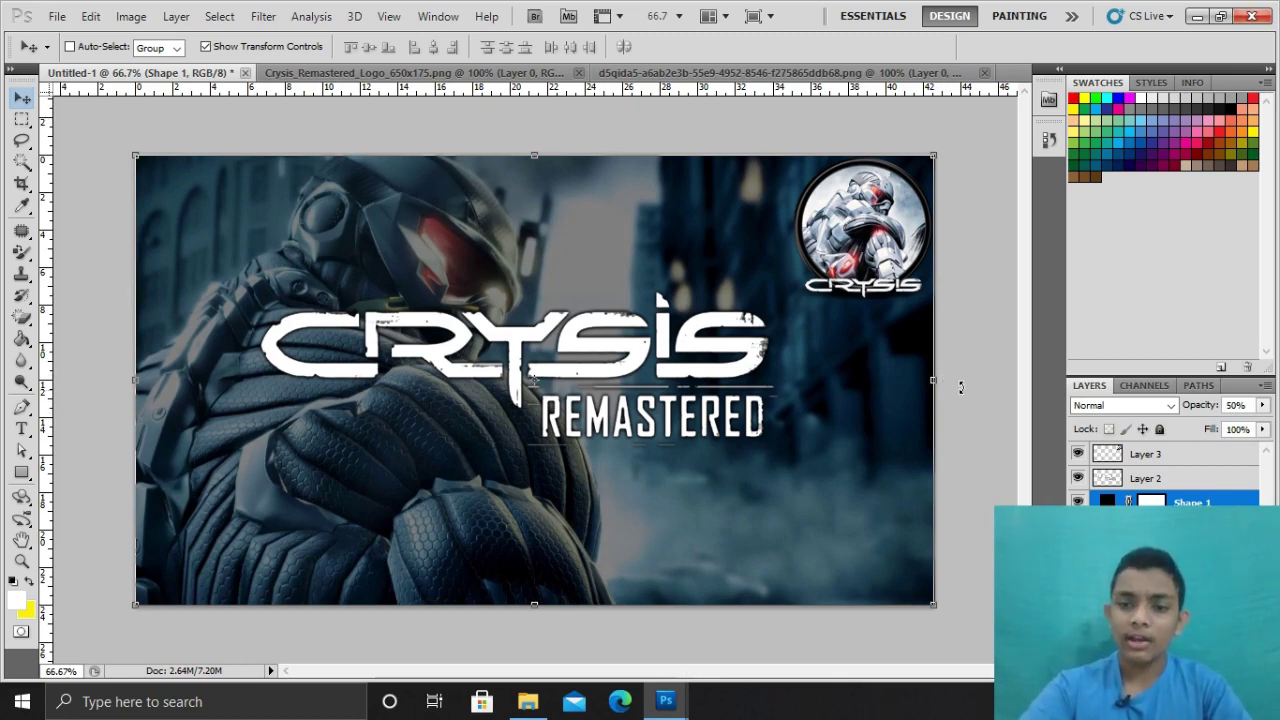
key(Return)
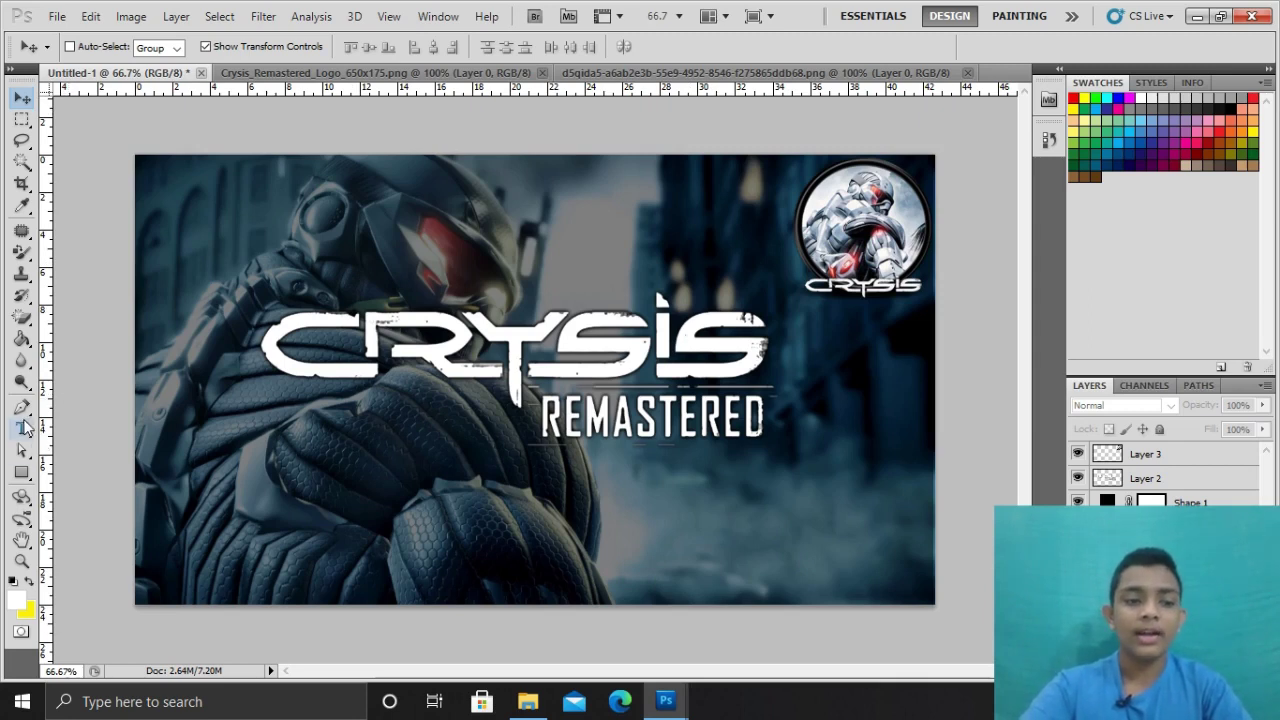
click(1222, 453)
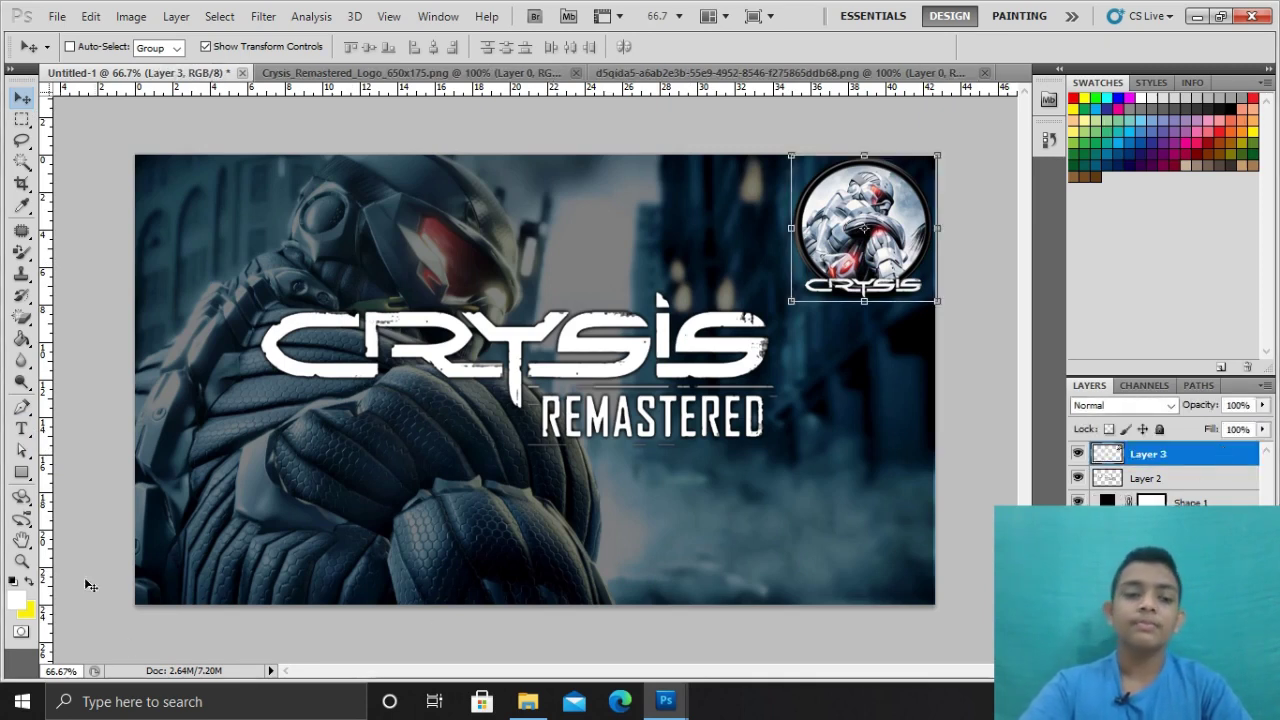
Draw a rectangle across the bottom-left of the canvas and select its Shape 2 layer.
click(21, 472)
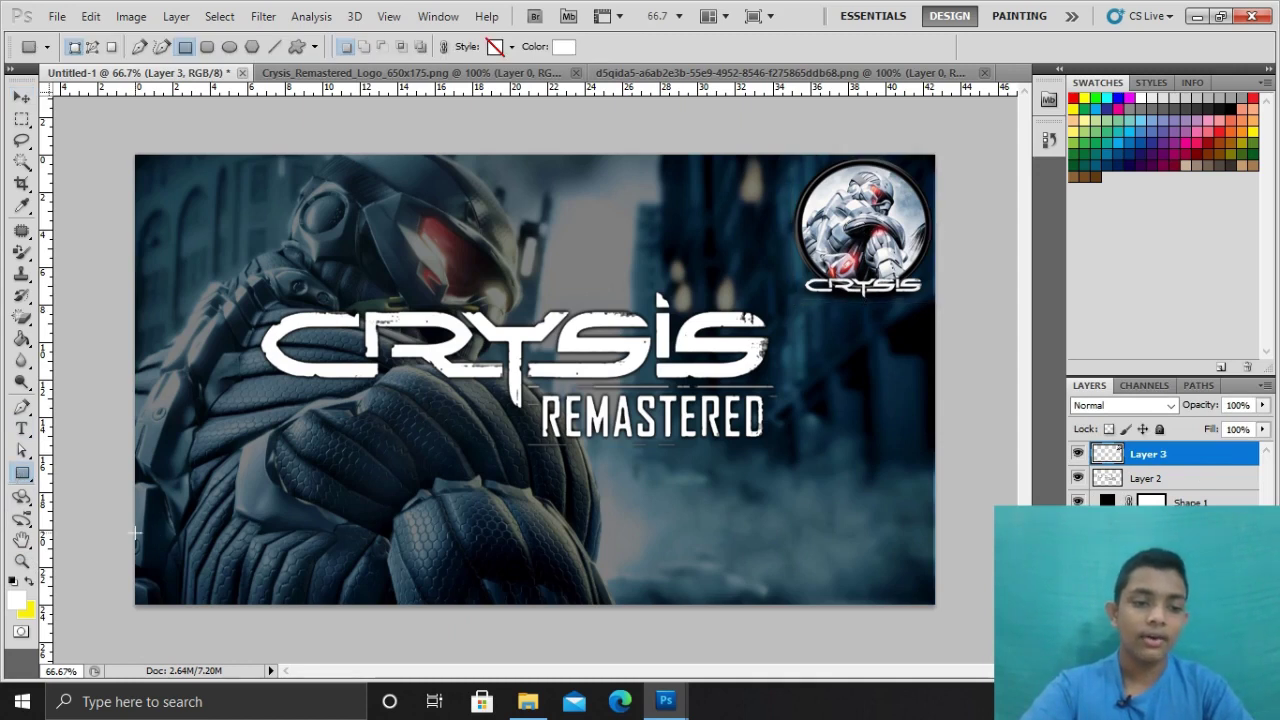
drag(133, 517, 619, 614)
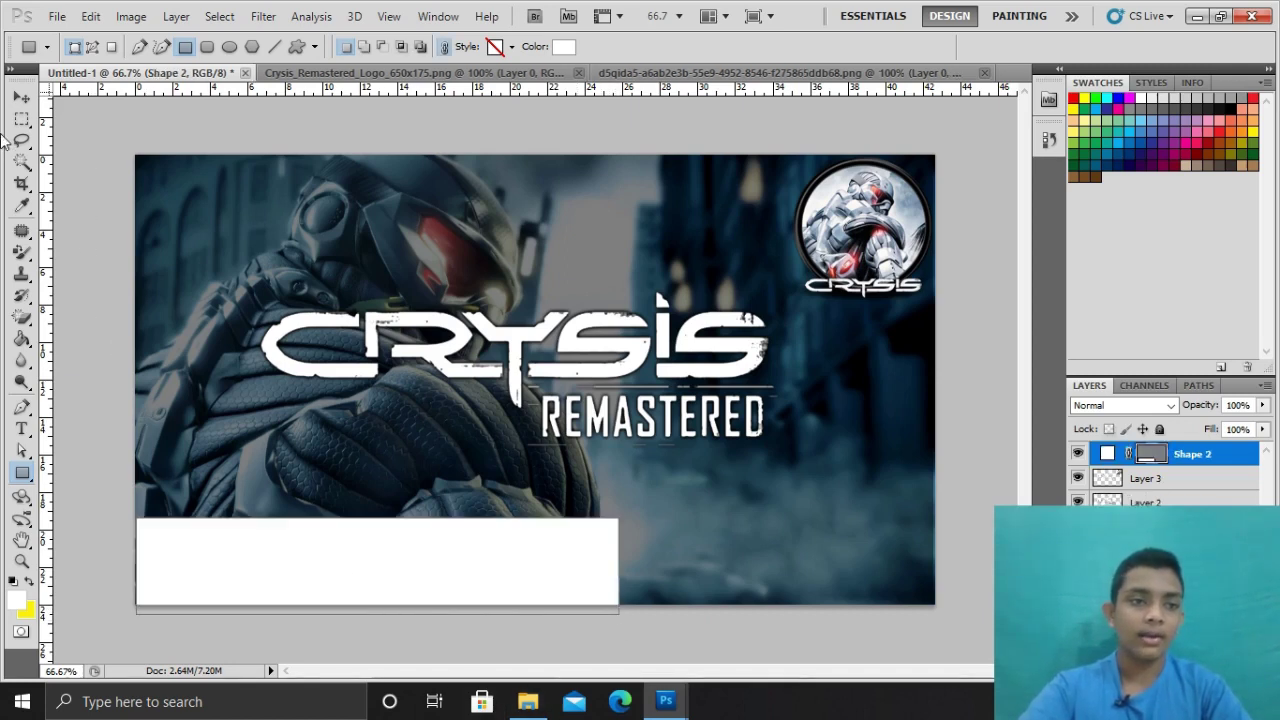
click(21, 98)
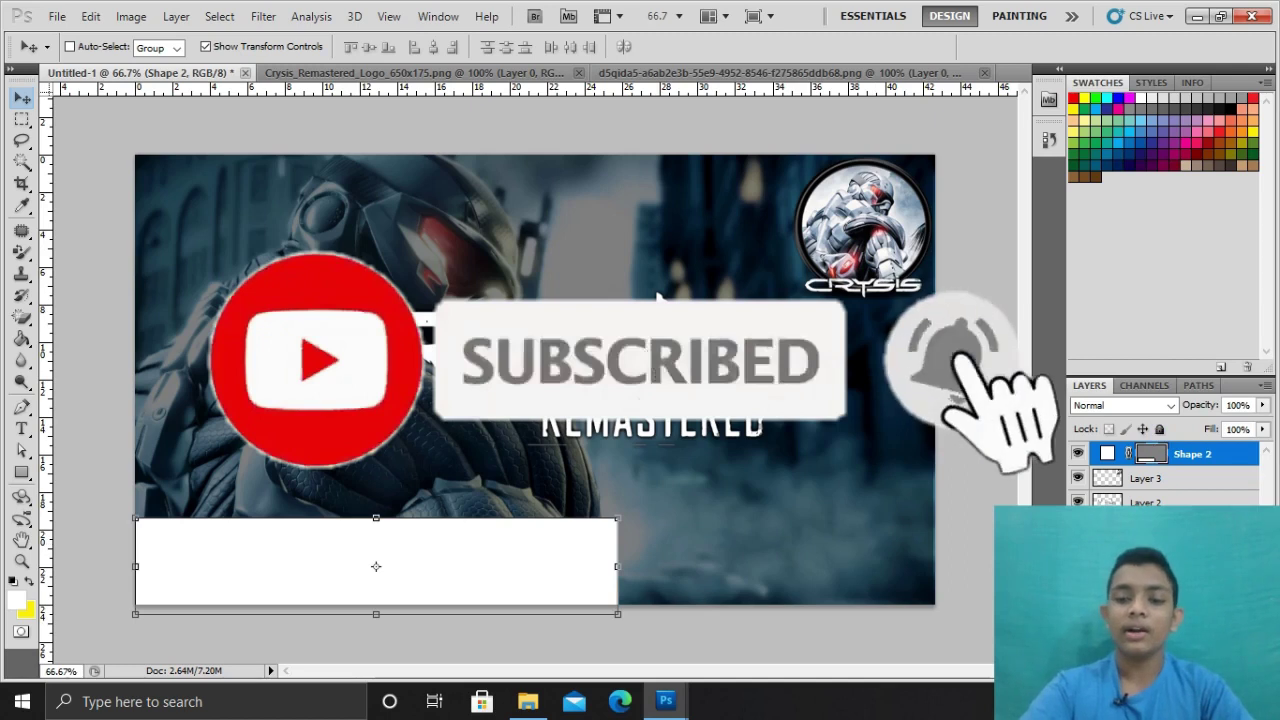
click(340, 610)
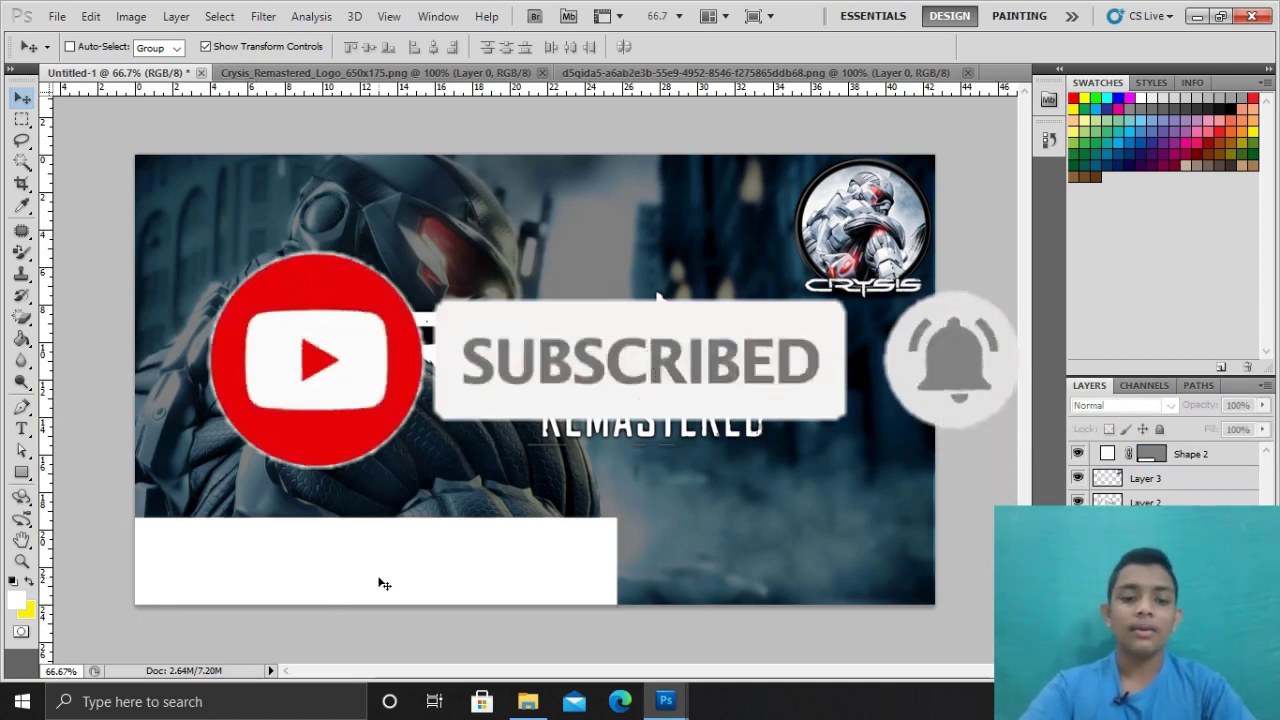
click(441, 559)
click(605, 277)
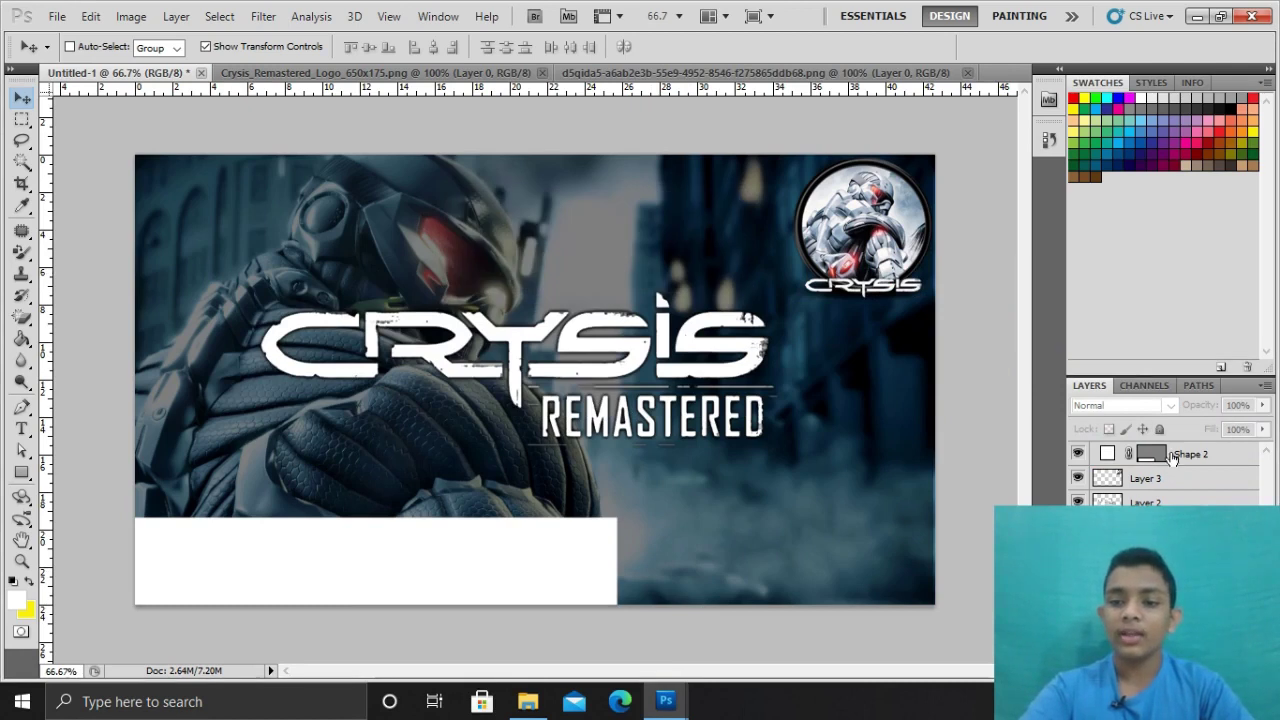
click(1168, 462)
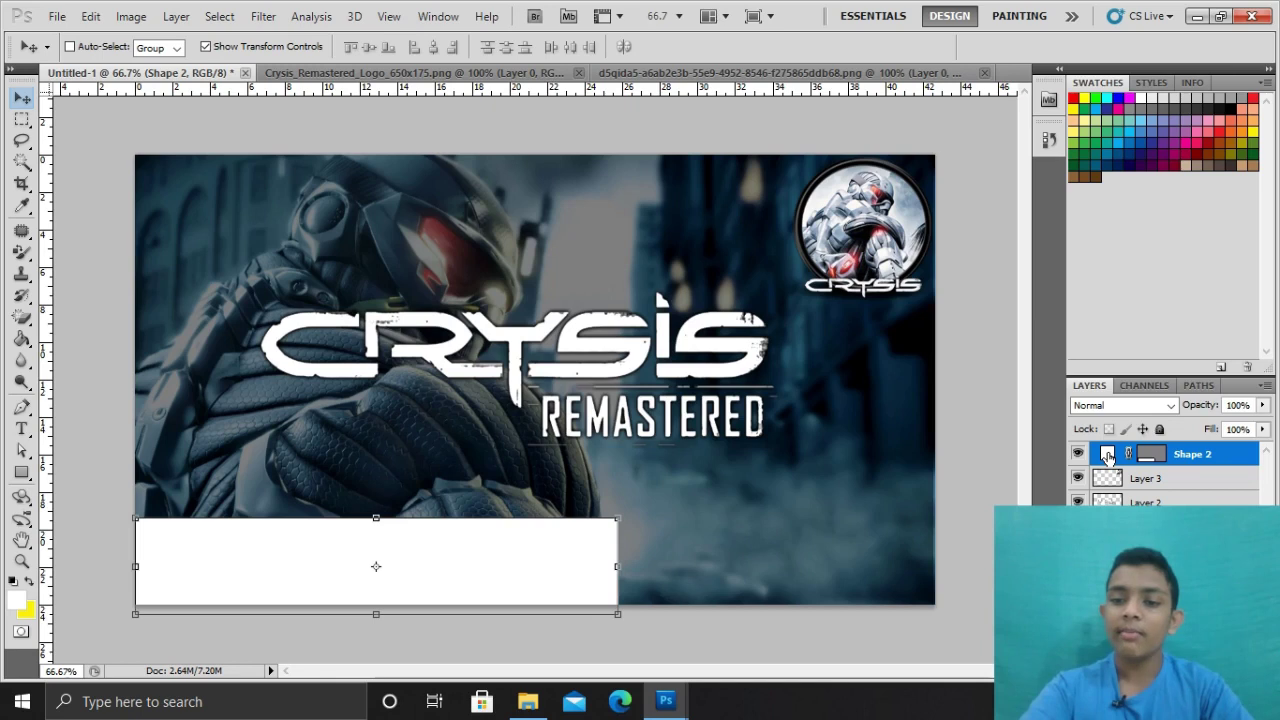
Make Shape 2 black at 83% opacity.
double_click(1108, 457)
drag(575, 185, 669, 646)
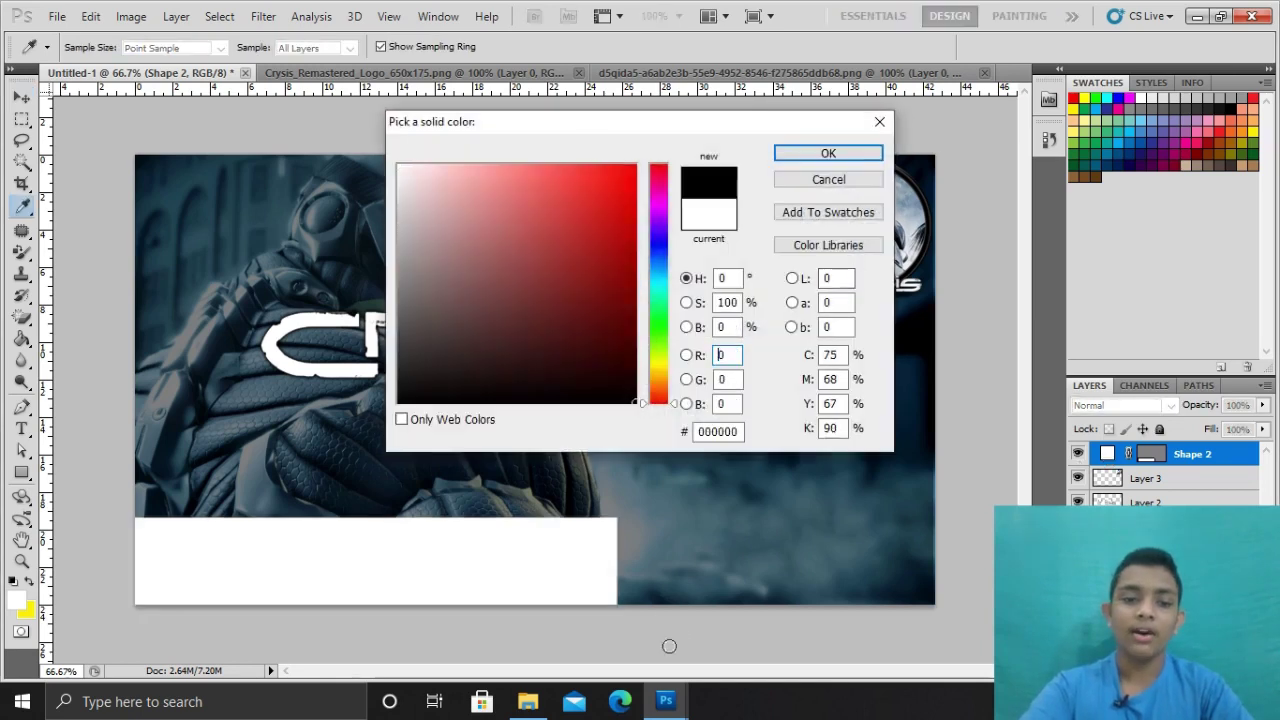
click(822, 153)
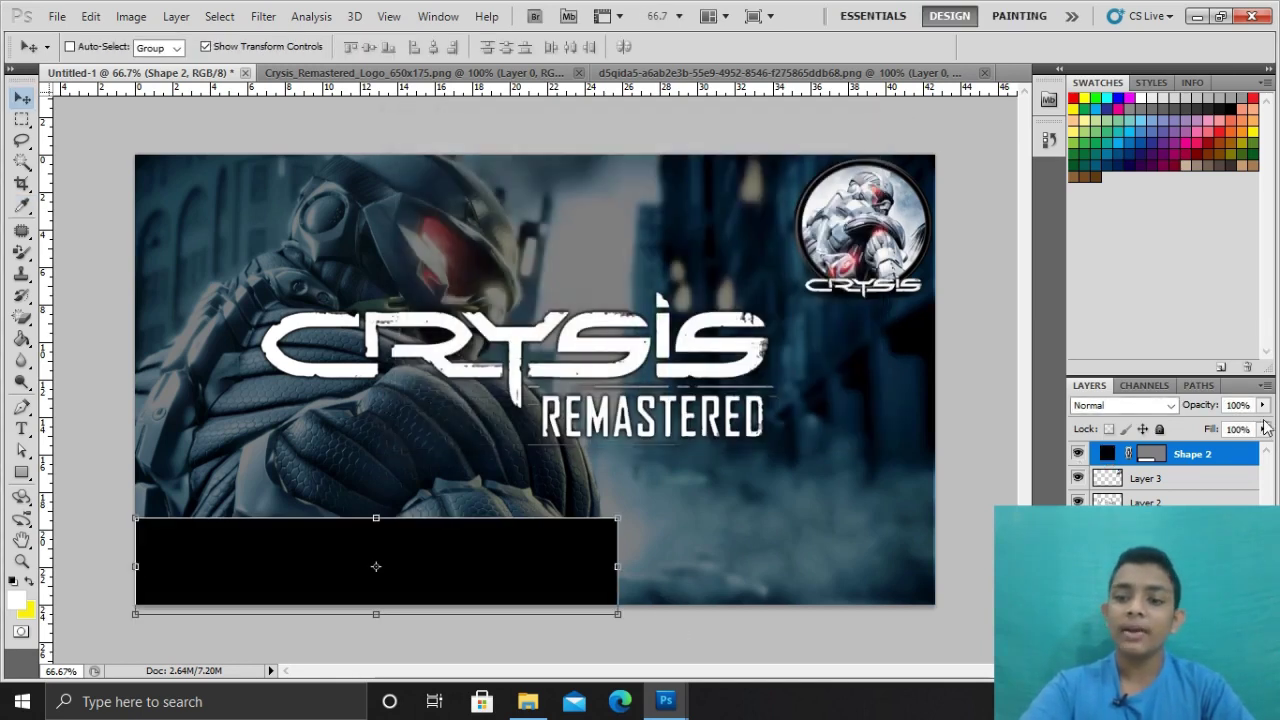
mouse_move(1205, 405)
mouse_down()
mouse_move(1143, 427)
mouse_move(1200, 420)
mouse_move(1187, 422)
mouse_up()
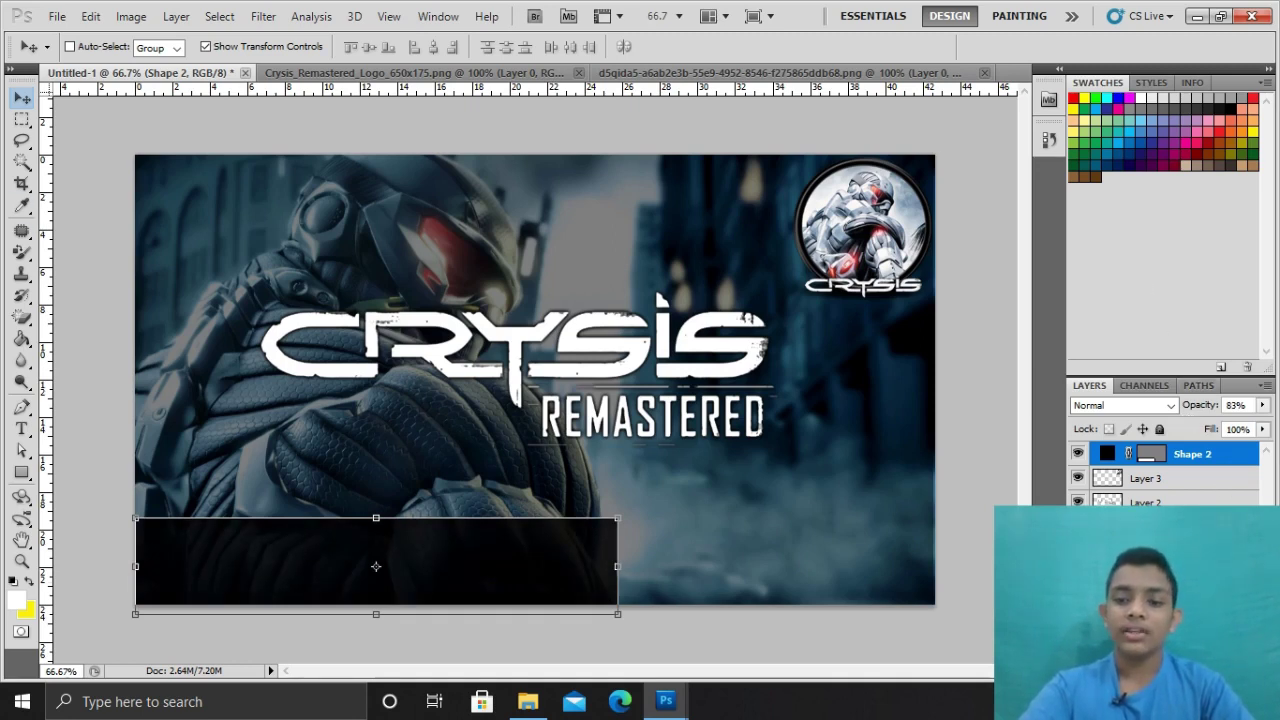
click(1158, 358)
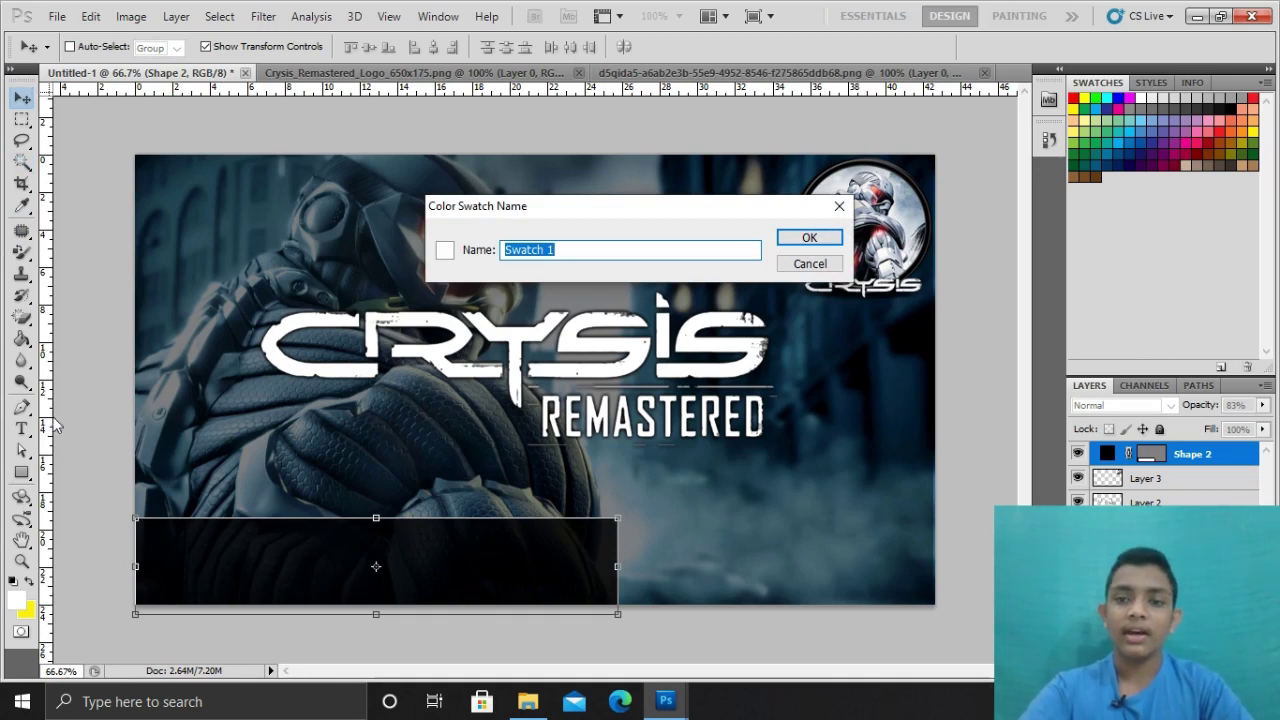
click(839, 205)
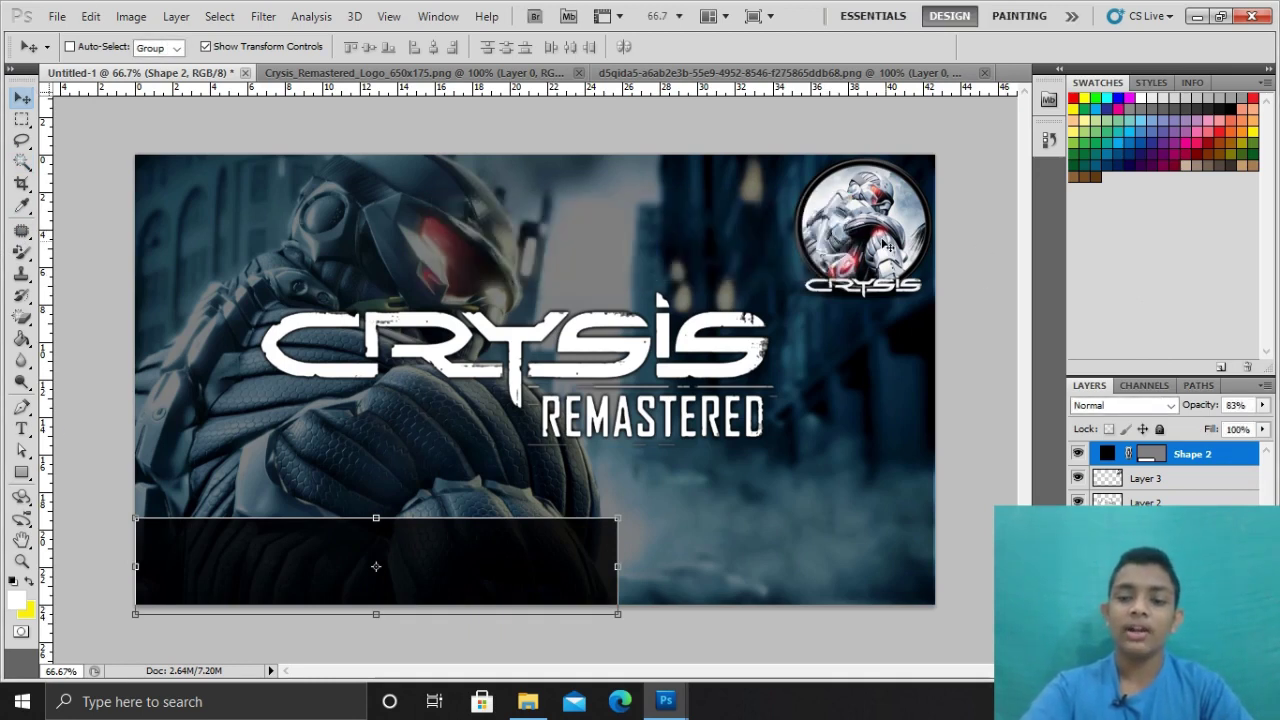
click(1160, 560)
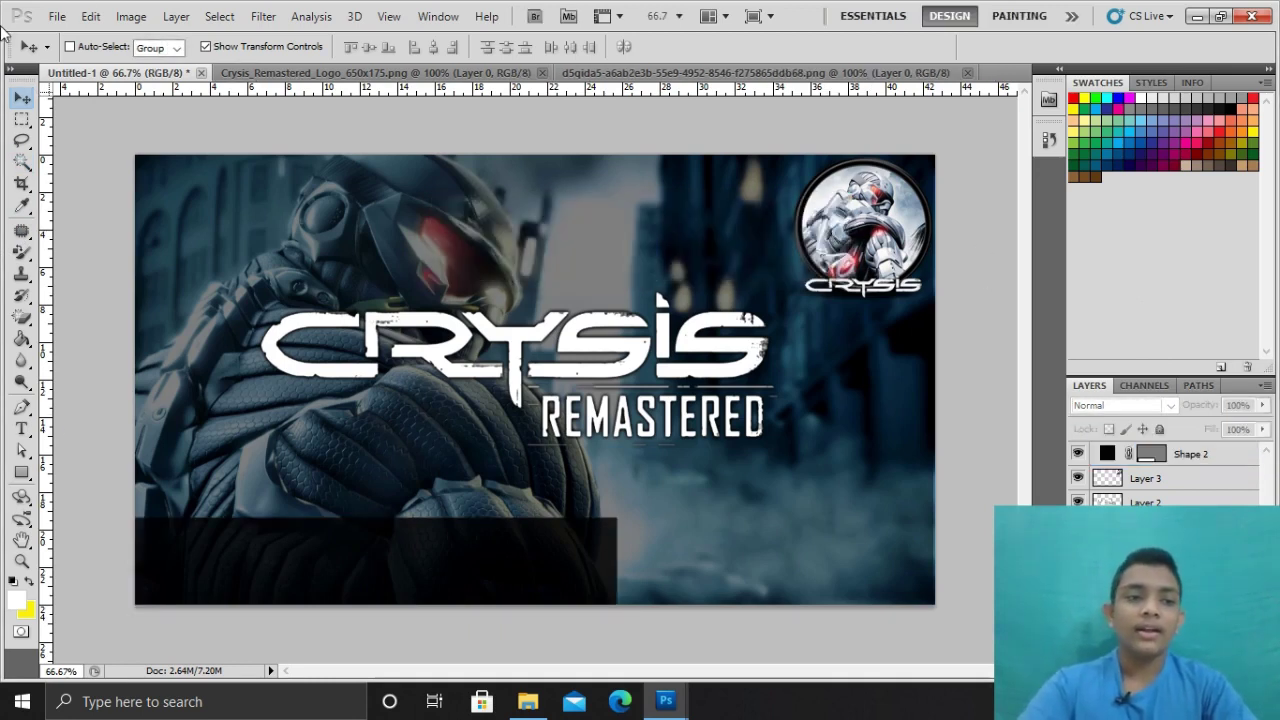
Choose the Type tool and set the font to FMBasuru.
click(23, 425)
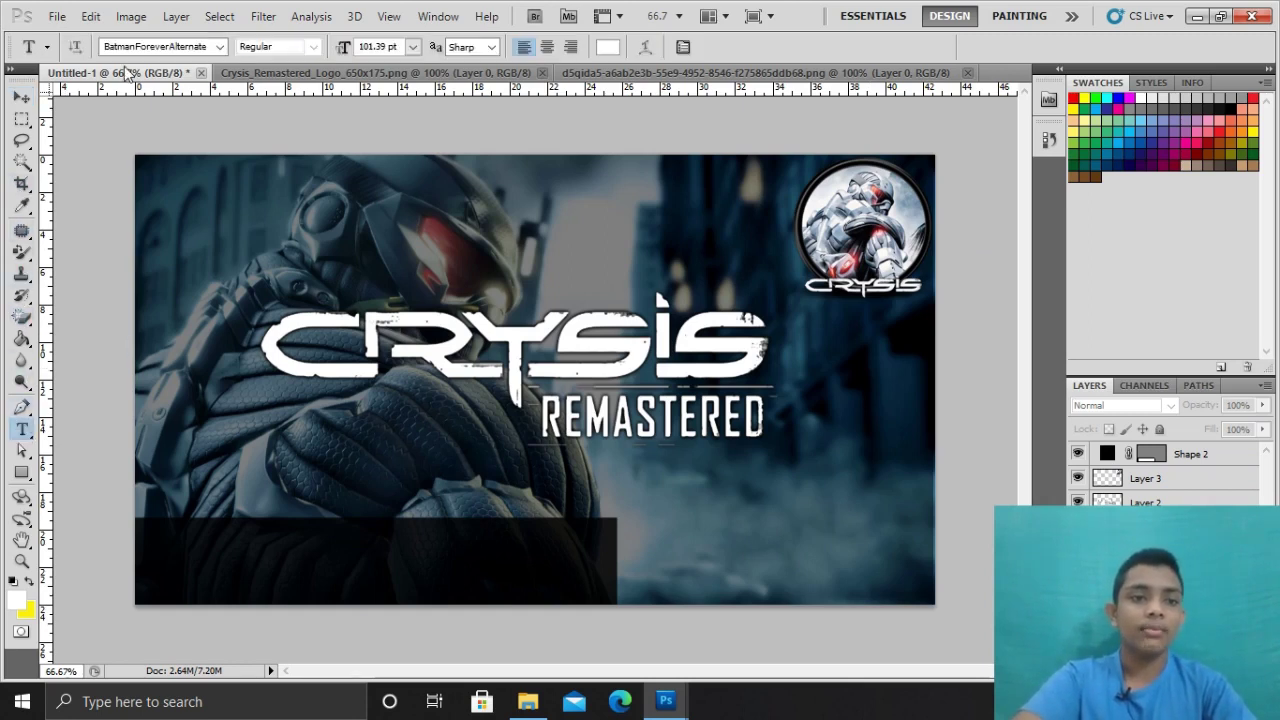
click(205, 44)
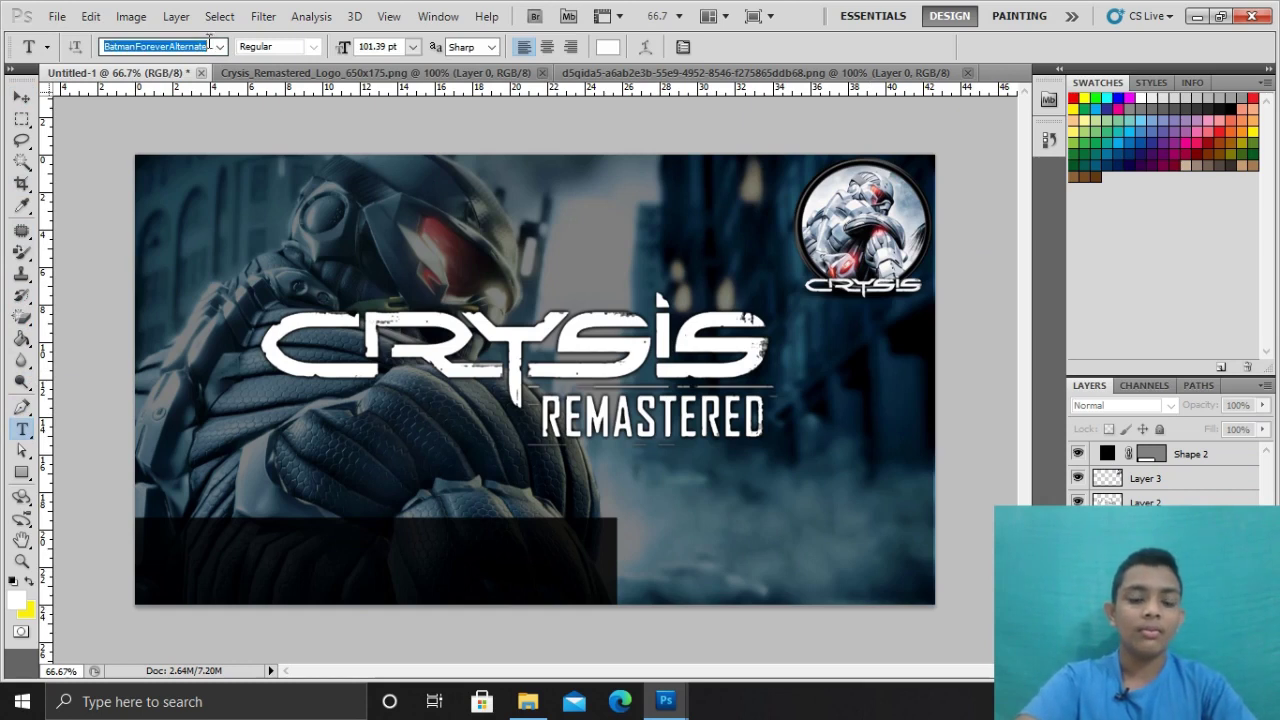
text(FMBasuru)
key(Return)
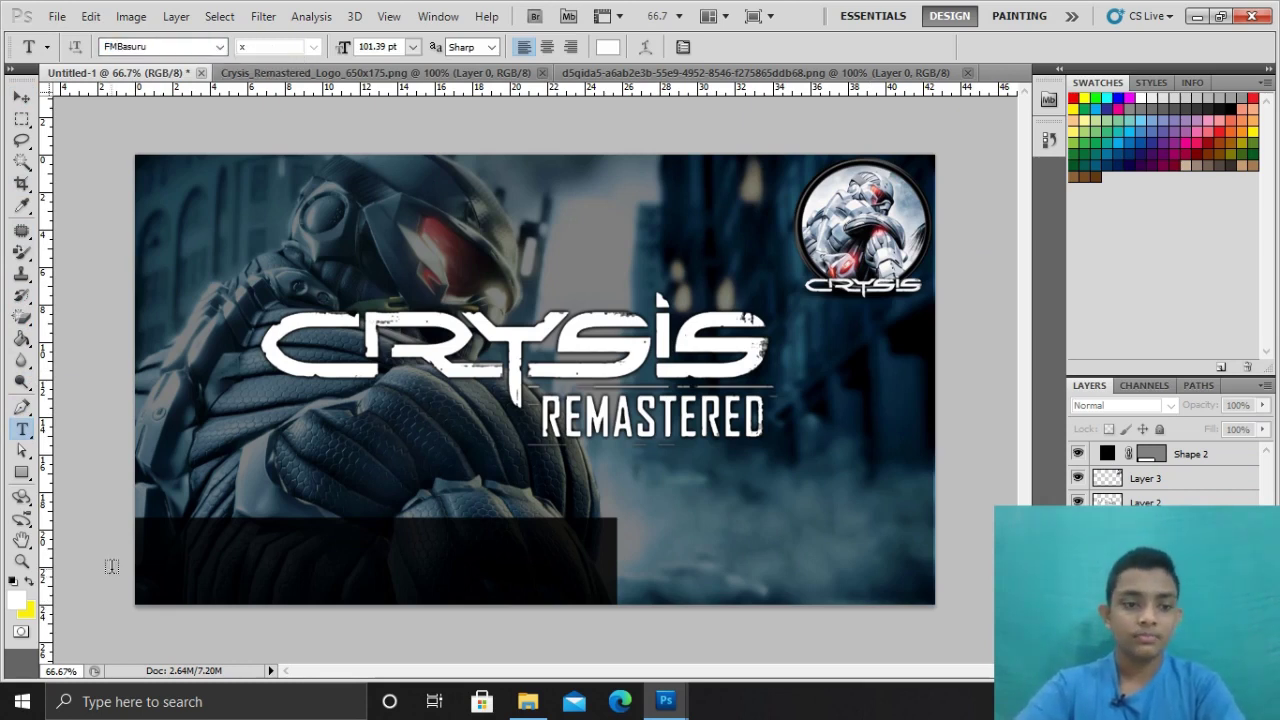
Type the Sinhala words අලුත් වුණු in the black bar and commit the text layer.
click(149, 566)
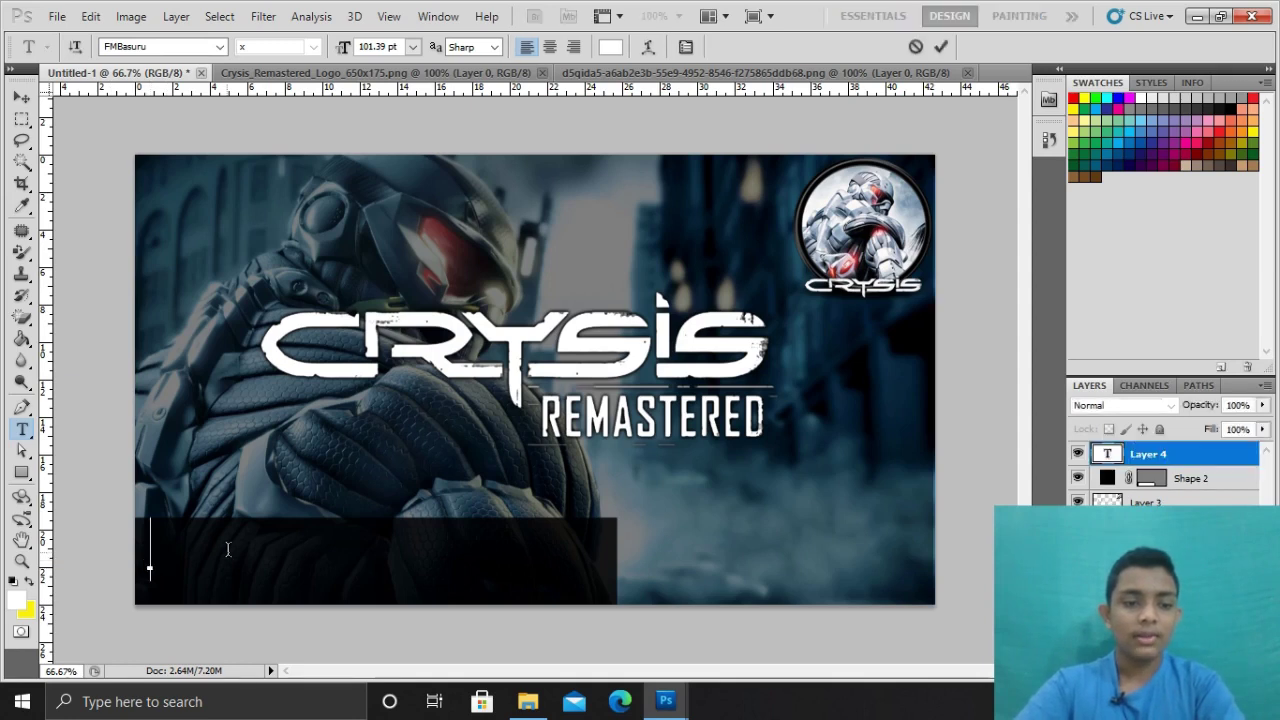
text(w)
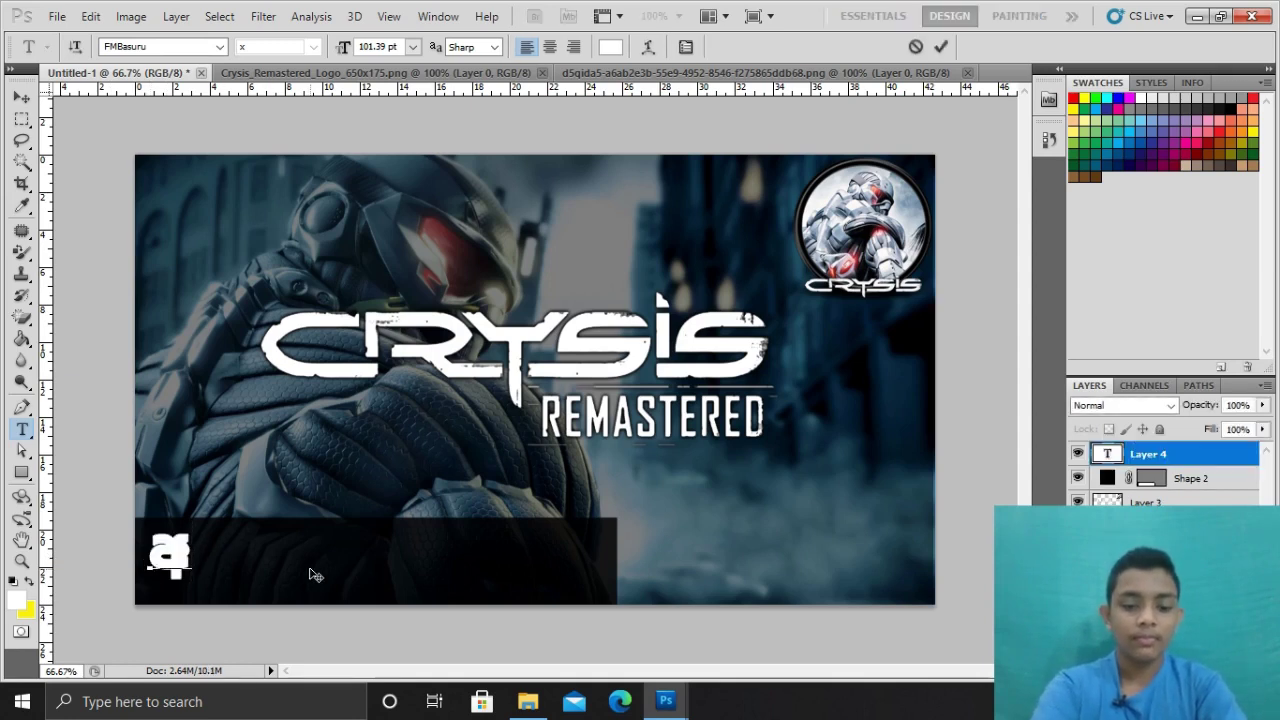
text(,)
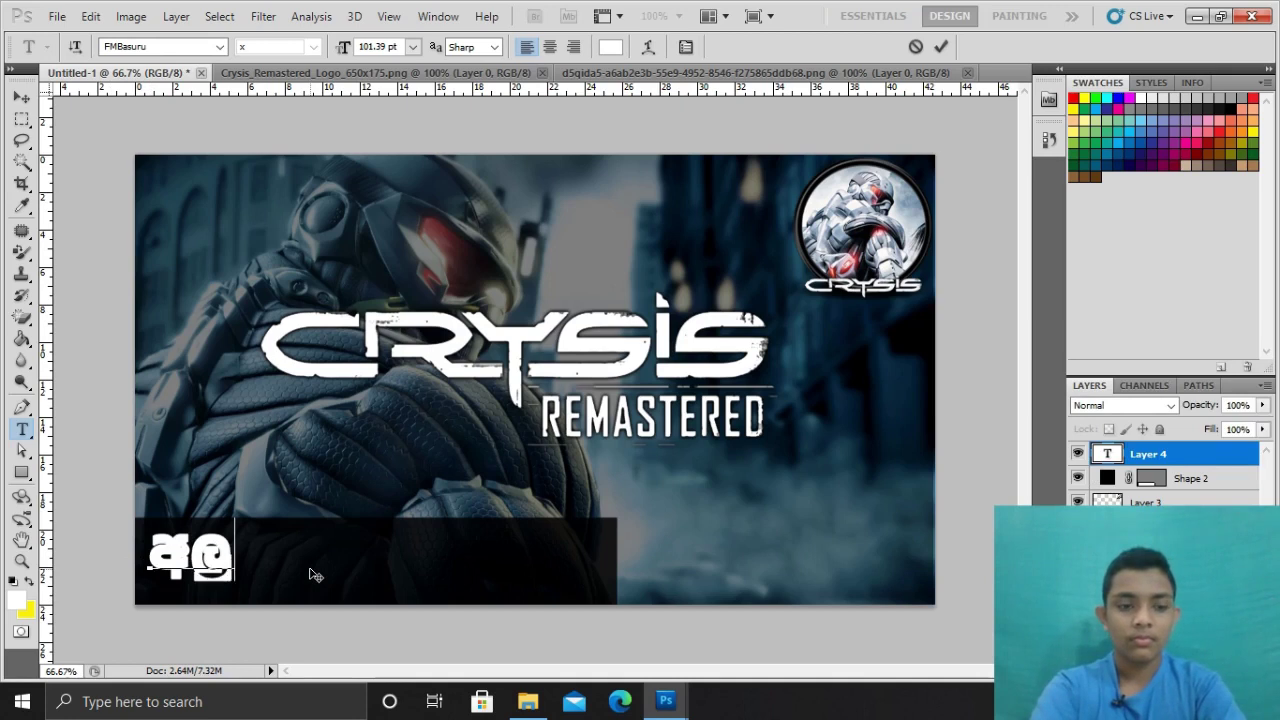
key(BackSpace)
text(ua)
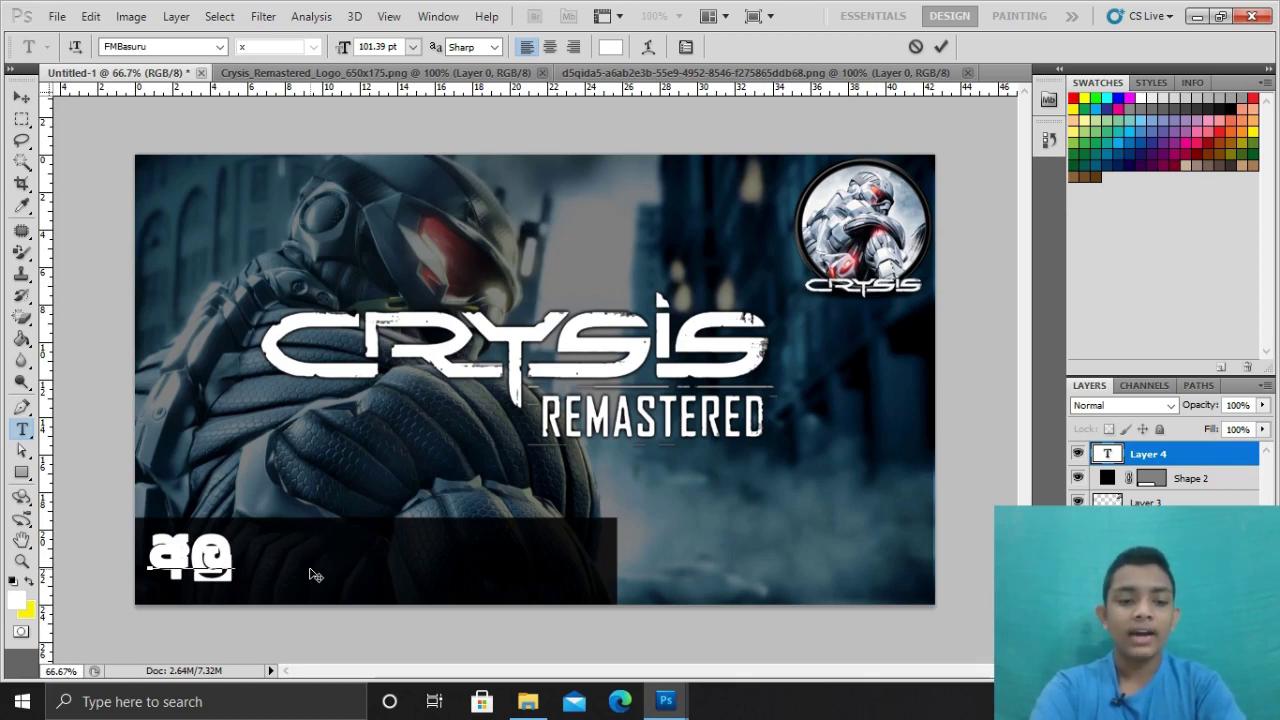
text(l)
key(BackSpace)
text(;a)
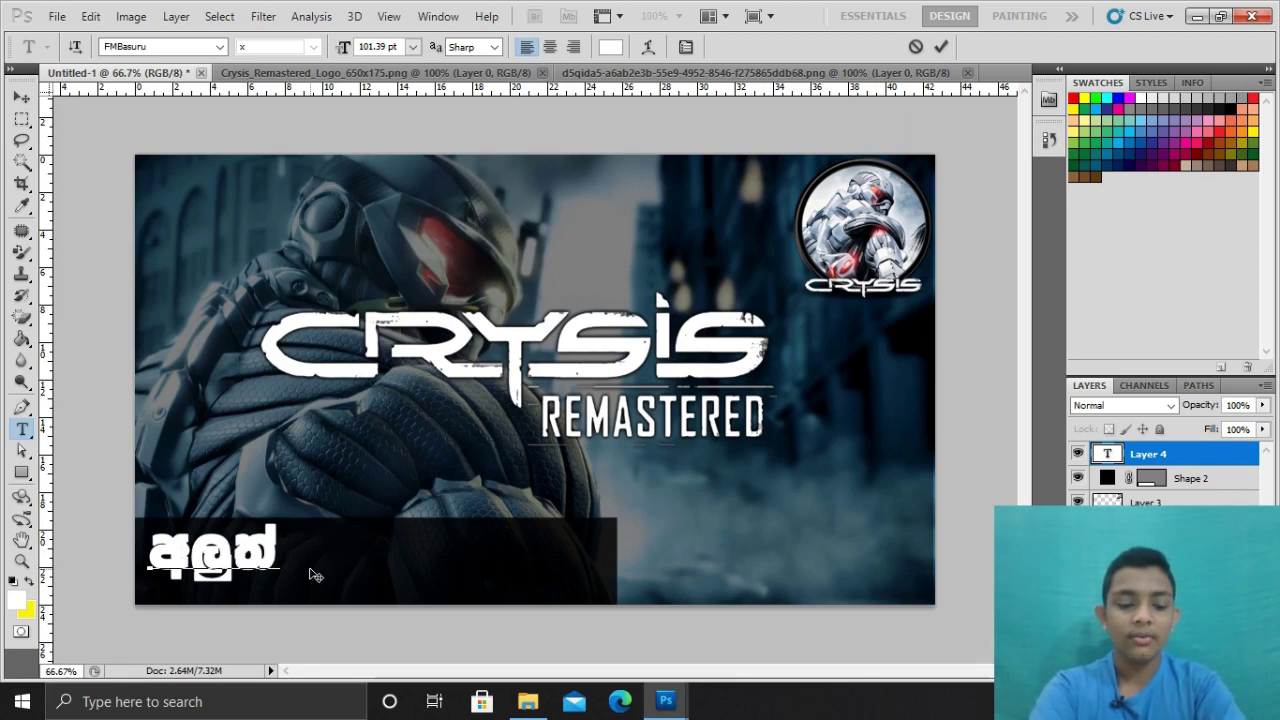
text( jqKq)
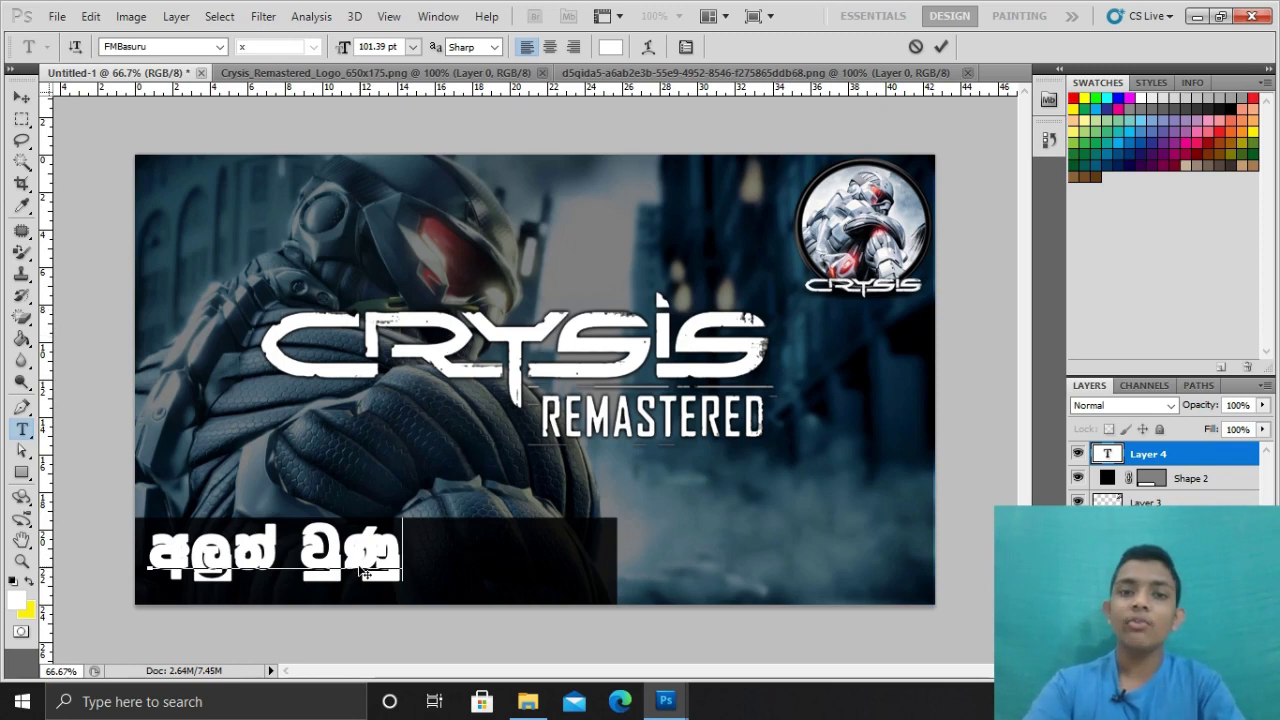
click(21, 97)
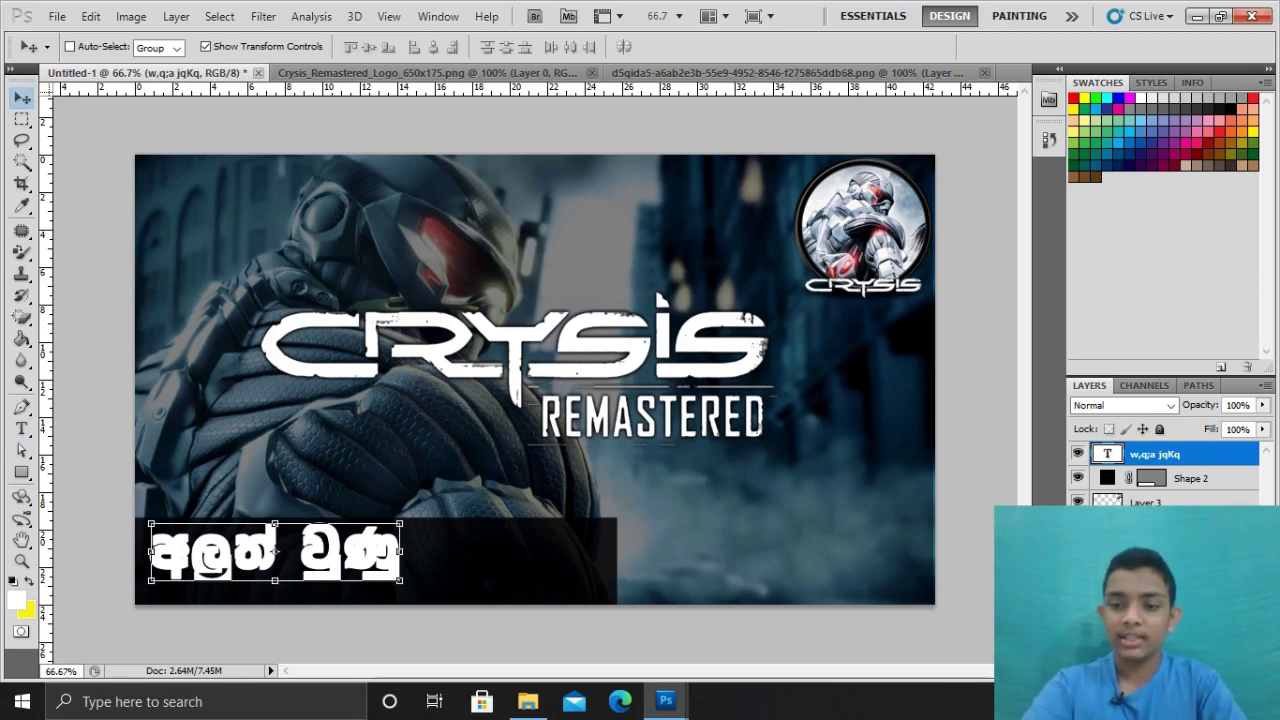
Duplicate the CRYSIS REMASTERED logo layer (Layer 2) as a new layer named crysis 2.
ctrl+click(750, 415)
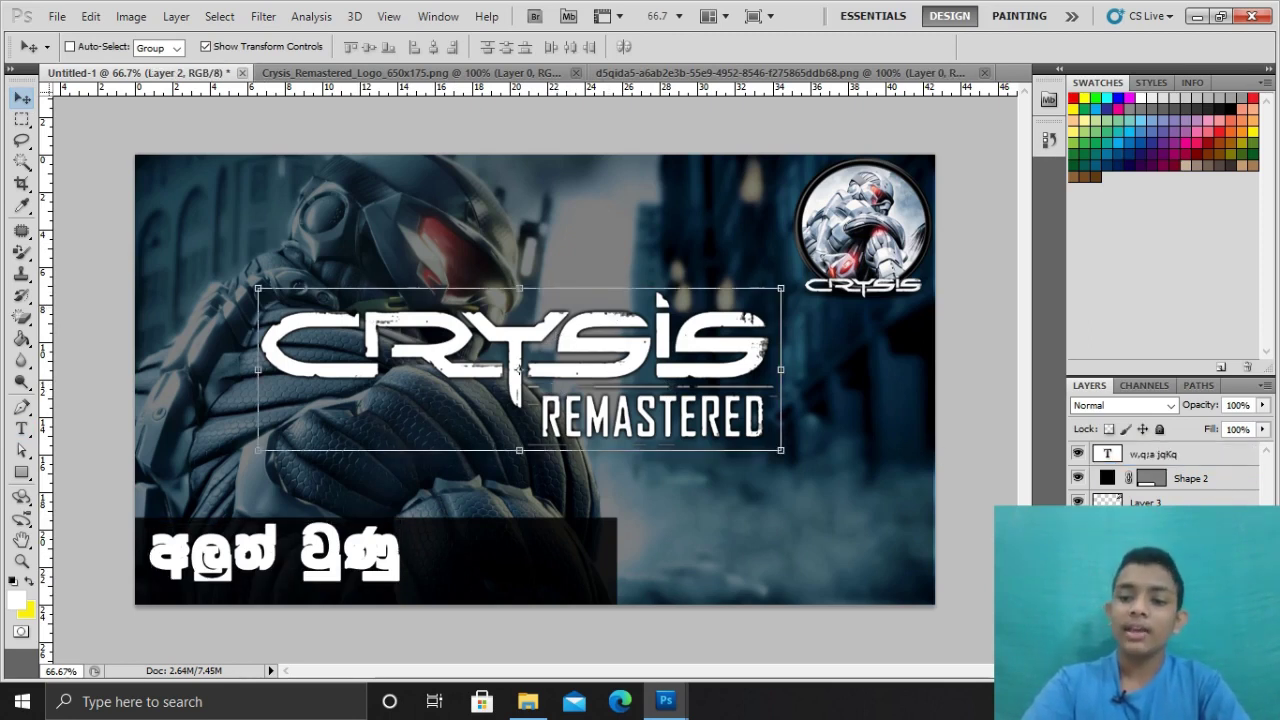
right_click(1180, 526)
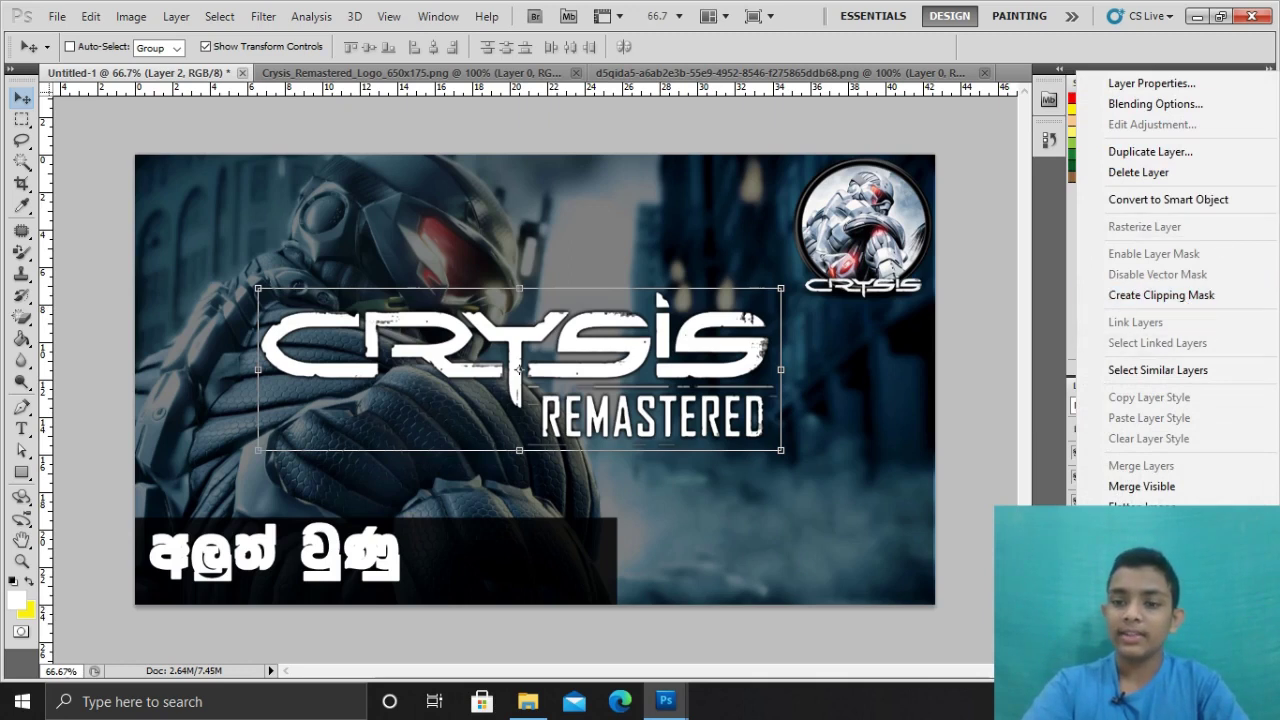
right_click(1176, 470)
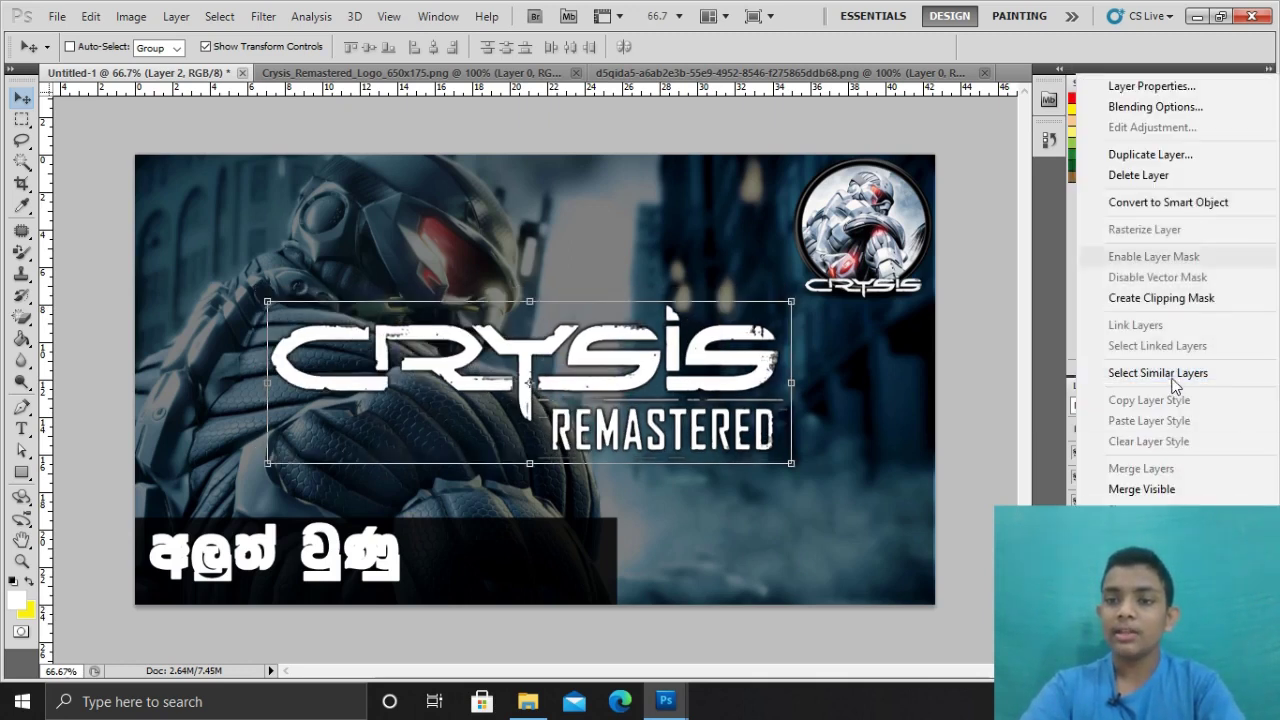
click(1147, 155)
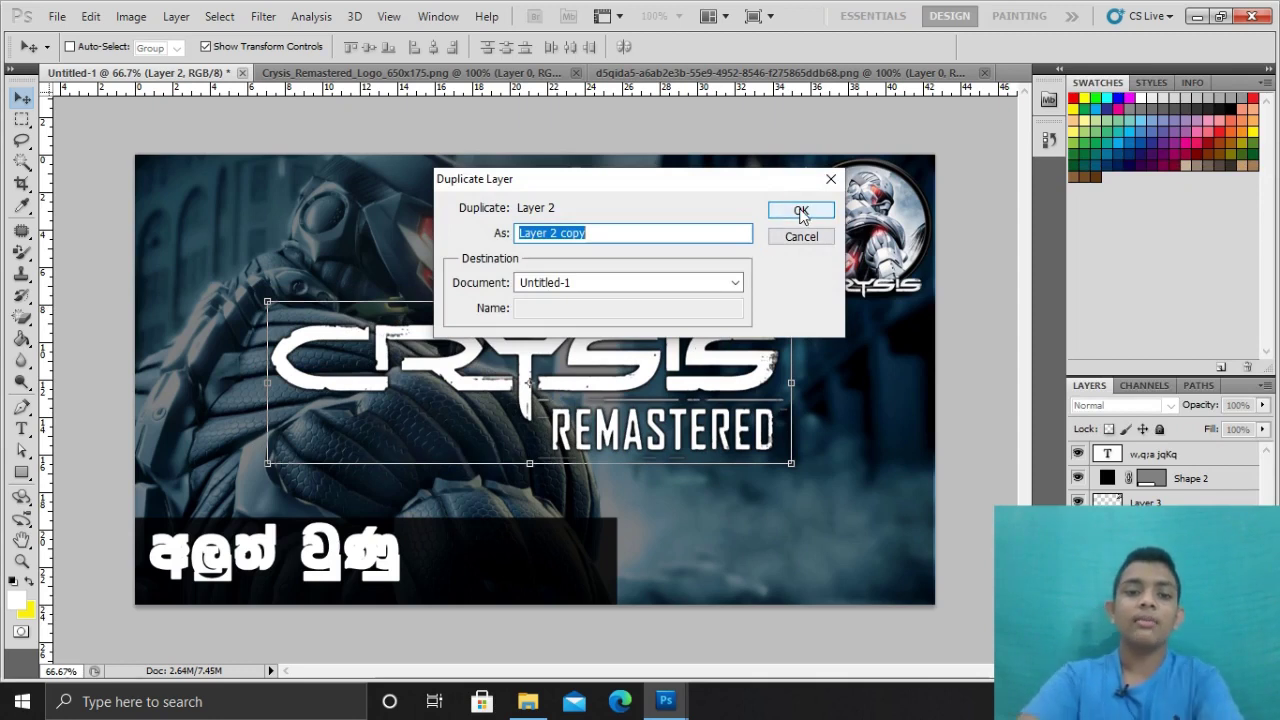
click(697, 232)
key(BackSpace)
key(BackSpace)
key(BackSpace)
key(BackSpace)
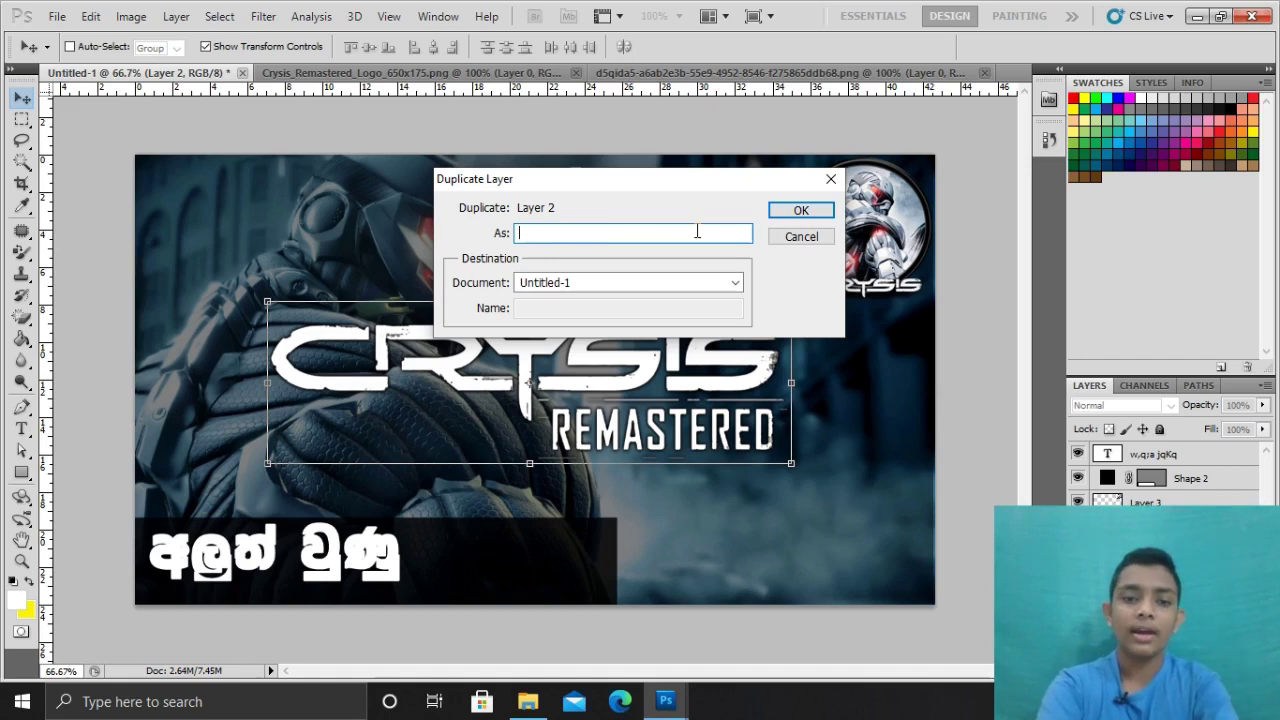
text(cr)
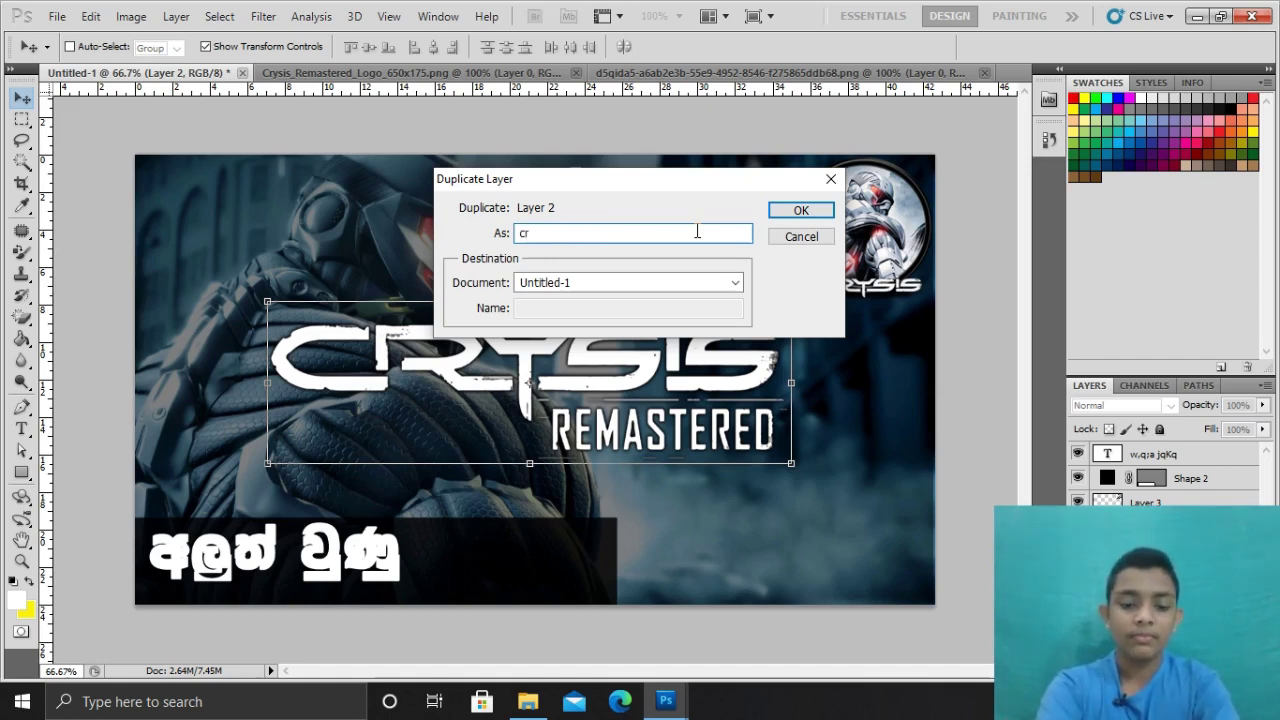
text(ysis 2)
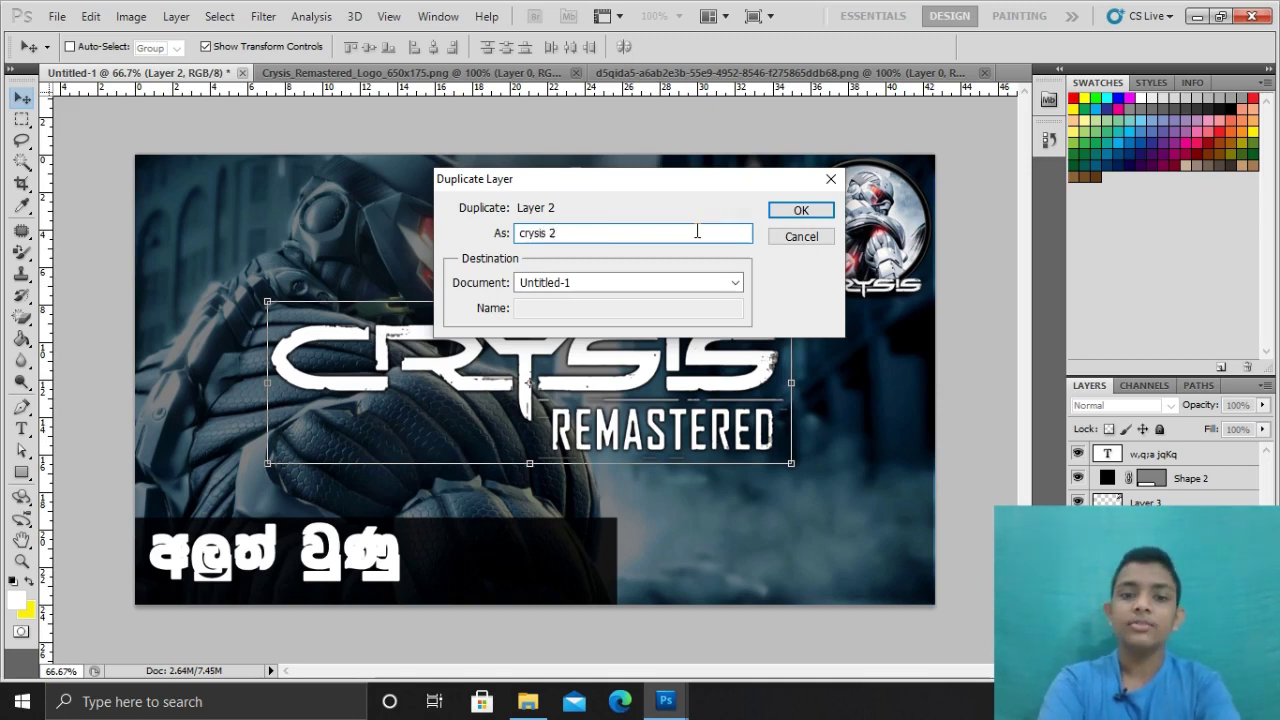
key(Return)
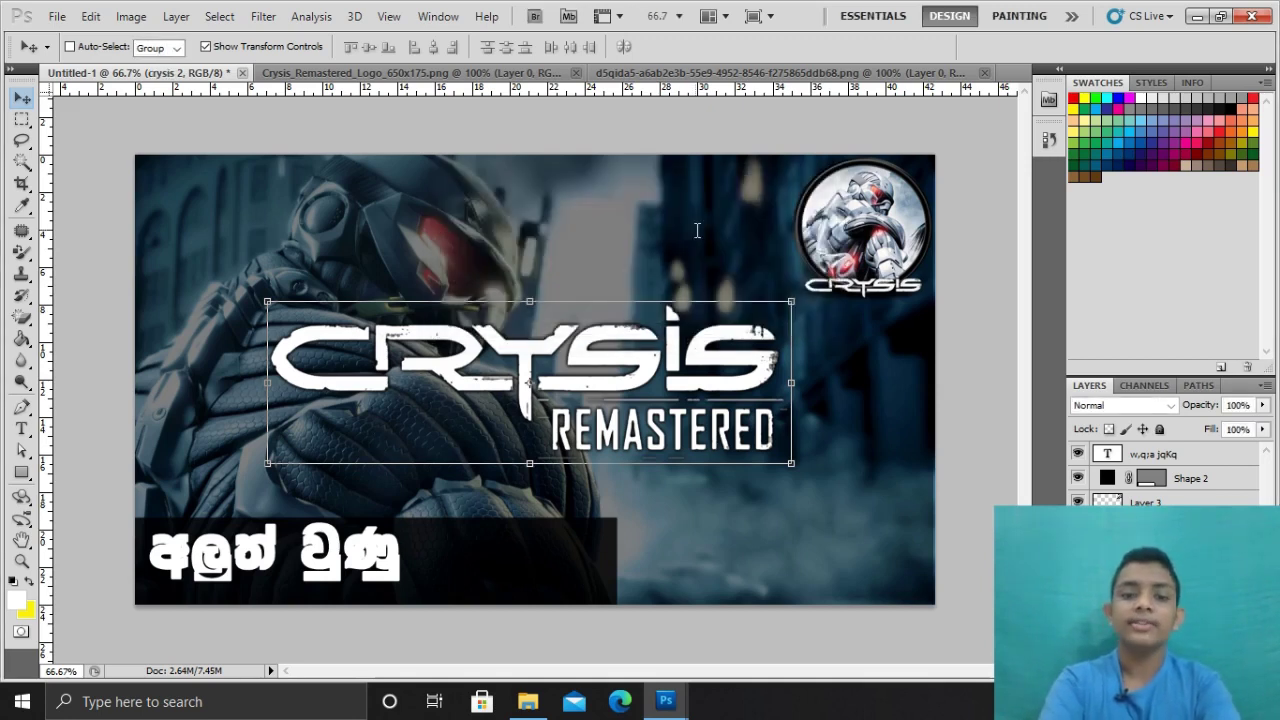
Shrink the crysis 2 logo copy into the bottom bar and apply the transform.
drag(647, 358, 647, 404)
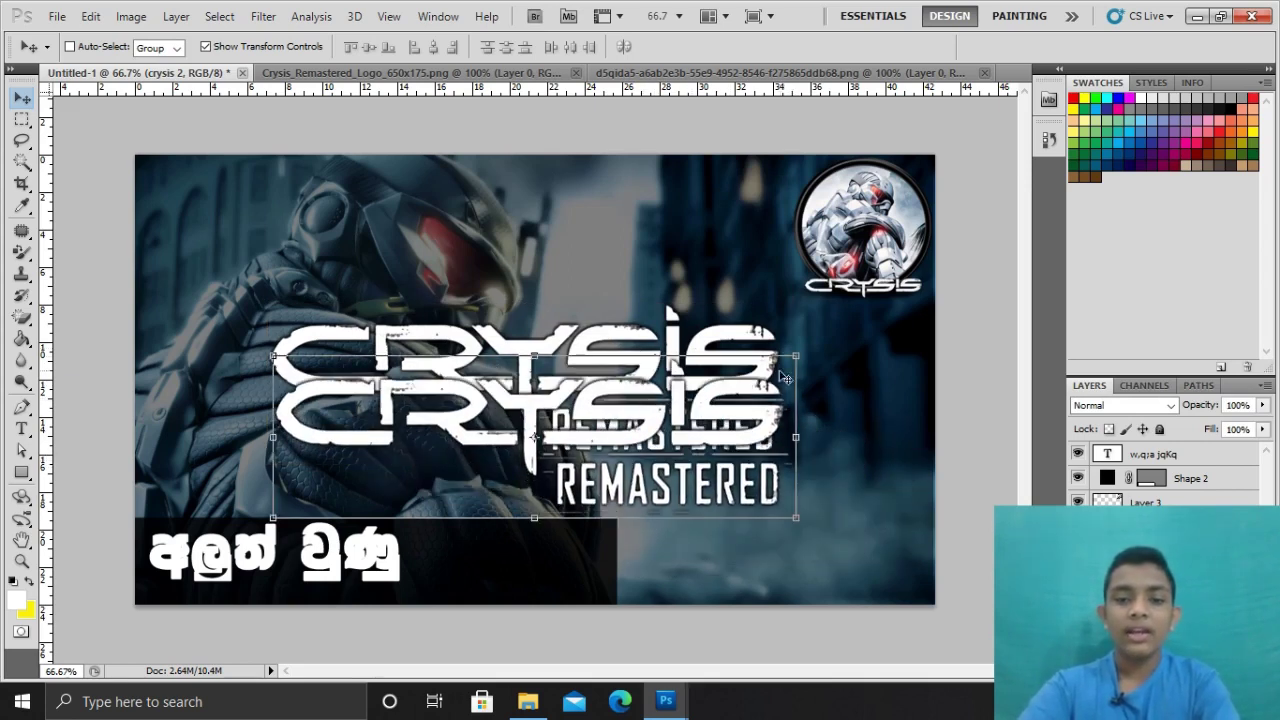
mouse_move(800, 352)
mouse_down()
mouse_move(579, 428)
mouse_move(476, 441)
mouse_move(545, 541)
mouse_up()
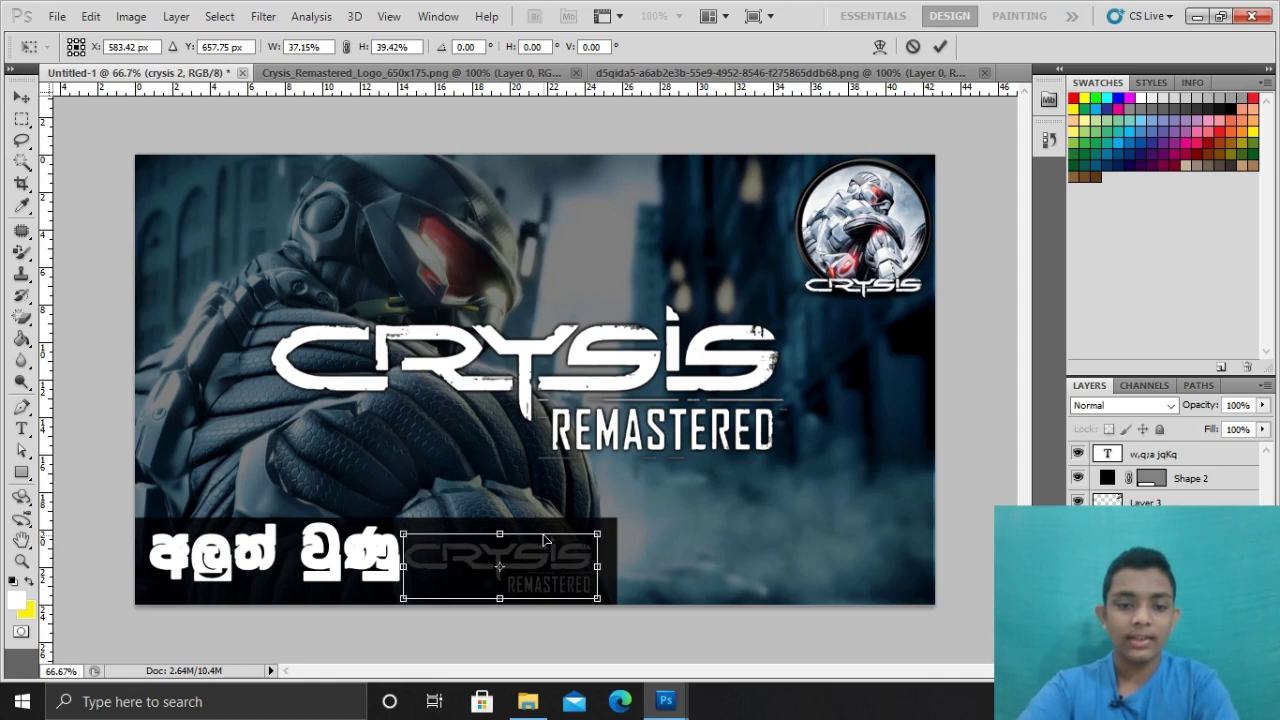
drag(545, 541, 552, 542)
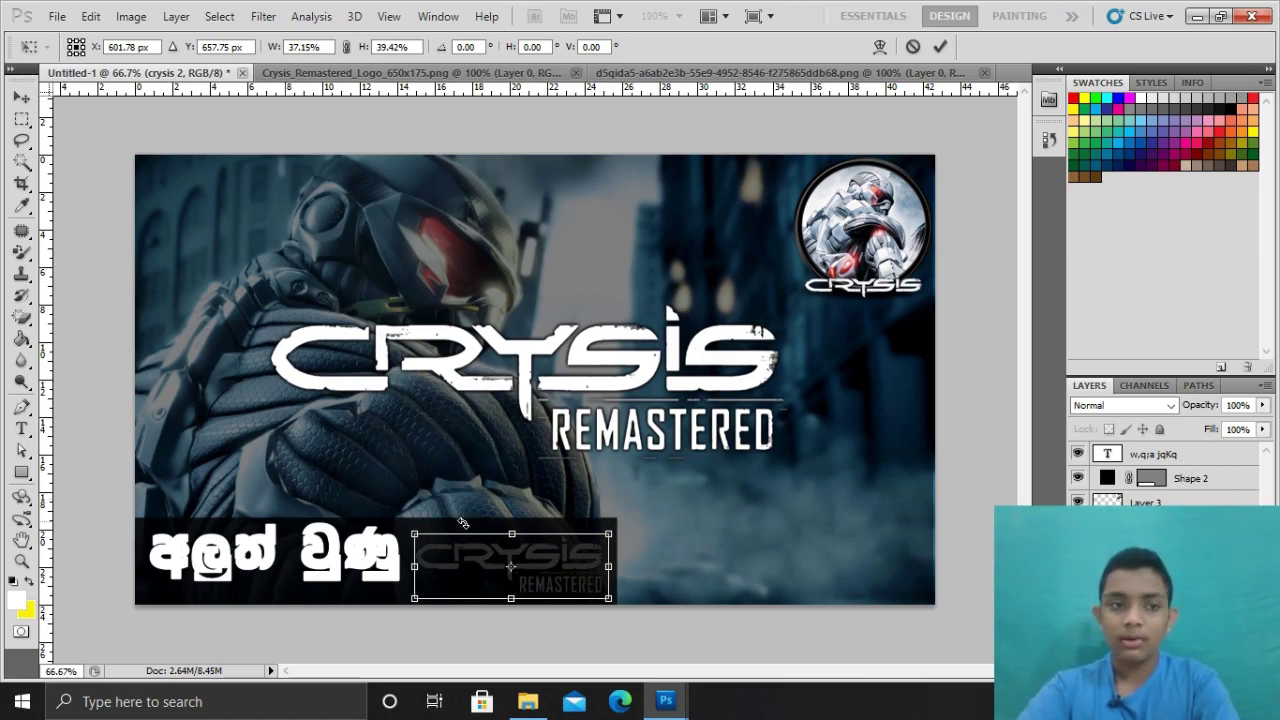
click(21, 97)
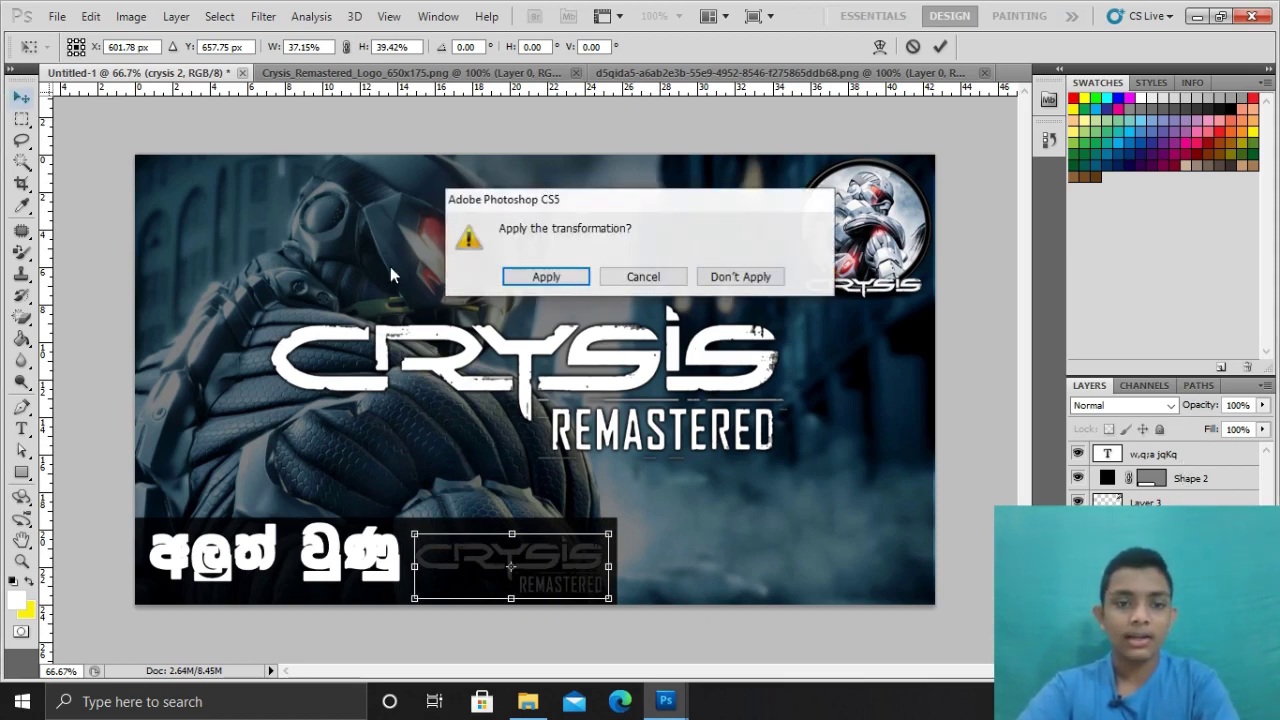
click(507, 280)
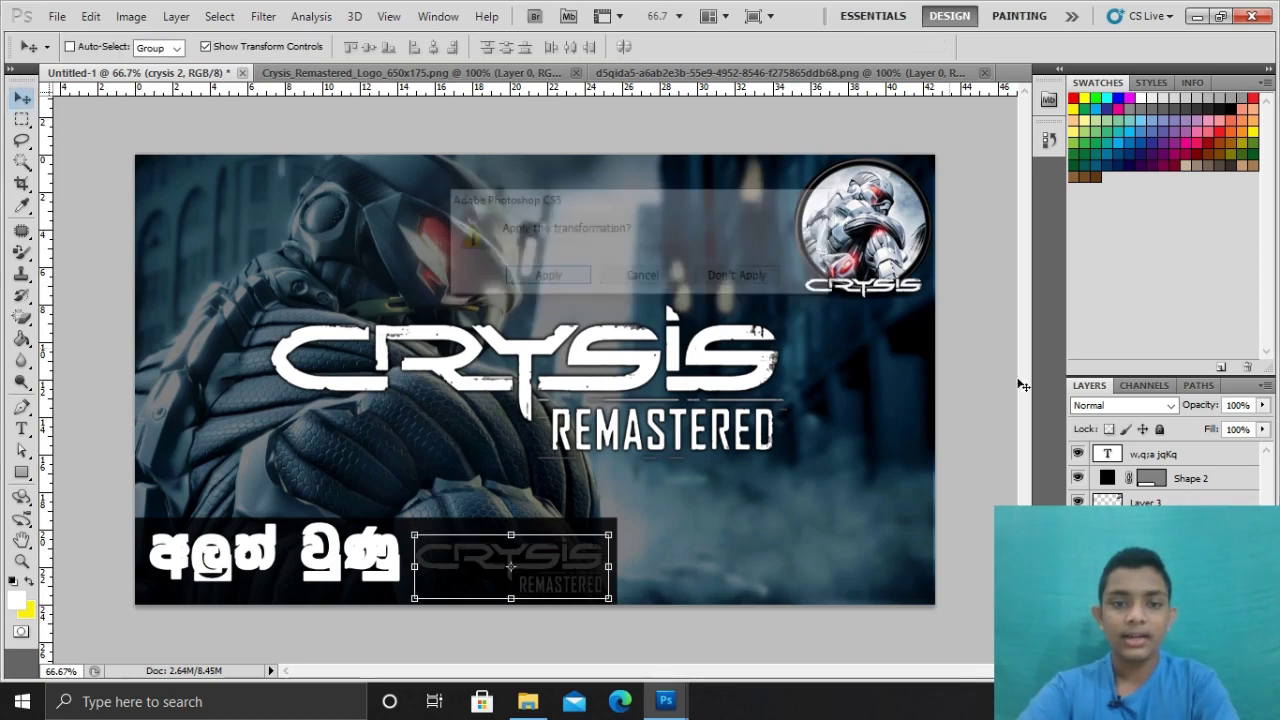
Move the small logo layer above the black bar and nudge it up beside the text.
click(1170, 454)
drag(1172, 452, 1165, 448)
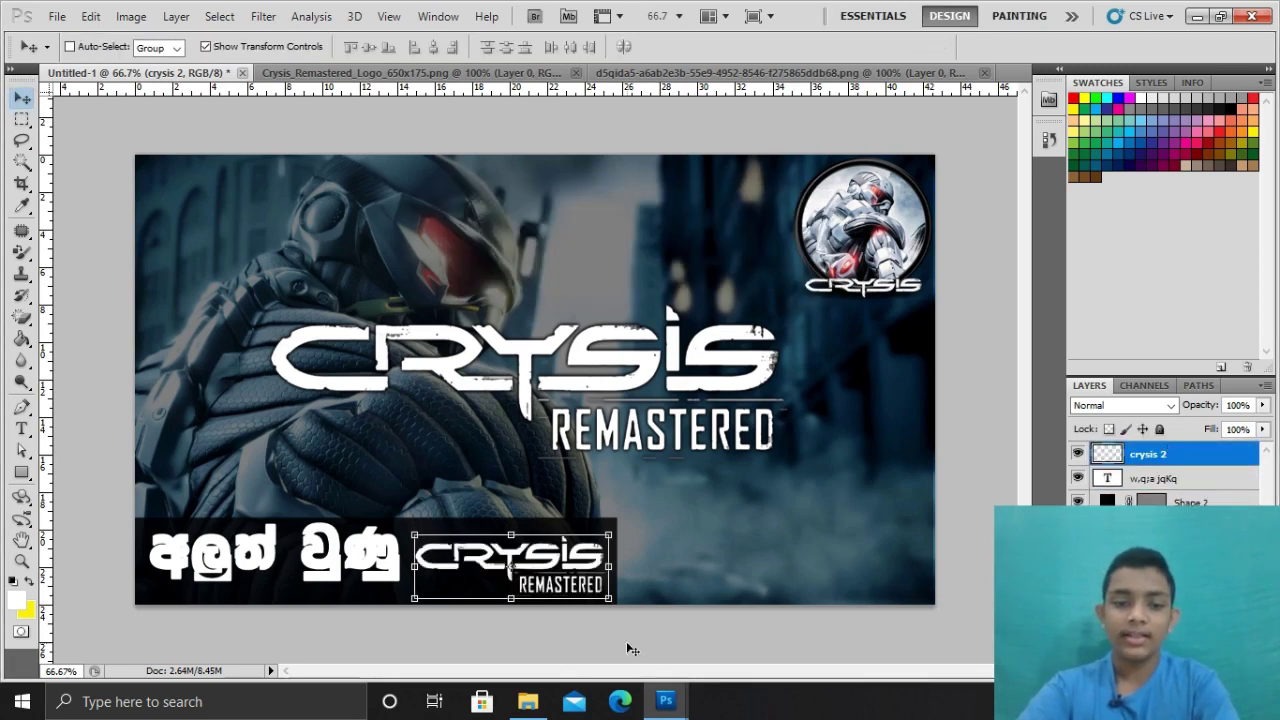
drag(573, 553, 570, 545)
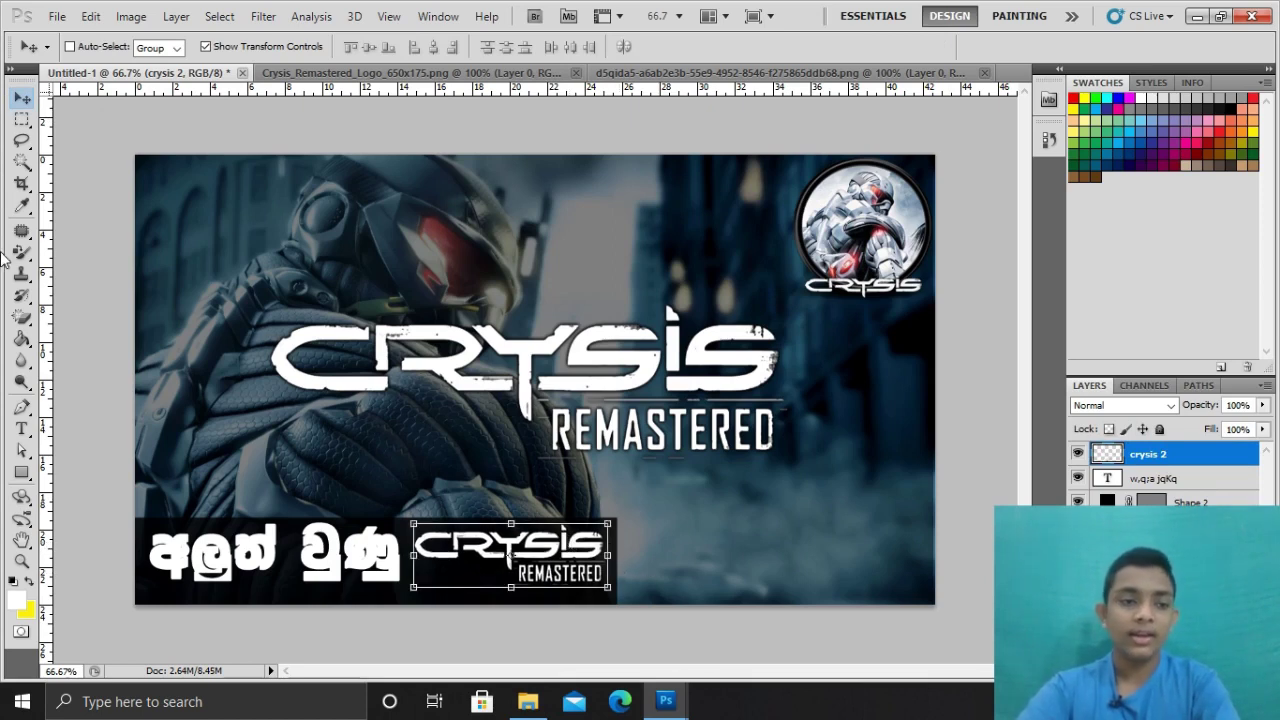
Paint Bucket the R and SIS letters of the small CRYSIS logo yellow from Swatches.
click(21, 338)
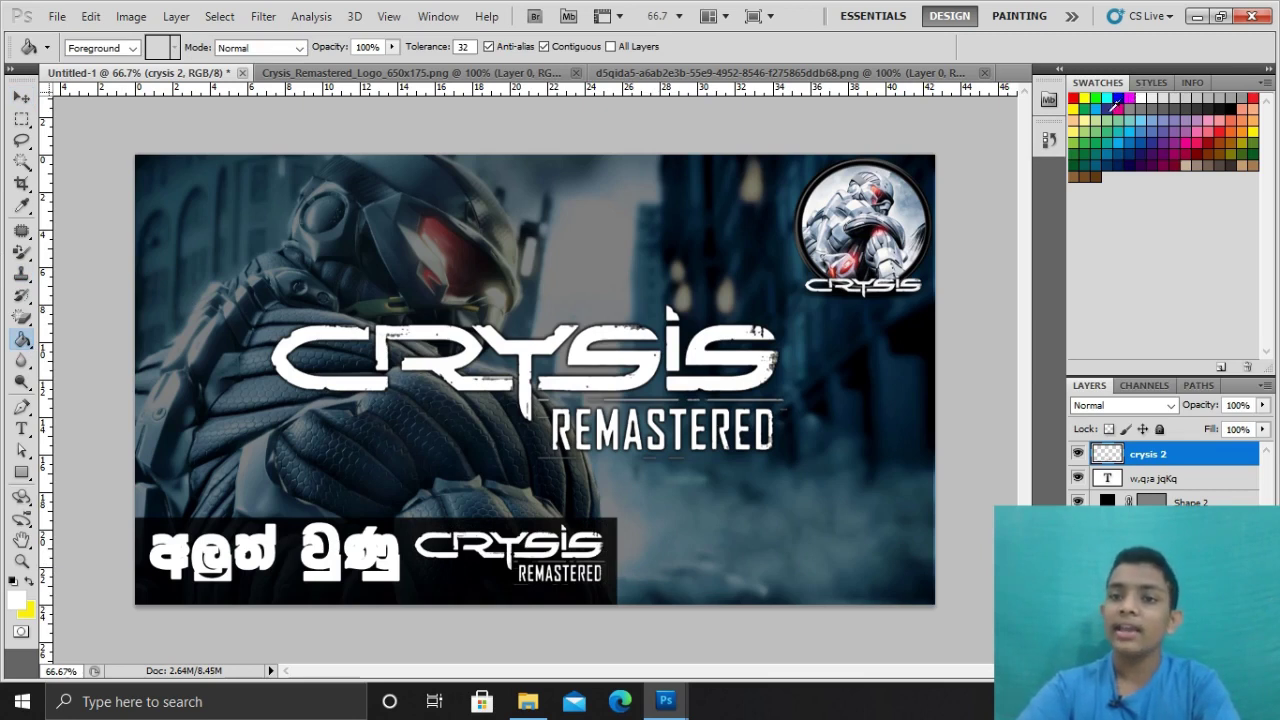
click(1085, 97)
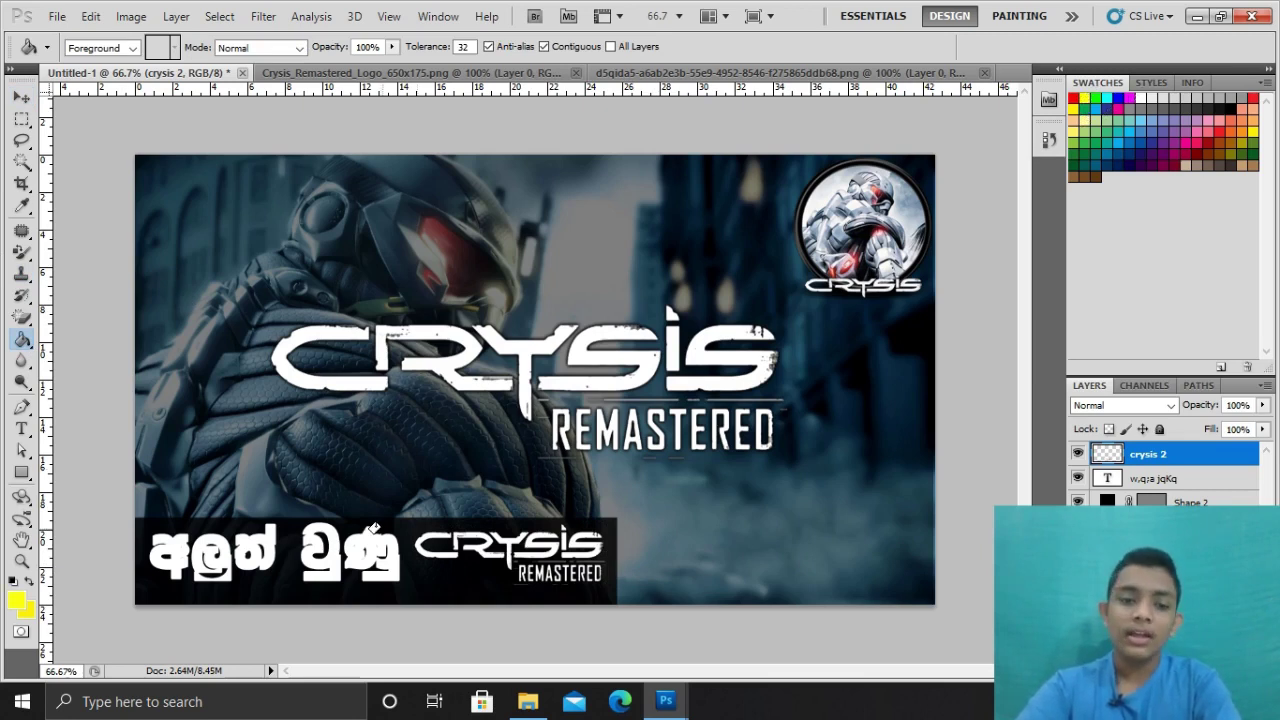
click(472, 540)
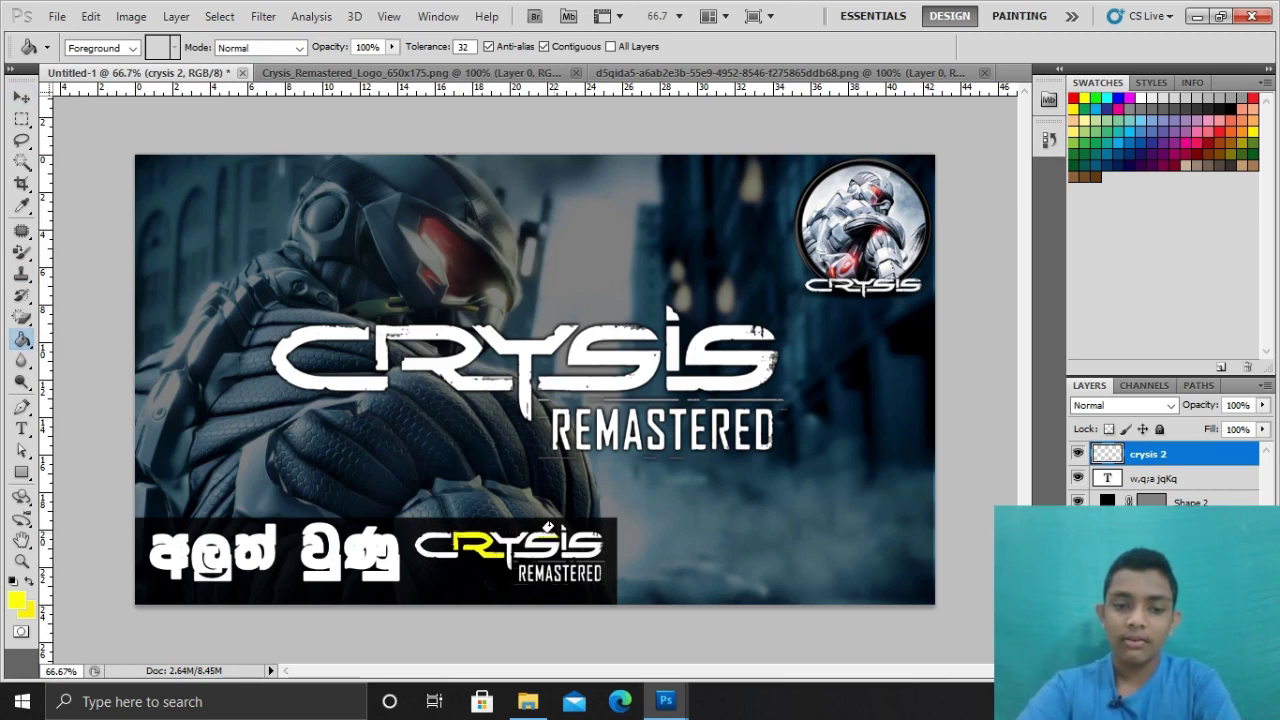
click(525, 543)
click(547, 543)
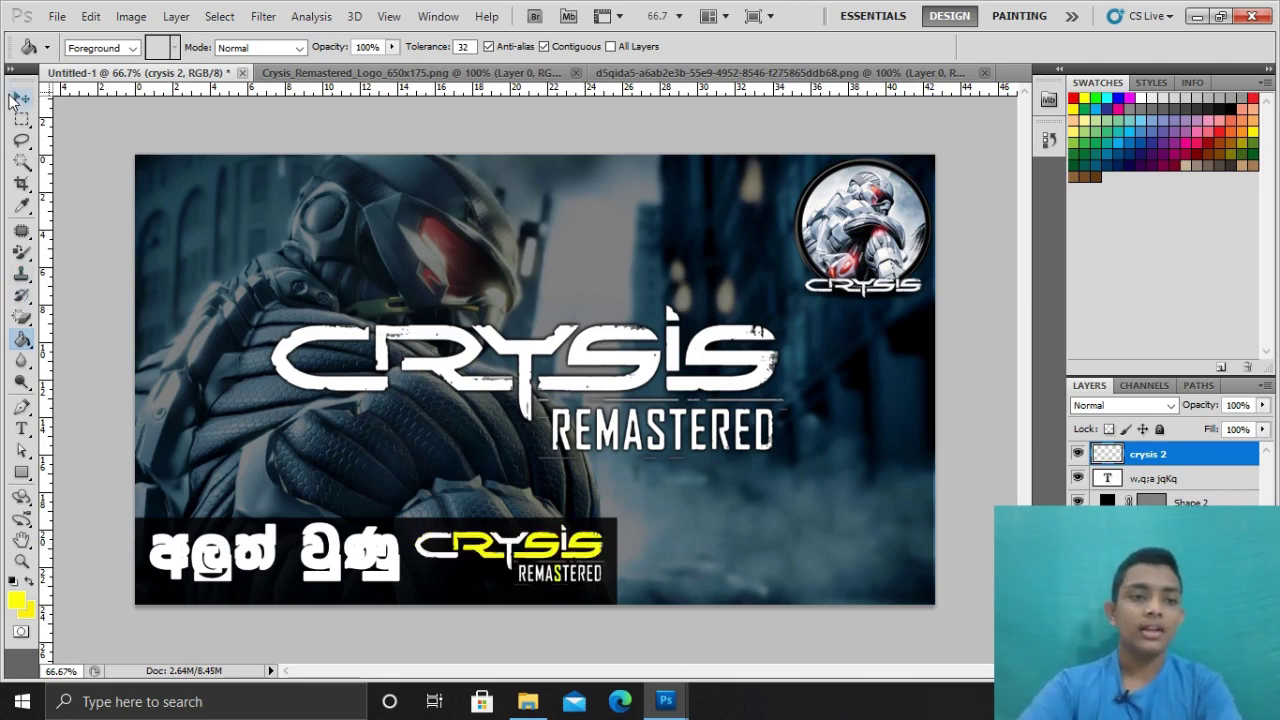
click(12, 99)
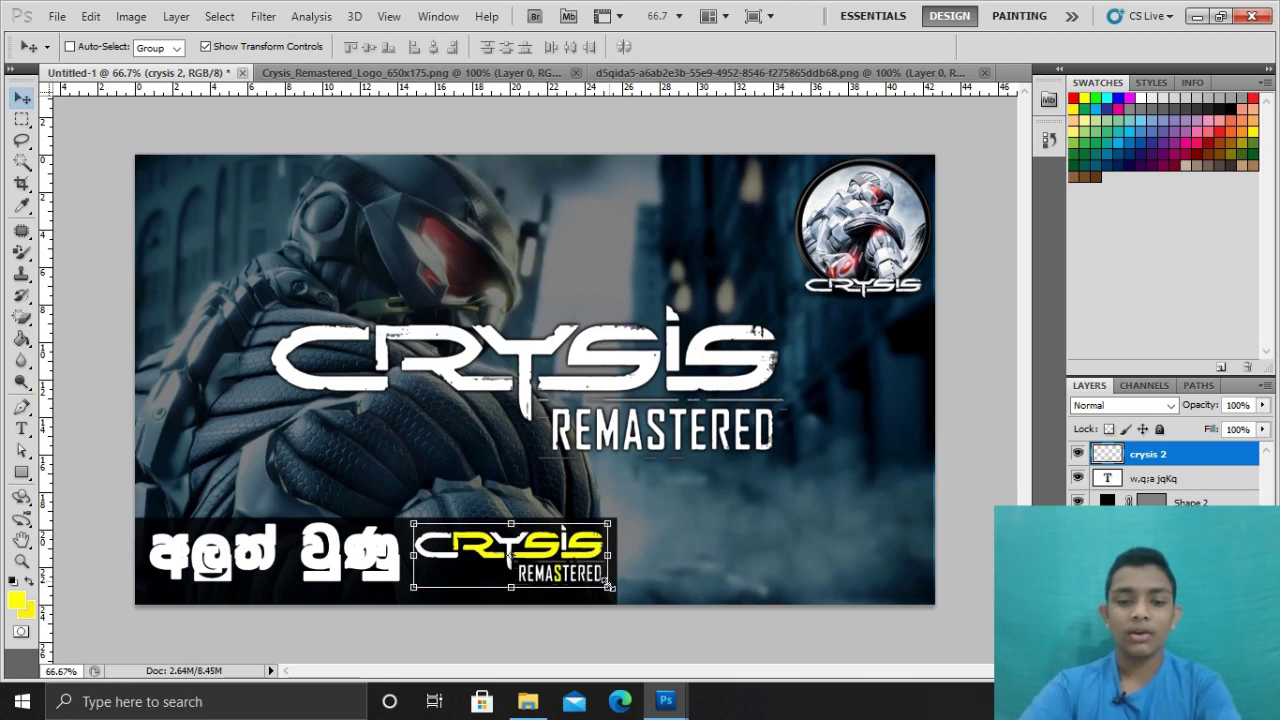
drag(605, 590, 610, 589)
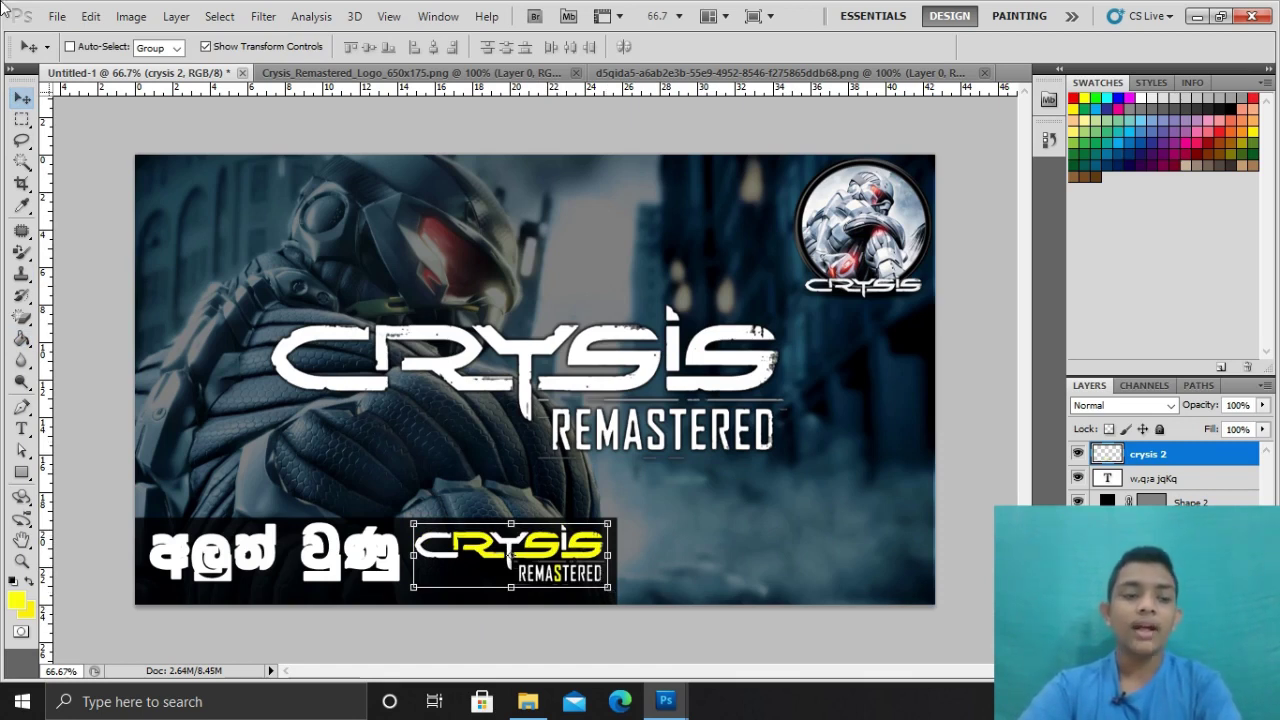